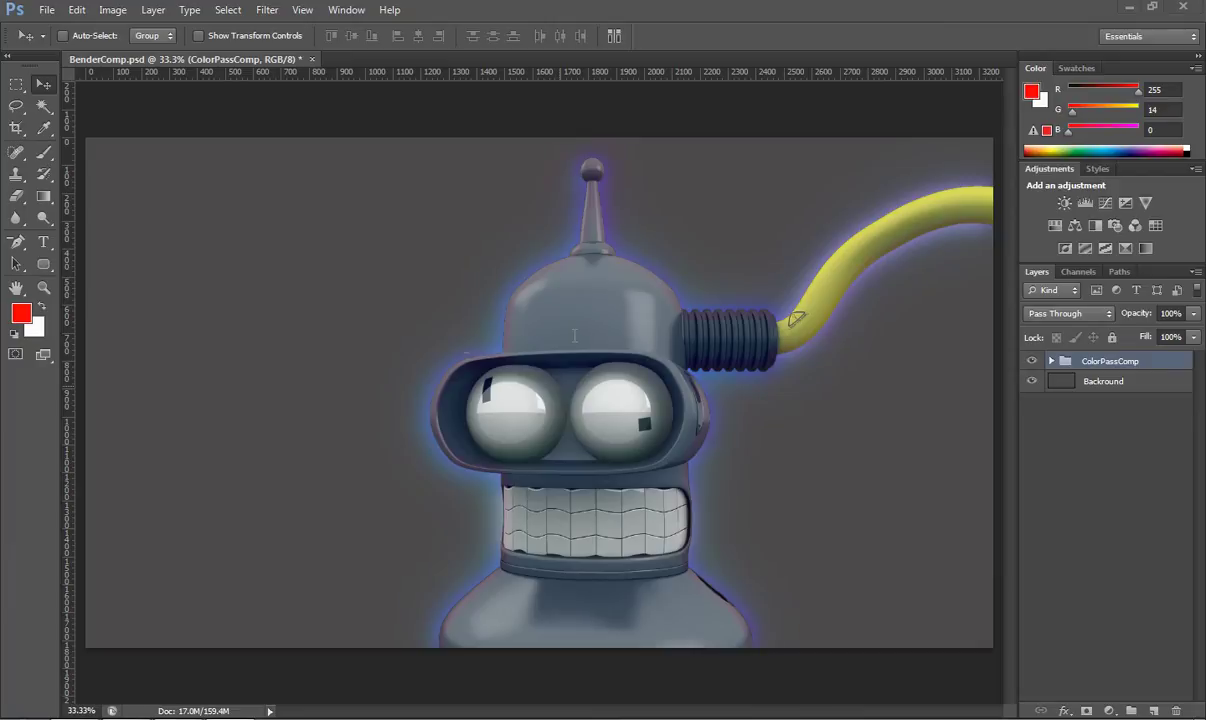
left_click(47, 10)
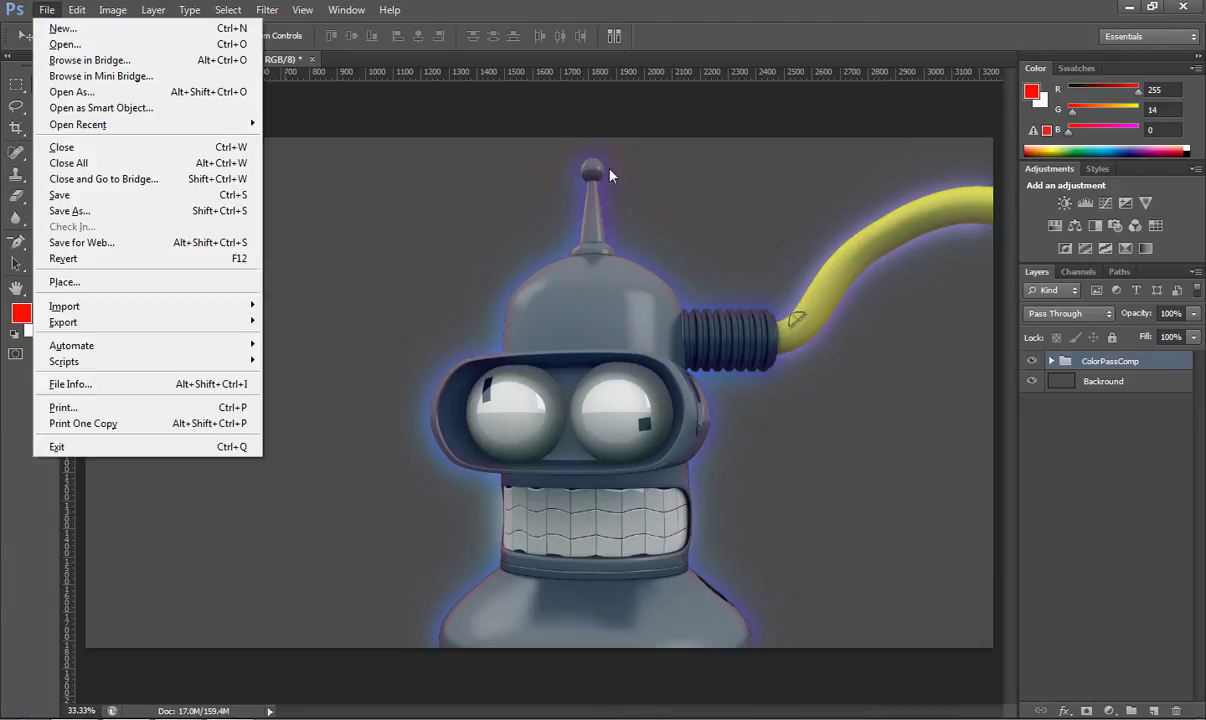
left_click(1100, 382)
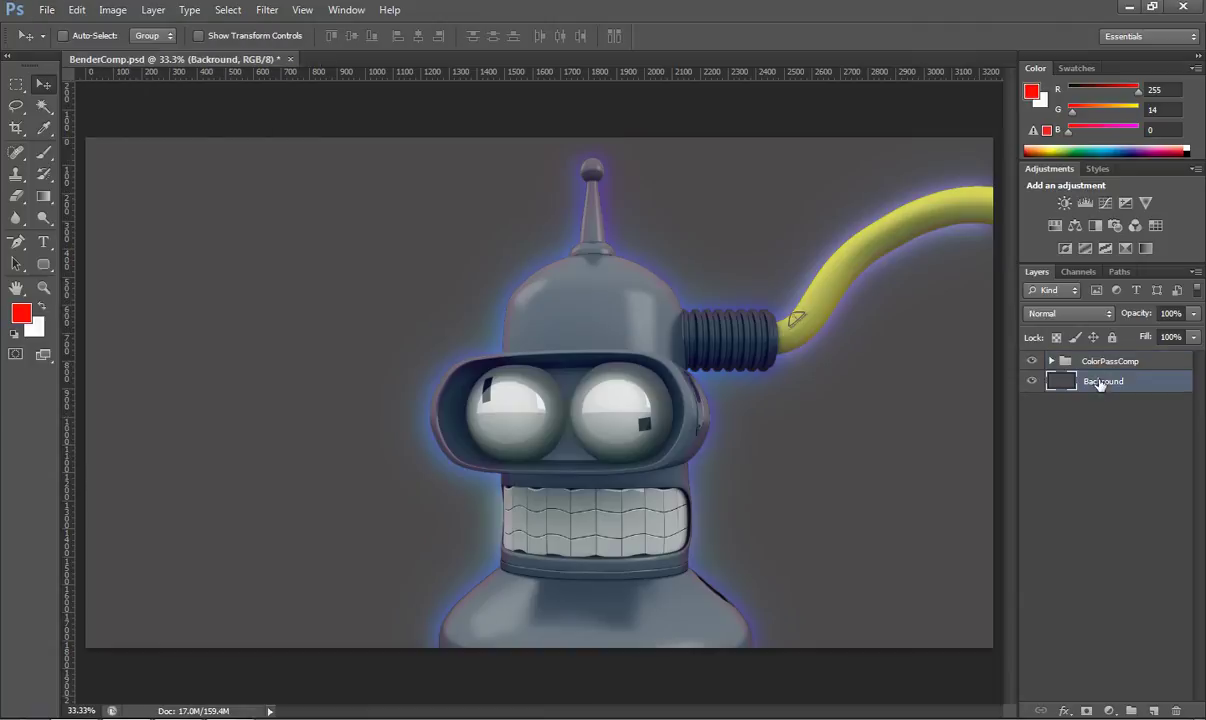
left_click(1086, 364)
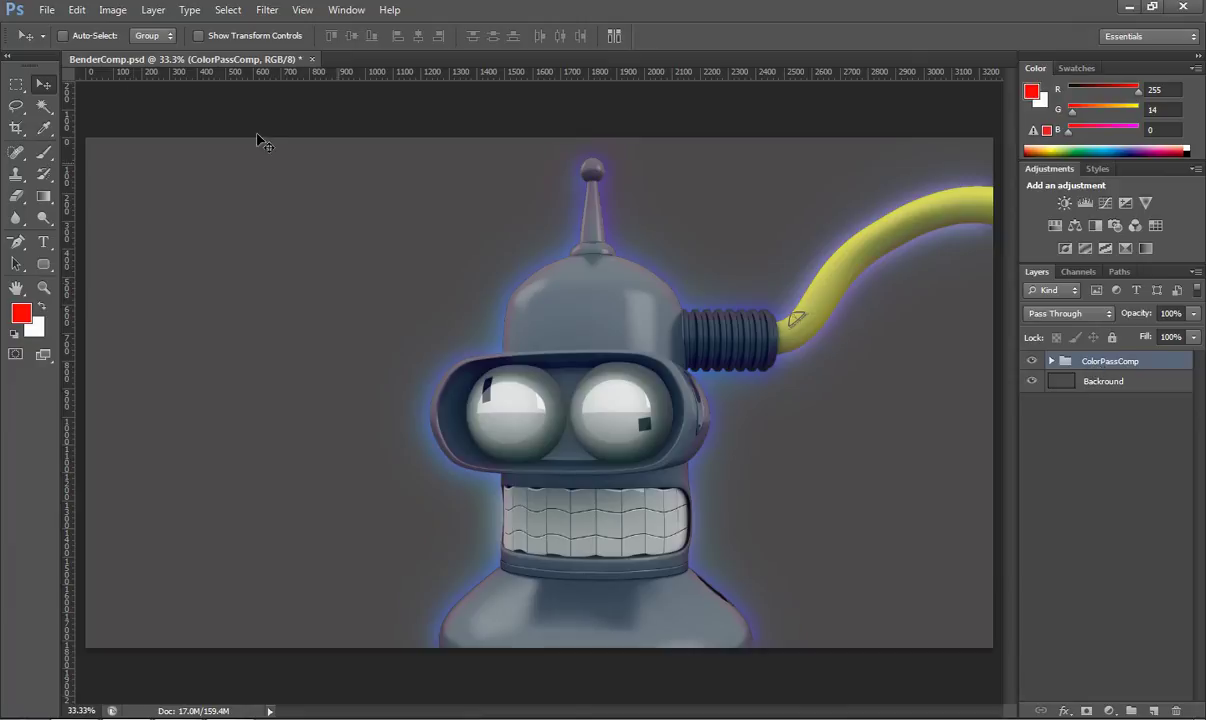
Open the cutcaster Psychedelic Pebbles image from the Source art folder
left_click(45, 15)
left_click(60, 46)
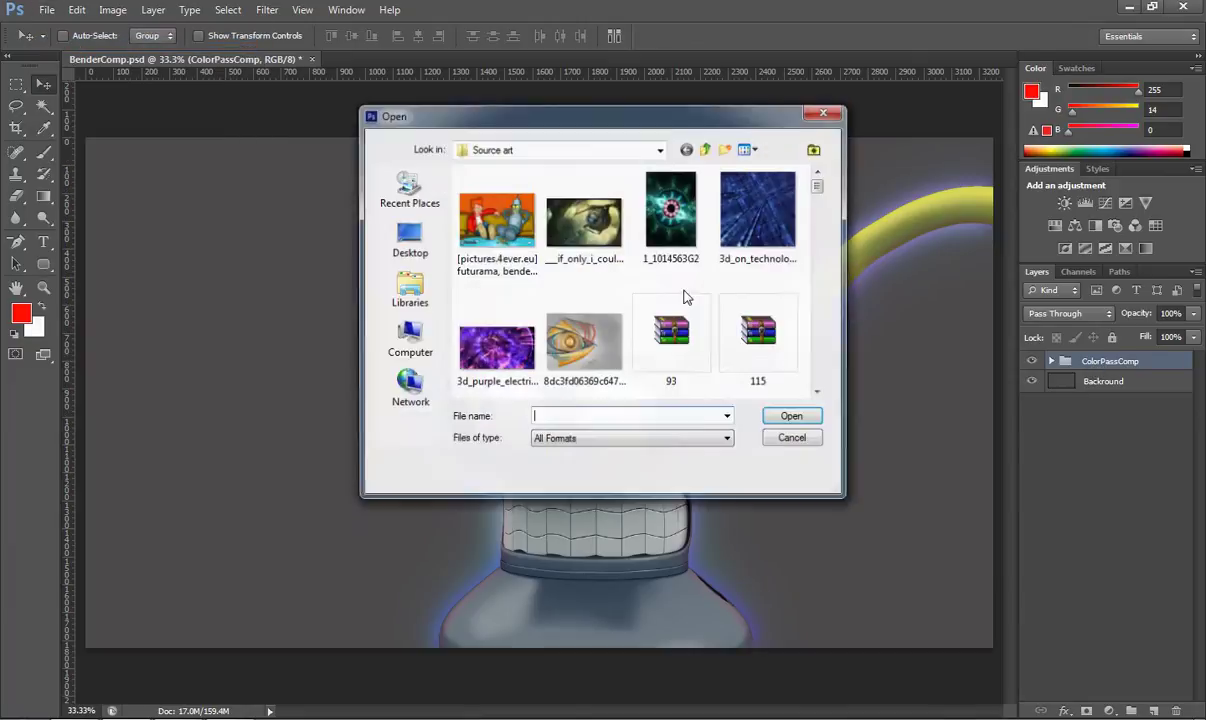
left_click_drag(359, 265, 256, 262)
left_click_drag(620, 503, 620, 572)
left_click_drag(820, 195, 818, 269)
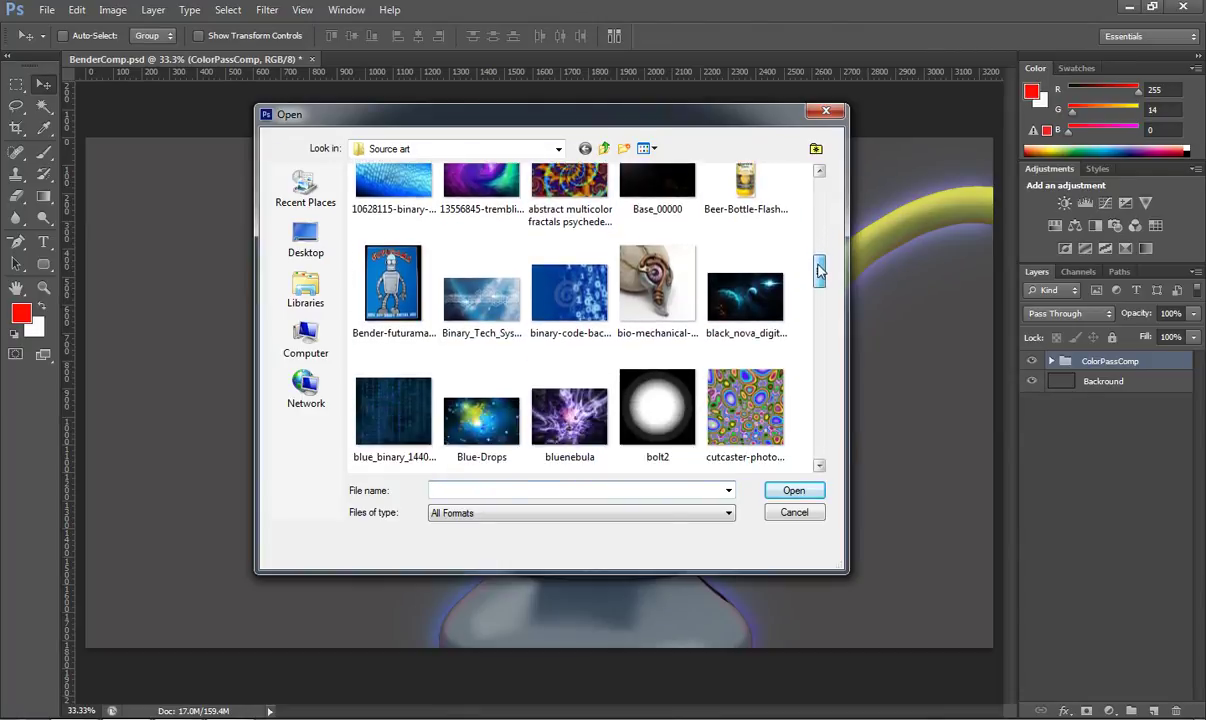
double_click(768, 398)
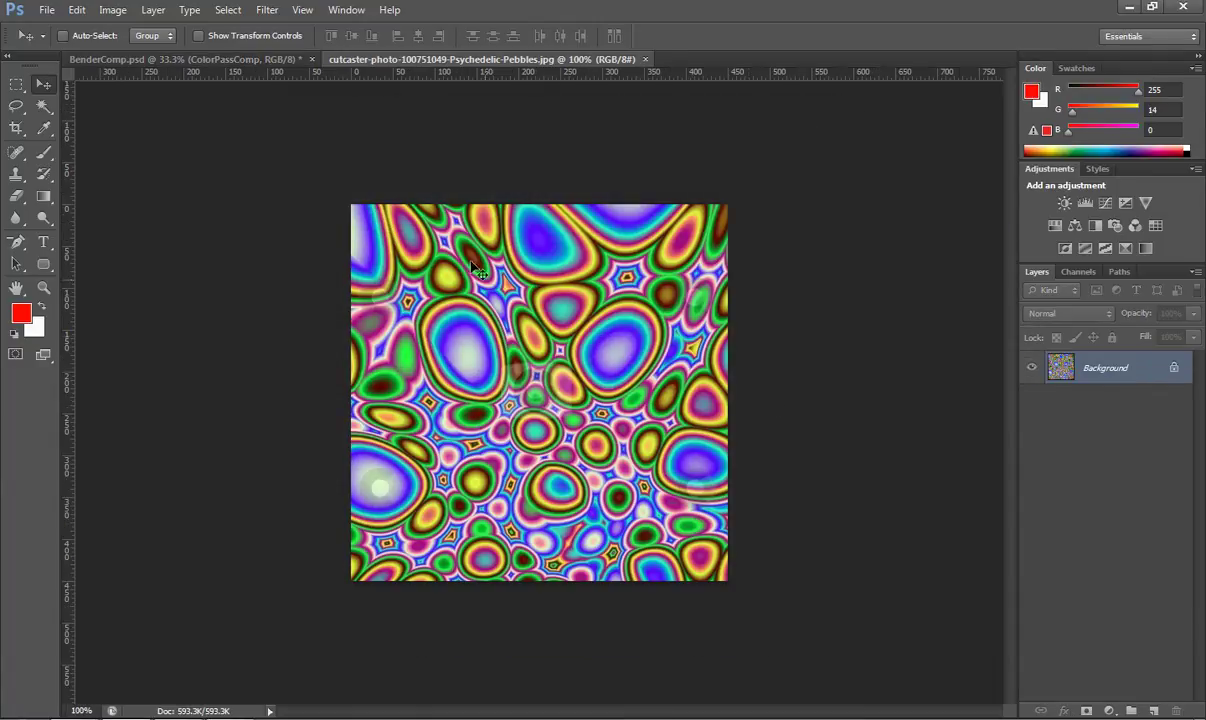
Copy the pebbles image into BenderComp.psd and place its layer between the ColorPassComp group and the Backround layer
left_click_drag(438, 61, 551, 95)
left_click_drag(655, 328, 345, 390)
left_click(804, 93)
left_click_drag(391, 345, 643, 375)
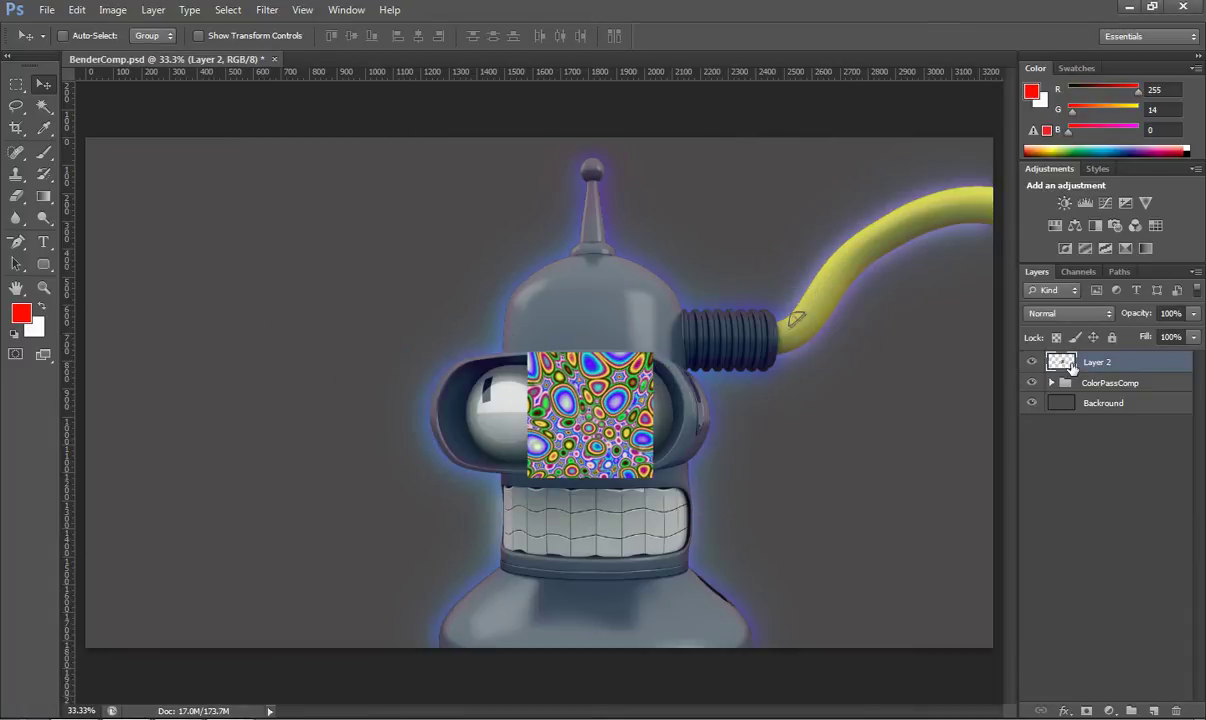
left_click_drag(1072, 368, 1050, 398)
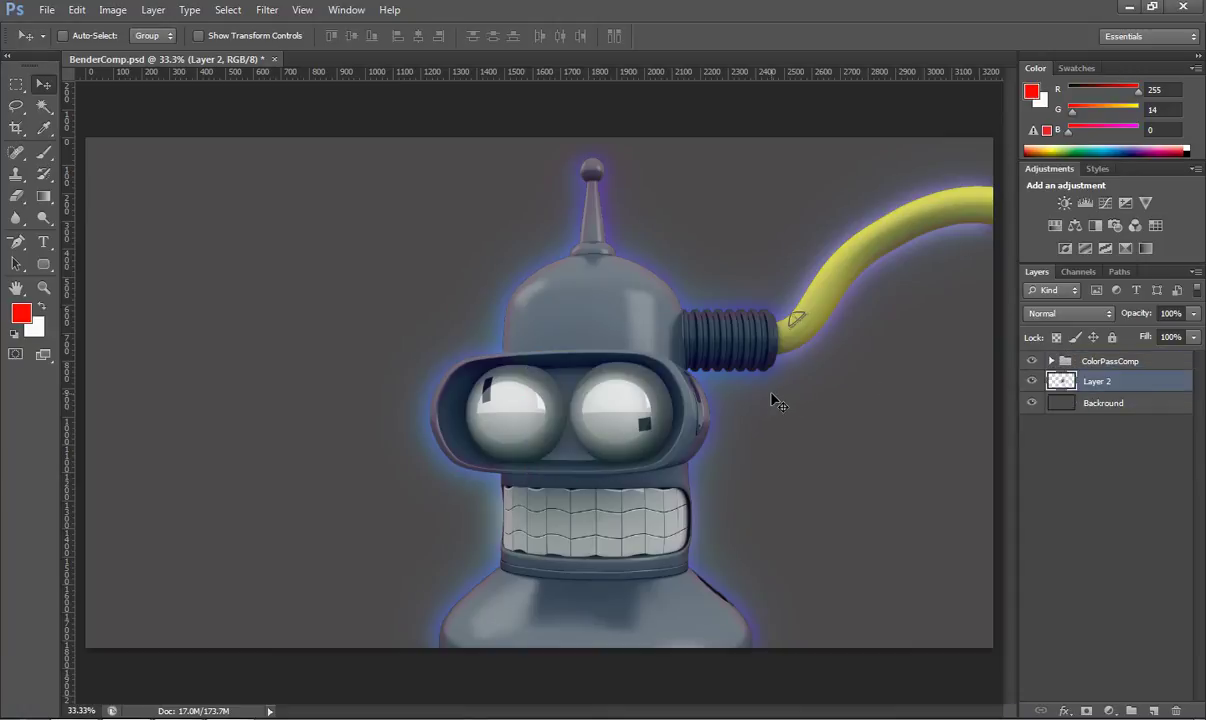
Scale the pebbles layer to about 734% width and stretch its edges to just cover the whole canvas, applying the transform
left_click(76, 10)
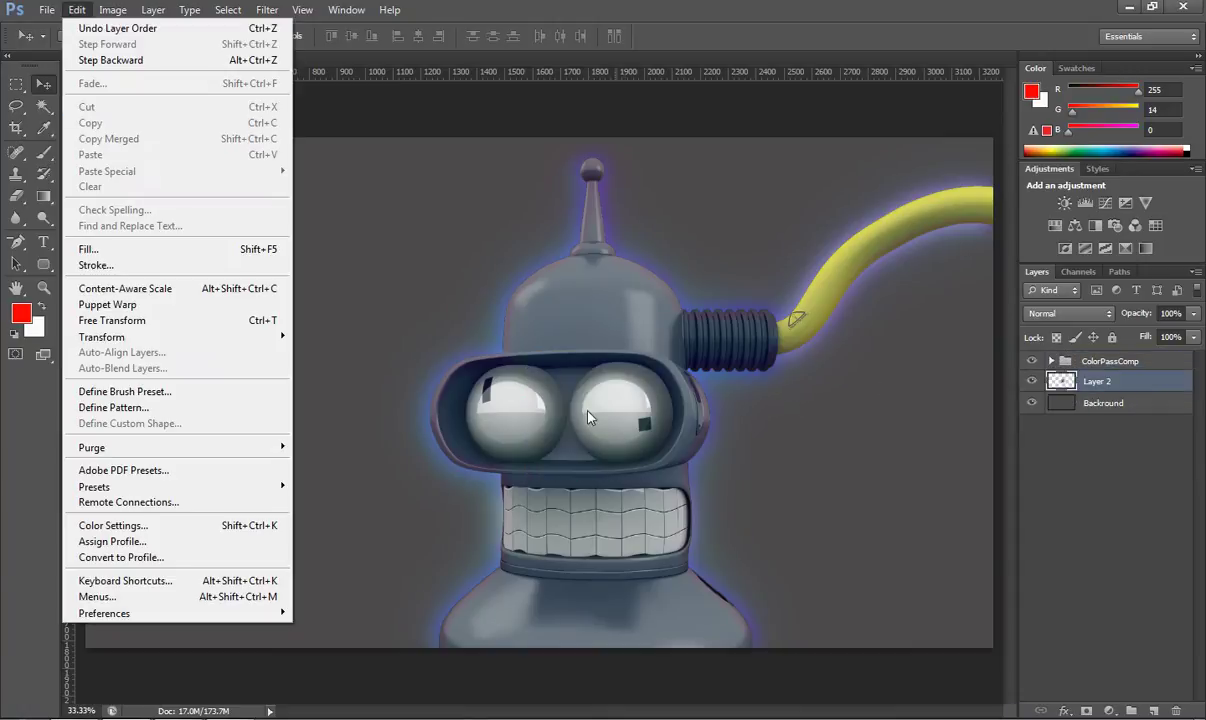
mouse_move(153, 336)
left_click(349, 361)
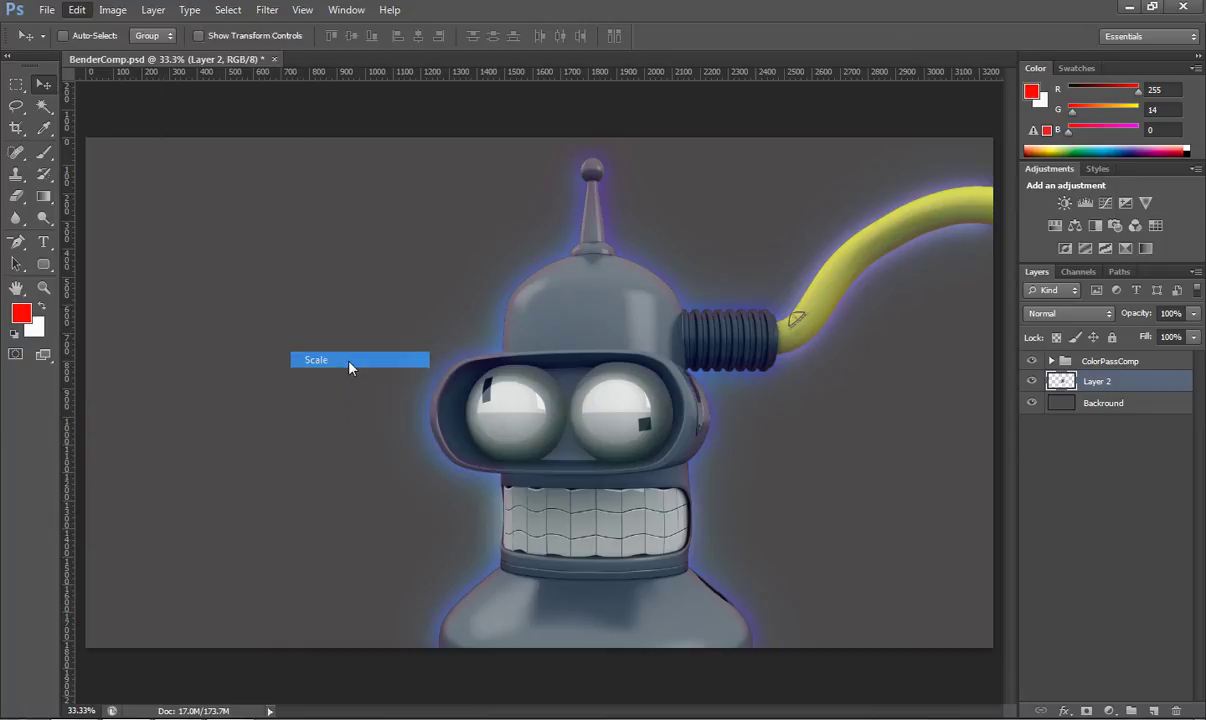
left_click_drag(650, 356, 1050, 266)
key("ctrl+minus")
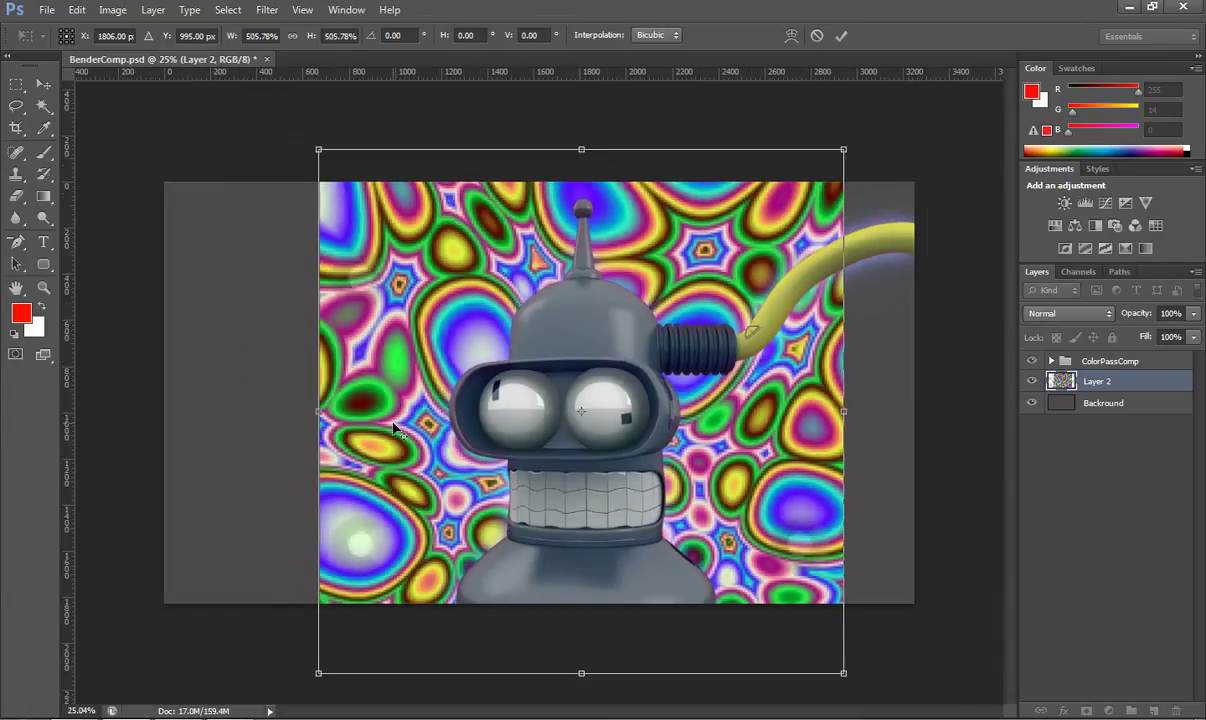
left_click_drag(338, 415, 193, 412)
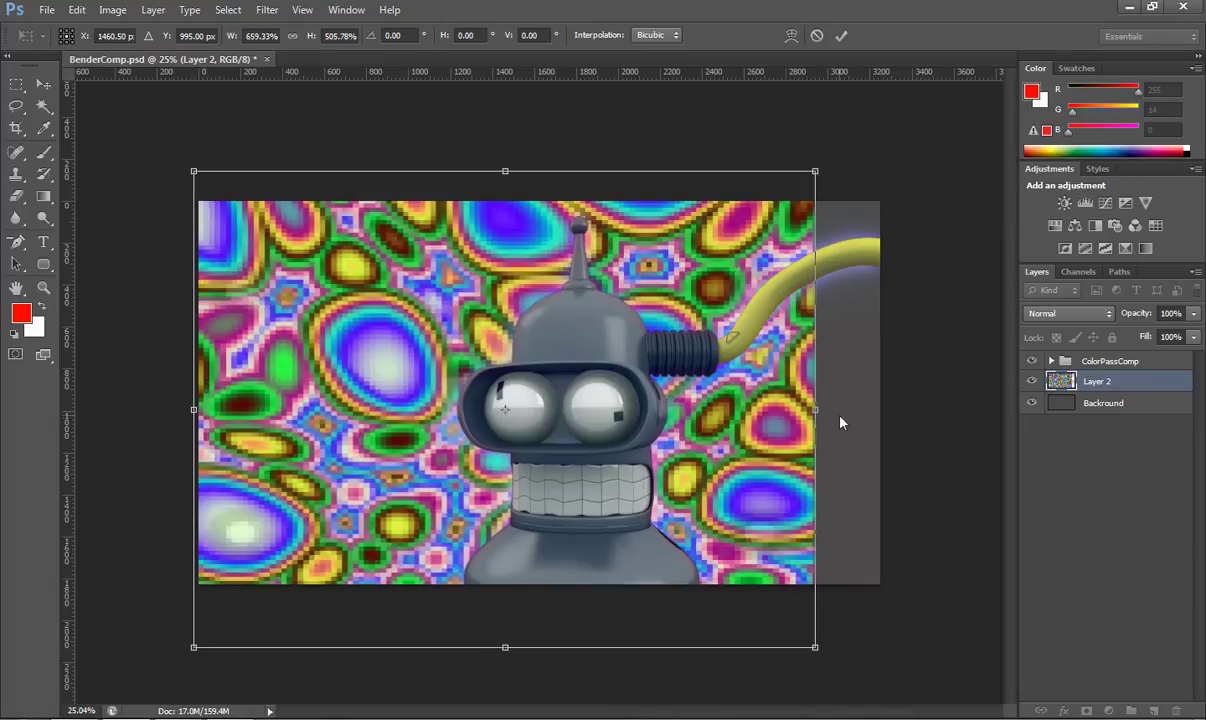
left_click_drag(817, 409, 886, 409)
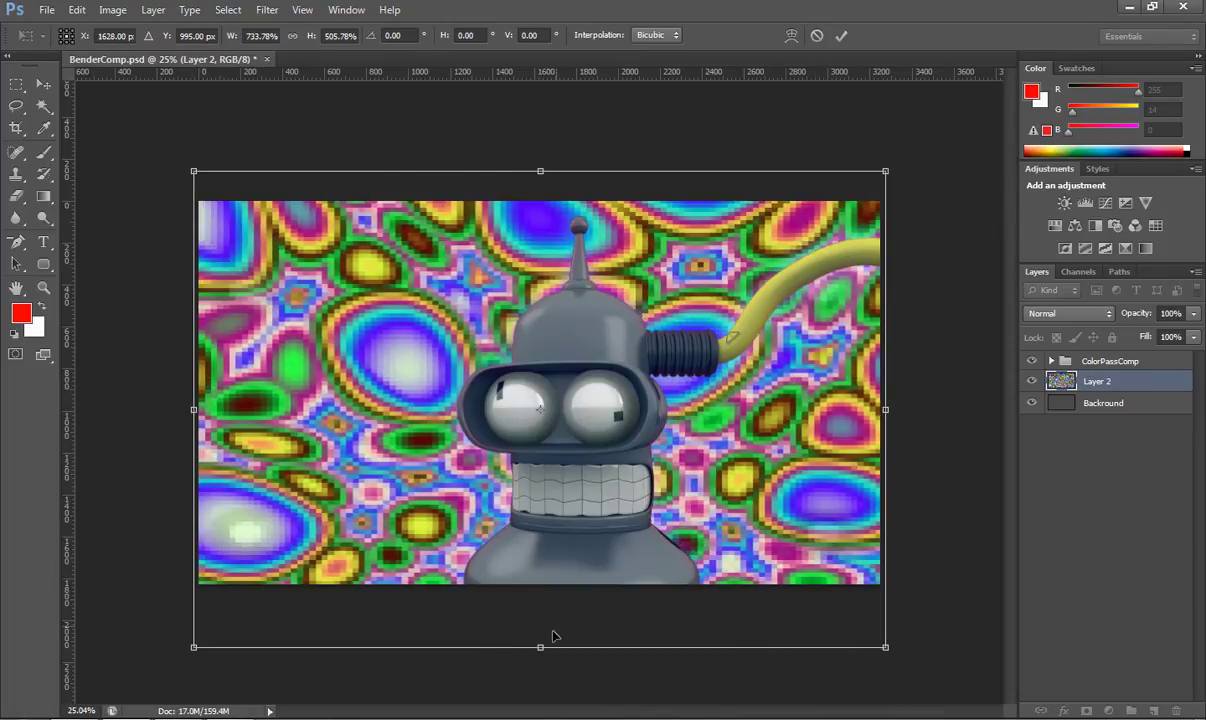
left_click_drag(540, 647, 540, 598)
left_click_drag(540, 174, 540, 191)
key("Return")
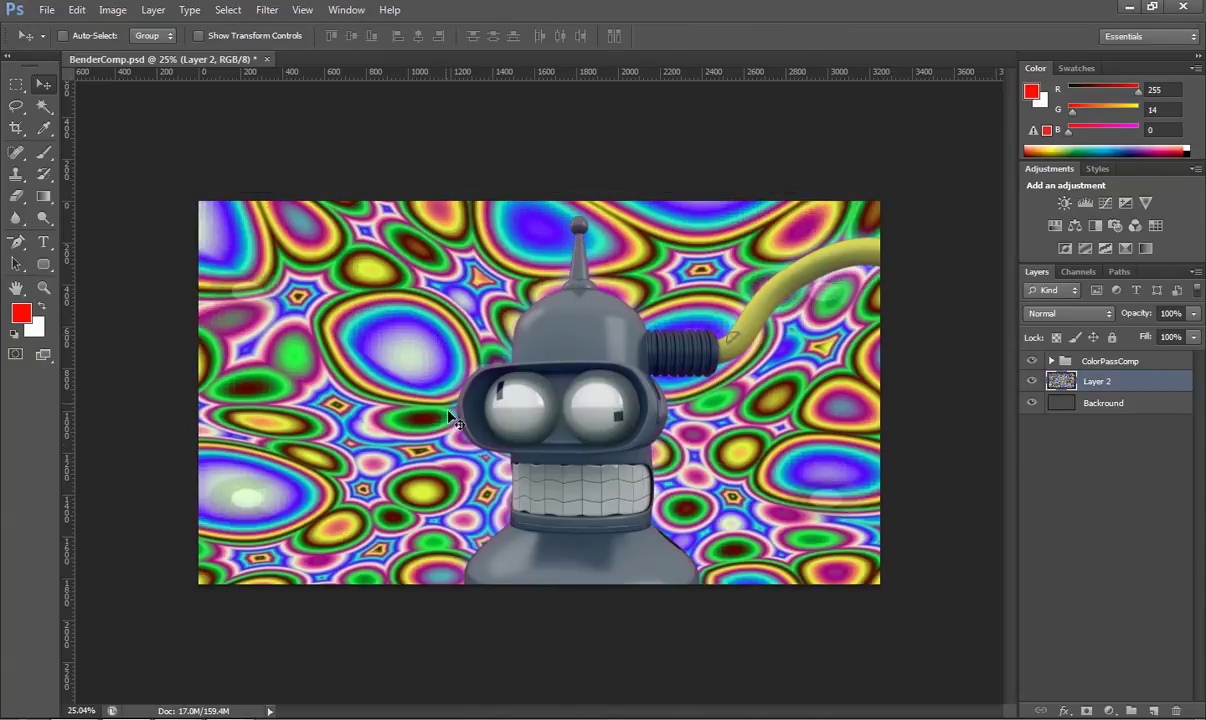
Try different blend modes on the pebbles layer, including Lighten and Vivid Light, and return it to Normal
key("ctrl+plus")
key("ctrl+plus")
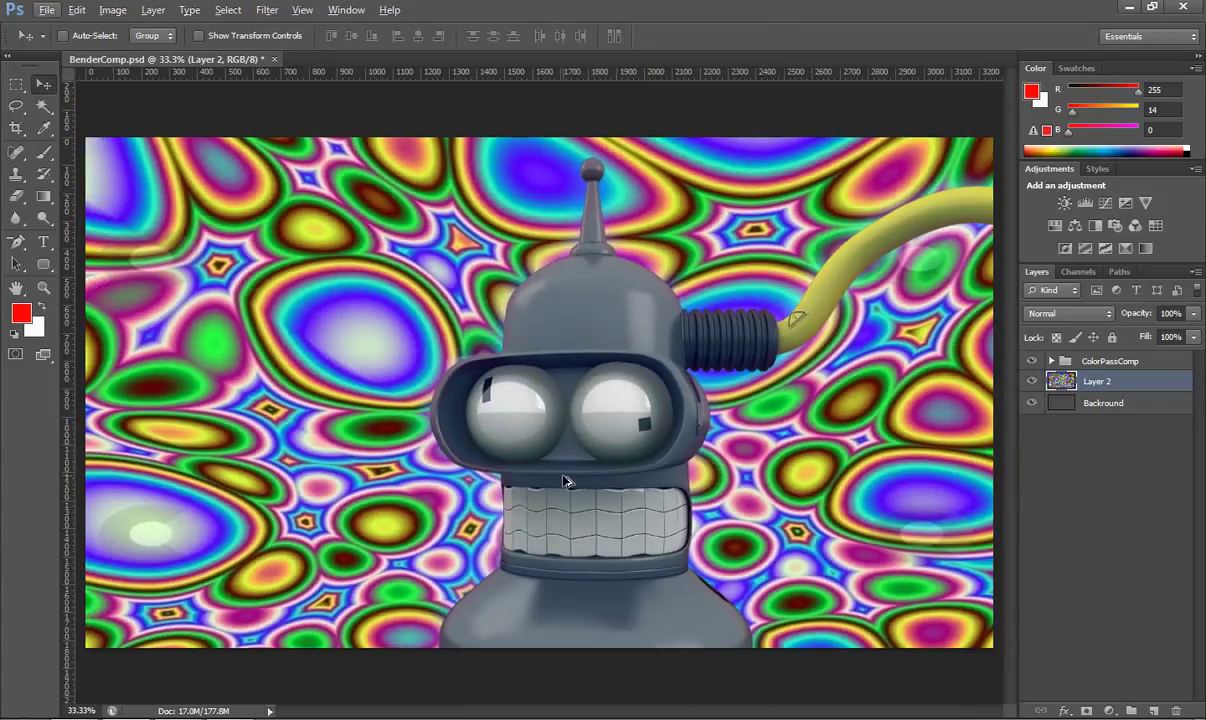
scroll(678, 425, "up", 4)
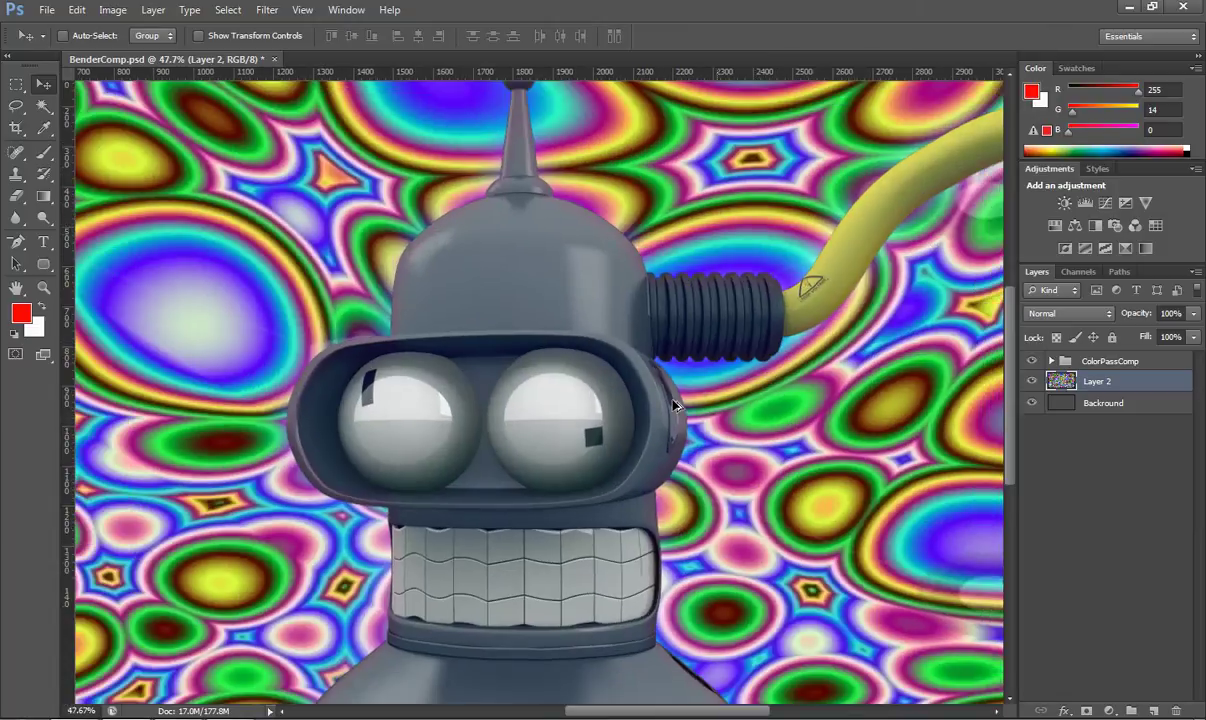
scroll(675, 405, "down", 1)
scroll(697, 406, "down", 1)
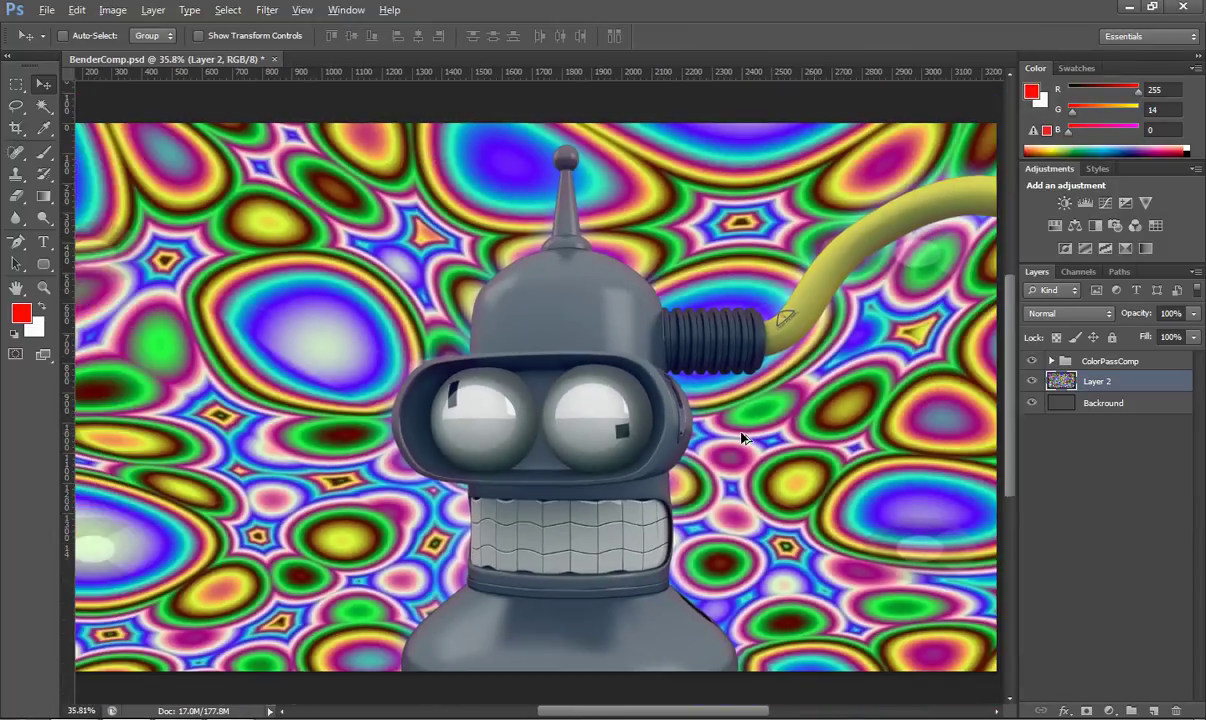
left_click(1088, 315)
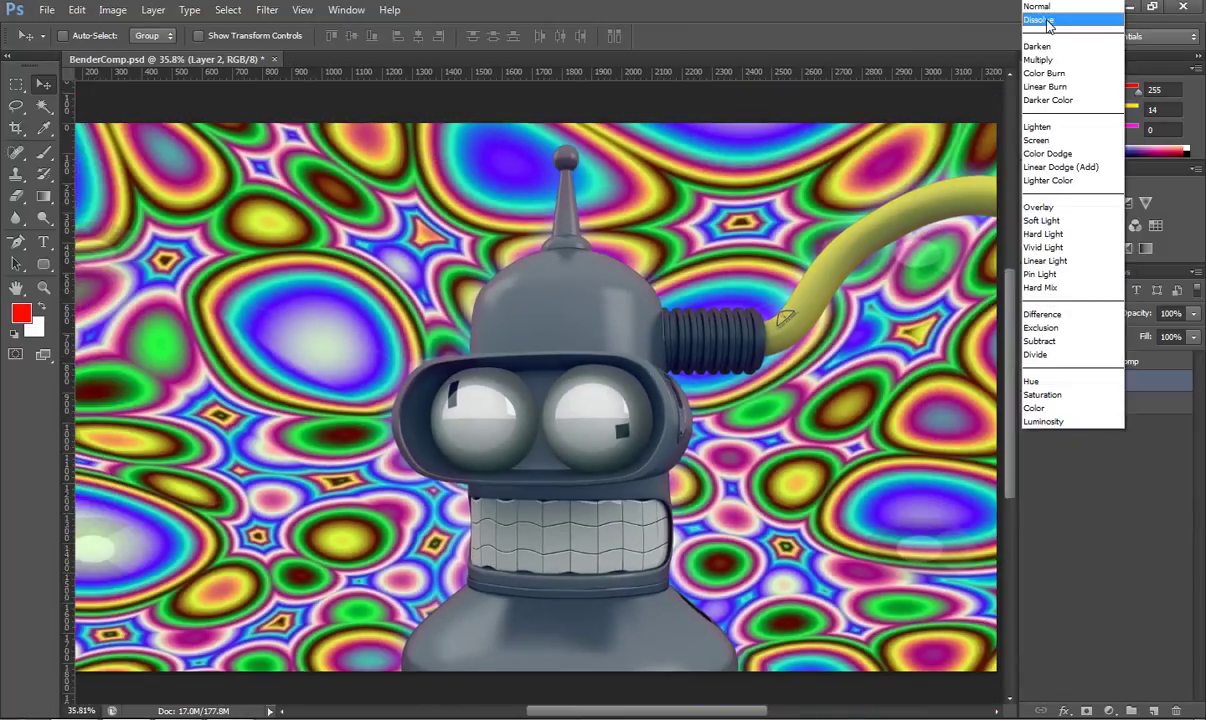
left_click(995, 42)
key("shift+plus")
key("shift+plus")
key("shift+minus")
key("shift+plus")
key("shift+plus")
key("shift+plus")
key("shift+plus")
key("shift+plus")
key("shift+plus")
key("shift+plus")
key("shift+plus")
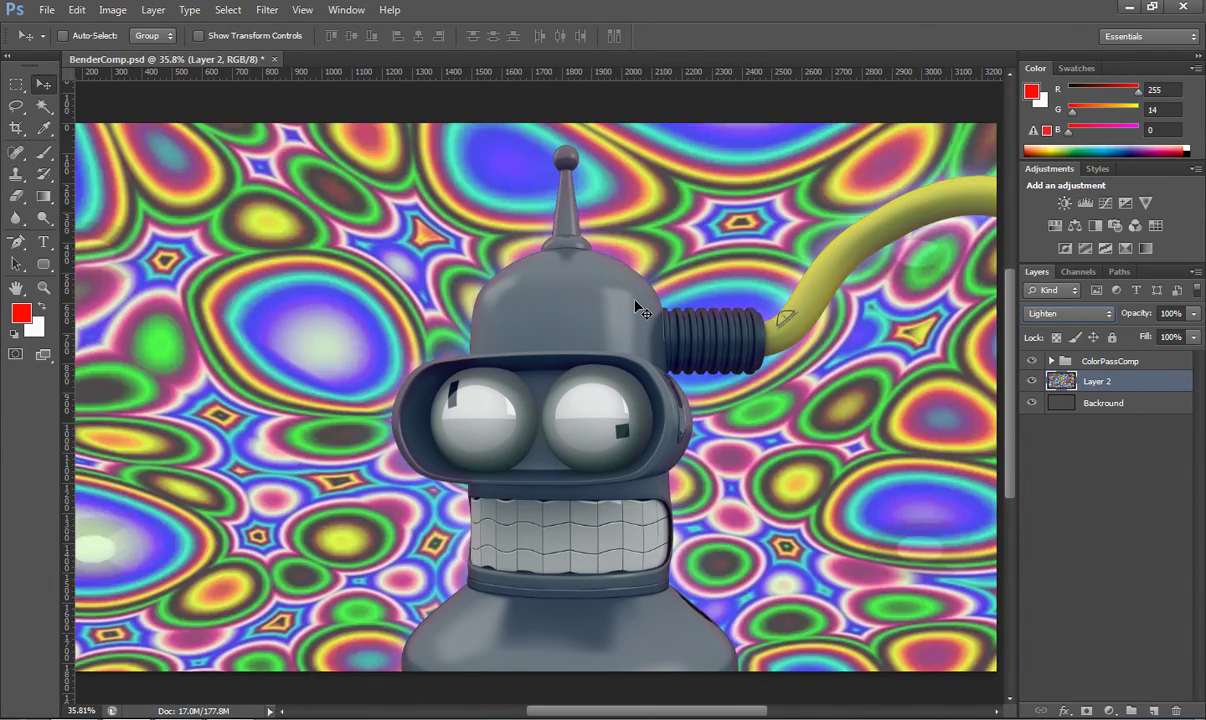
key("shift+minus")
key("shift+minus")
key("shift+minus")
key("shift+minus")
key("shift+minus")
key("shift+minus")
key("shift+minus")
key("shift+minus")
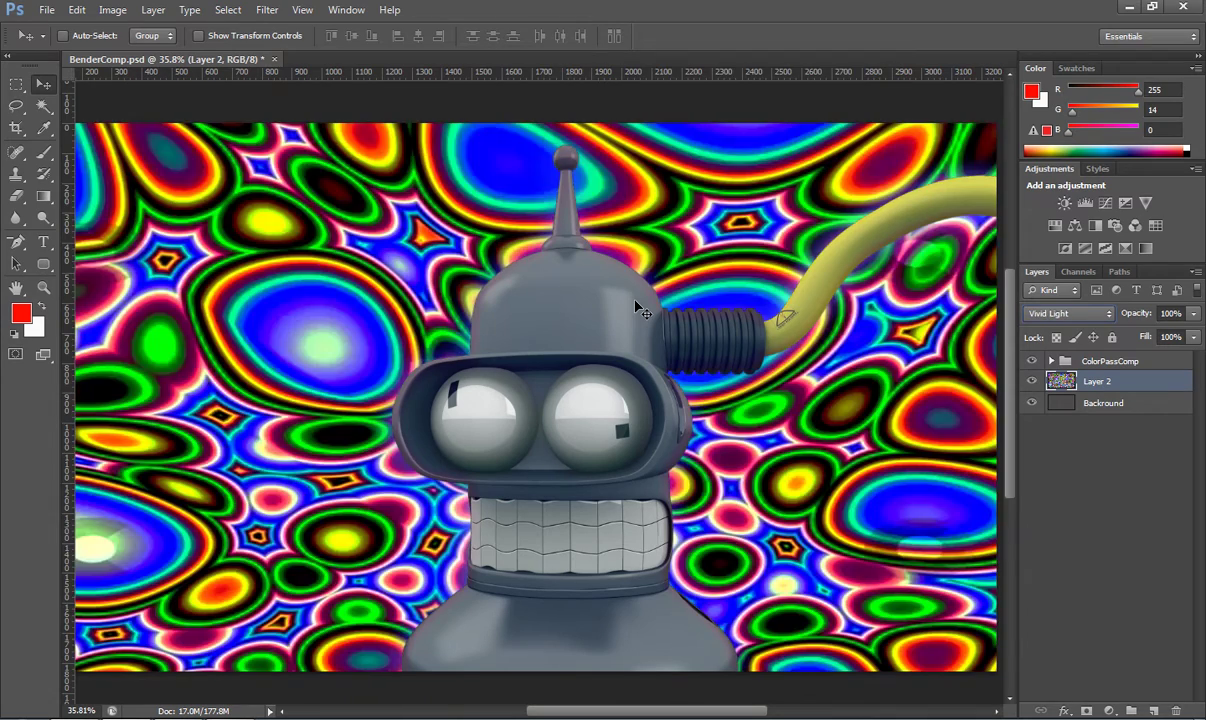
key("shift+alt+n")
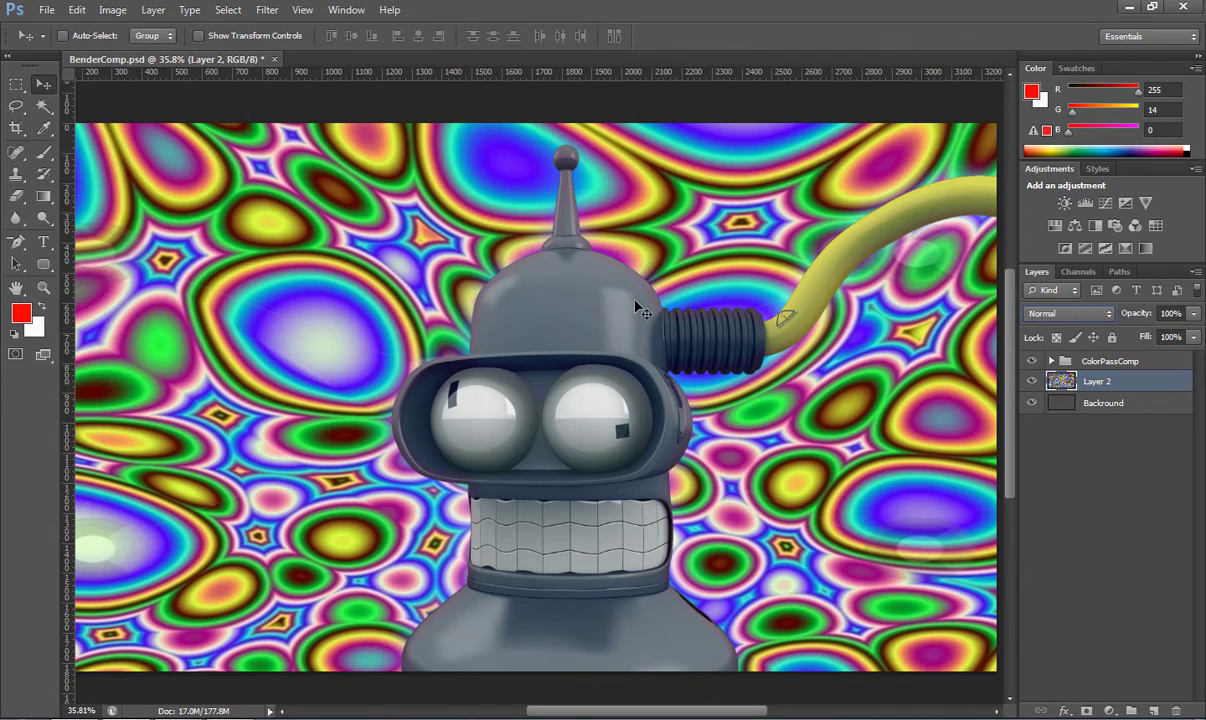
Open 3d_purple_electricity-1600x900.jpg and copy it into BenderComp.psd as a layer directly above the pebbles layer
left_click(46, 10)
left_click(62, 44)
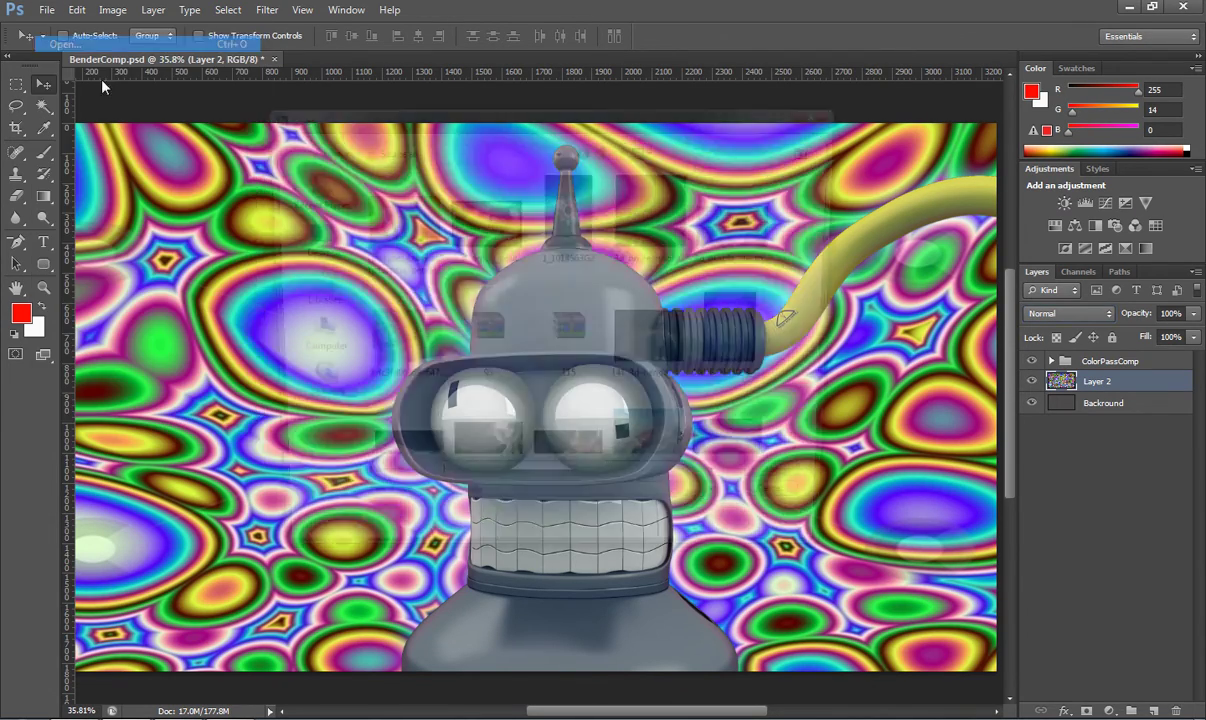
left_click_drag(819, 206, 819, 208)
double_click(745, 180)
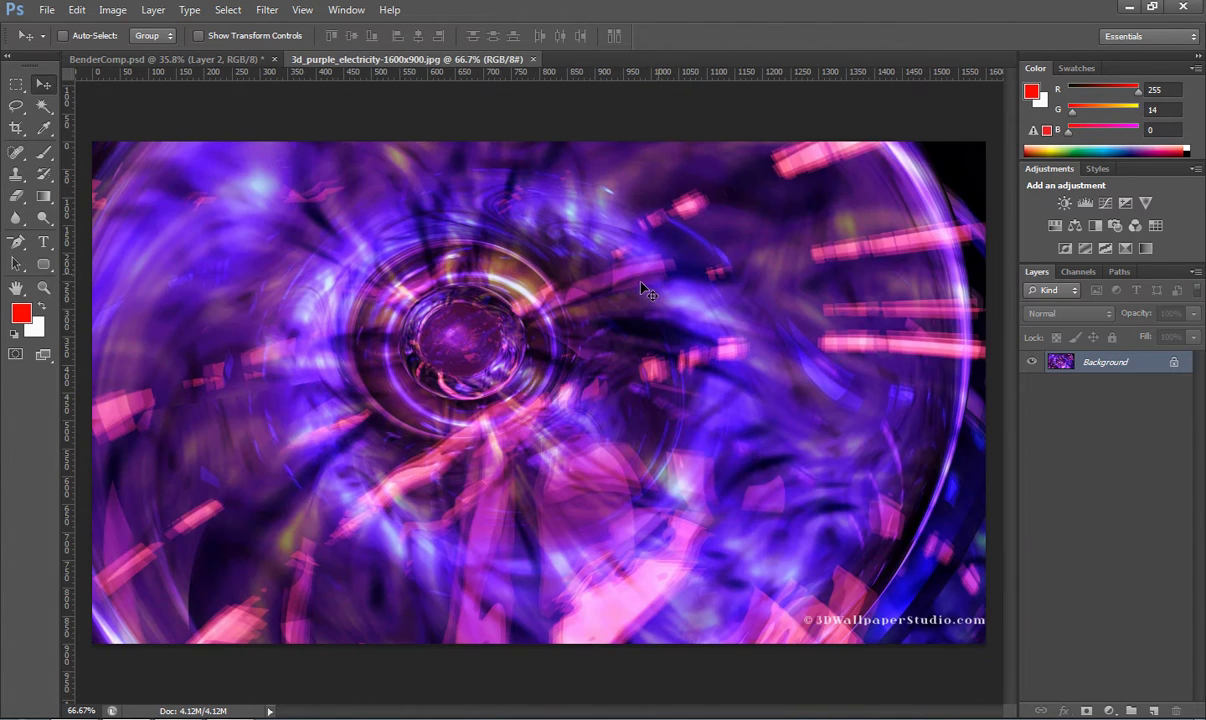
left_click_drag(362, 59, 505, 372)
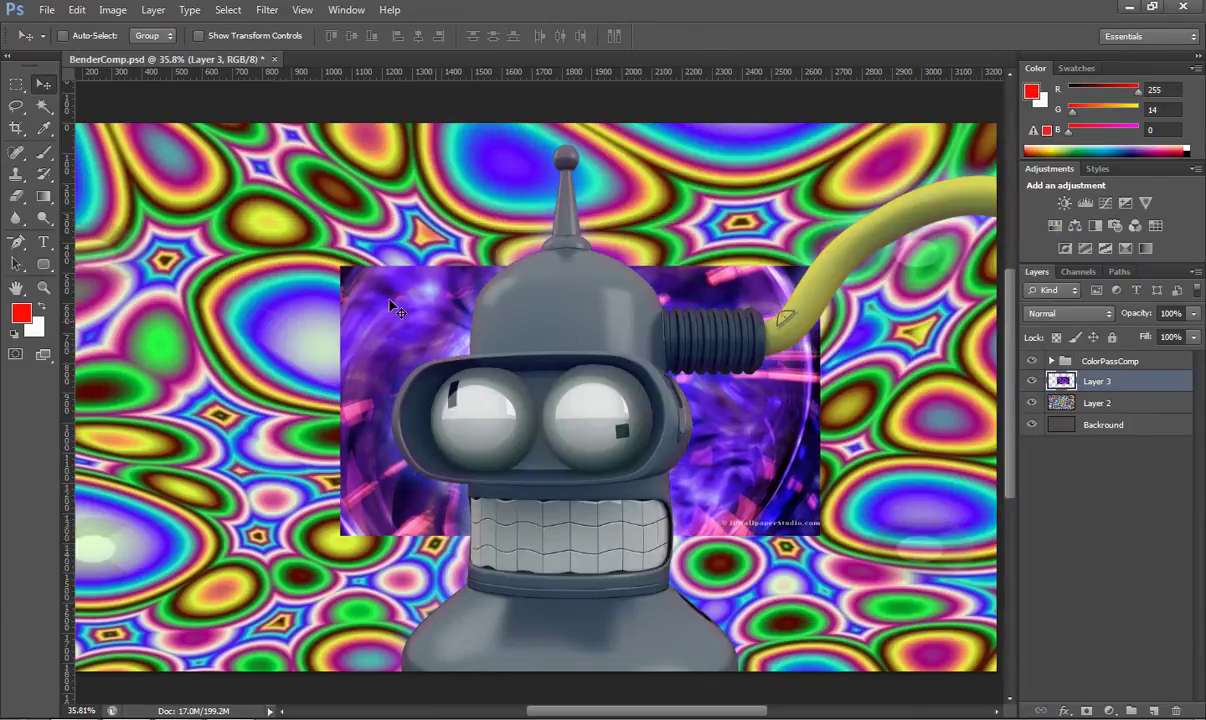
Scale and reposition the purple electricity layer to cover the canvas, stretching its height to 217%
left_click(77, 10)
mouse_move(148, 338)
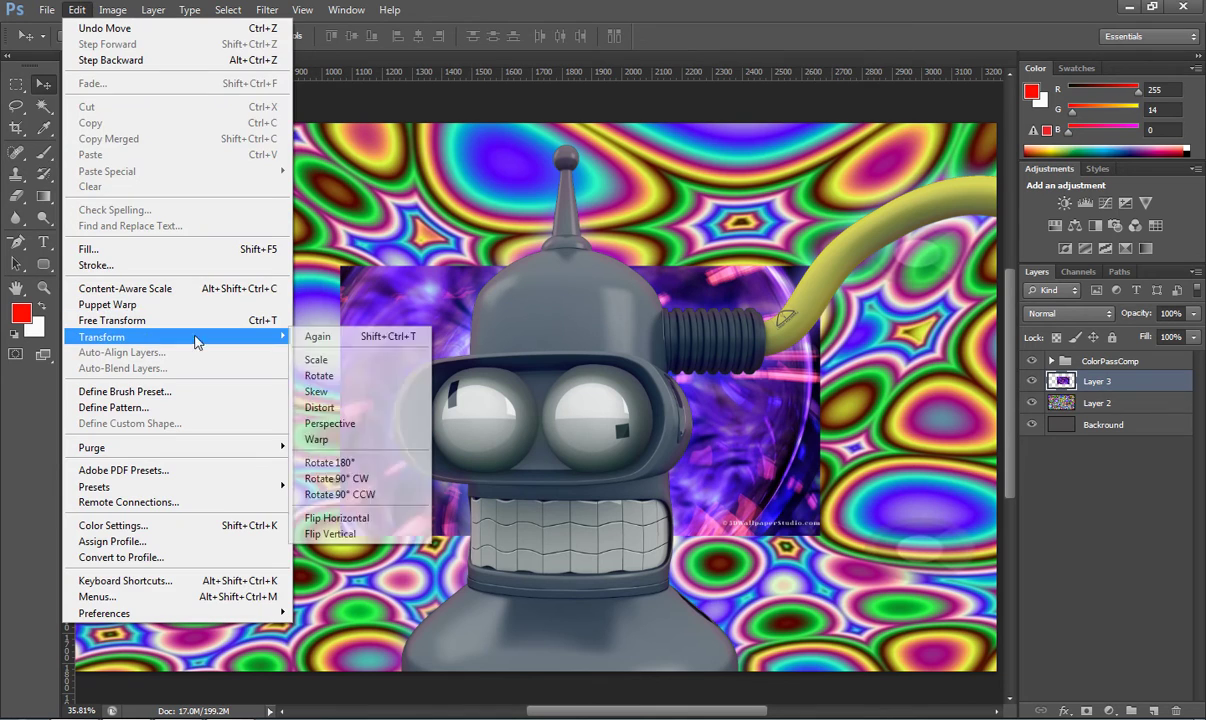
left_click(318, 362)
left_click_drag(818, 263, 395, 425)
scroll(395, 425, "down", 2)
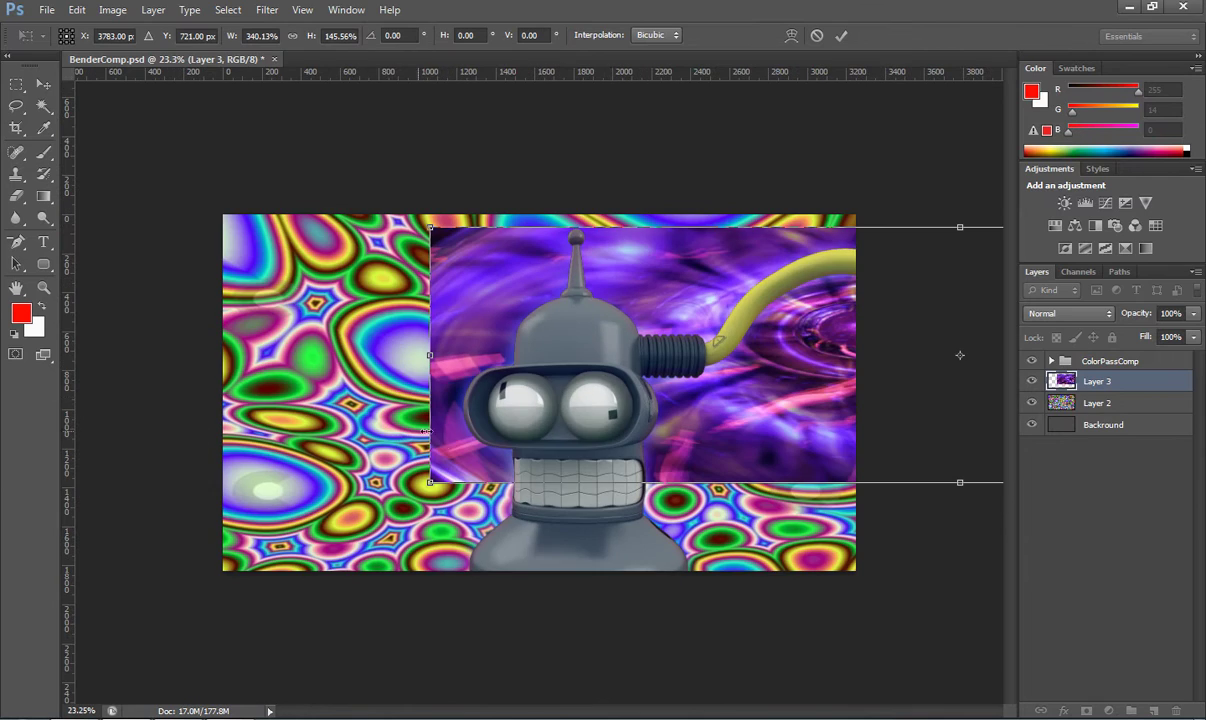
left_click_drag(789, 341, 584, 389)
left_click_drag(259, 395, 205, 395)
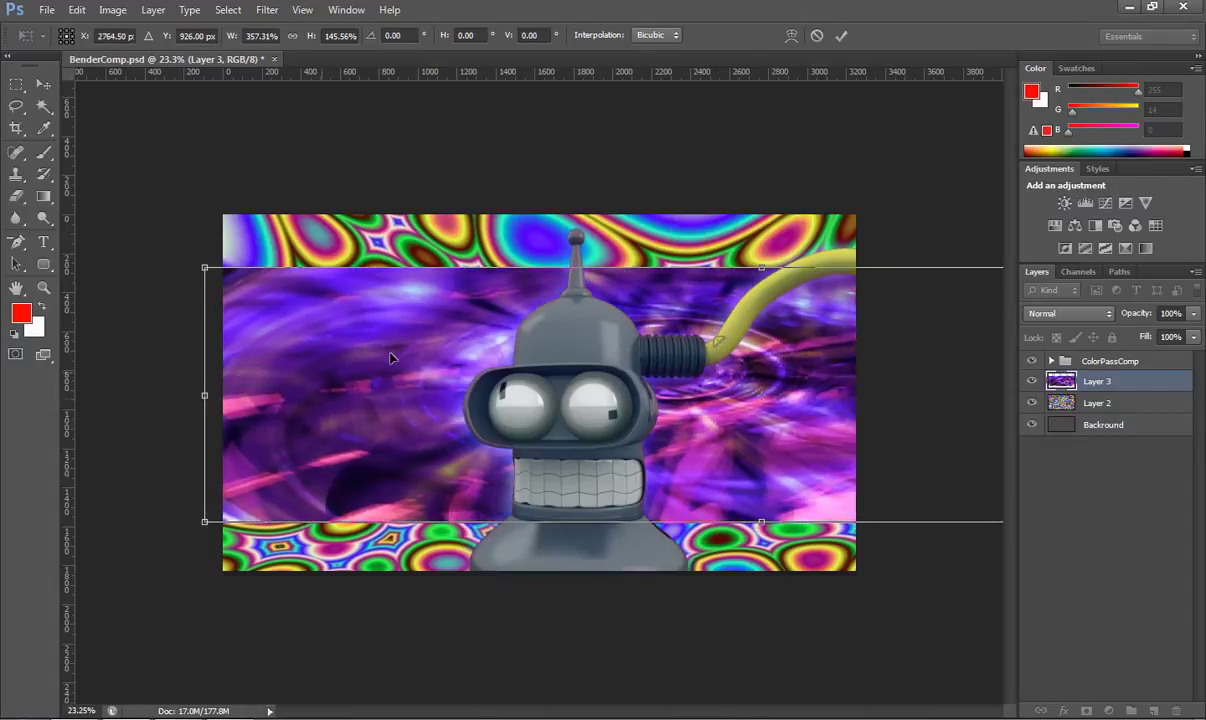
left_click_drag(761, 260, 762, 206)
left_click_drag(760, 521, 762, 585)
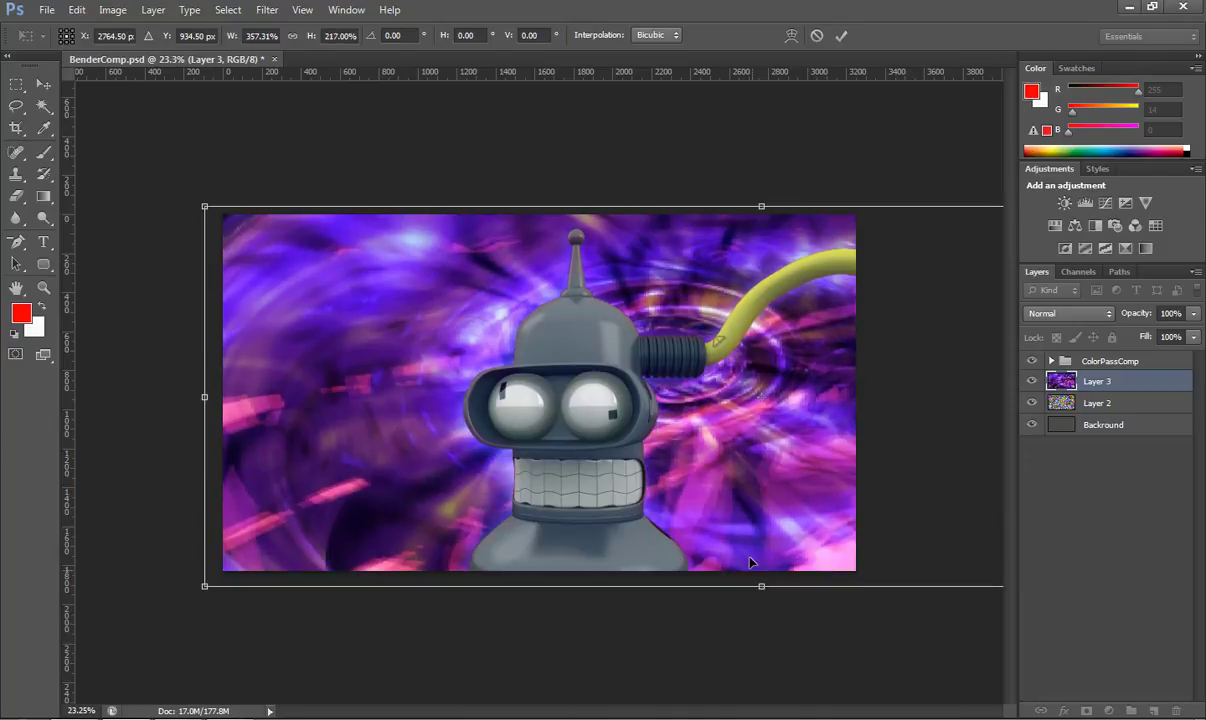
Narrow the purple electricity layer to about 212% width so it slightly overlaps the canvas edges, and apply the transform
key("ctrl+minus")
key("ctrl+minus")
left_click_drag(942, 398, 705, 394)
key("ctrl+plus")
key("ctrl+plus")
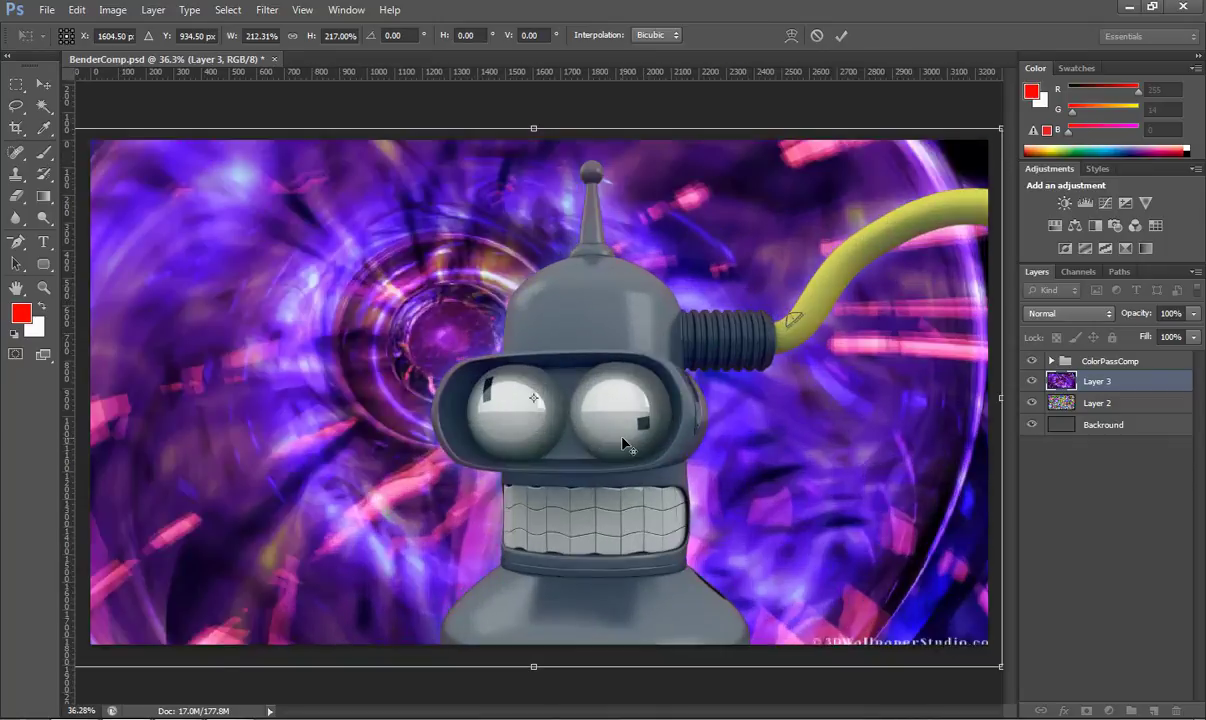
scroll(714, 448, "up", 1)
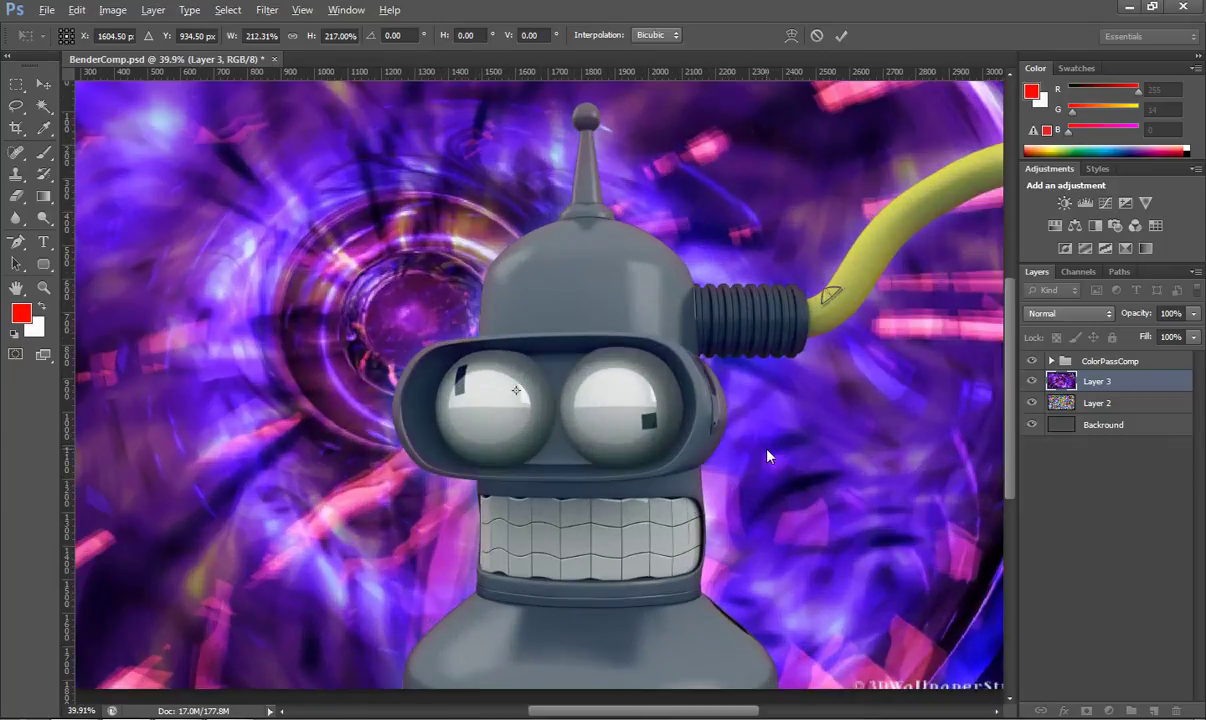
scroll(767, 456, "down", 3)
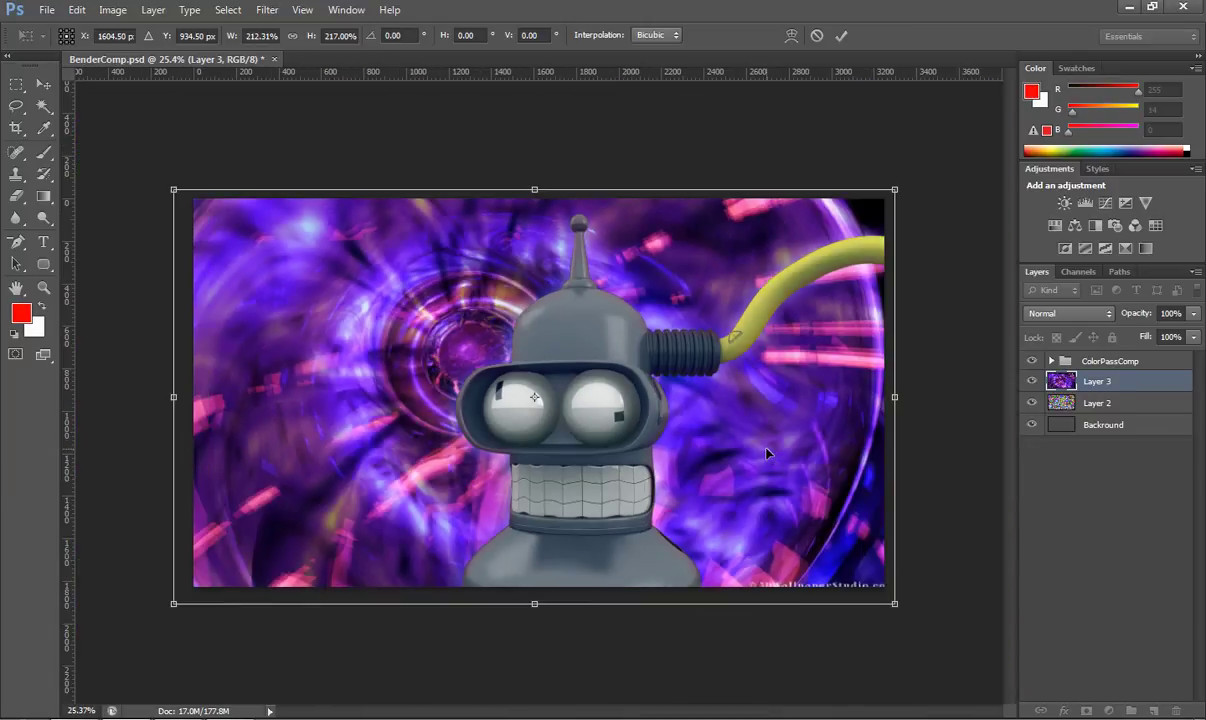
key("Return")
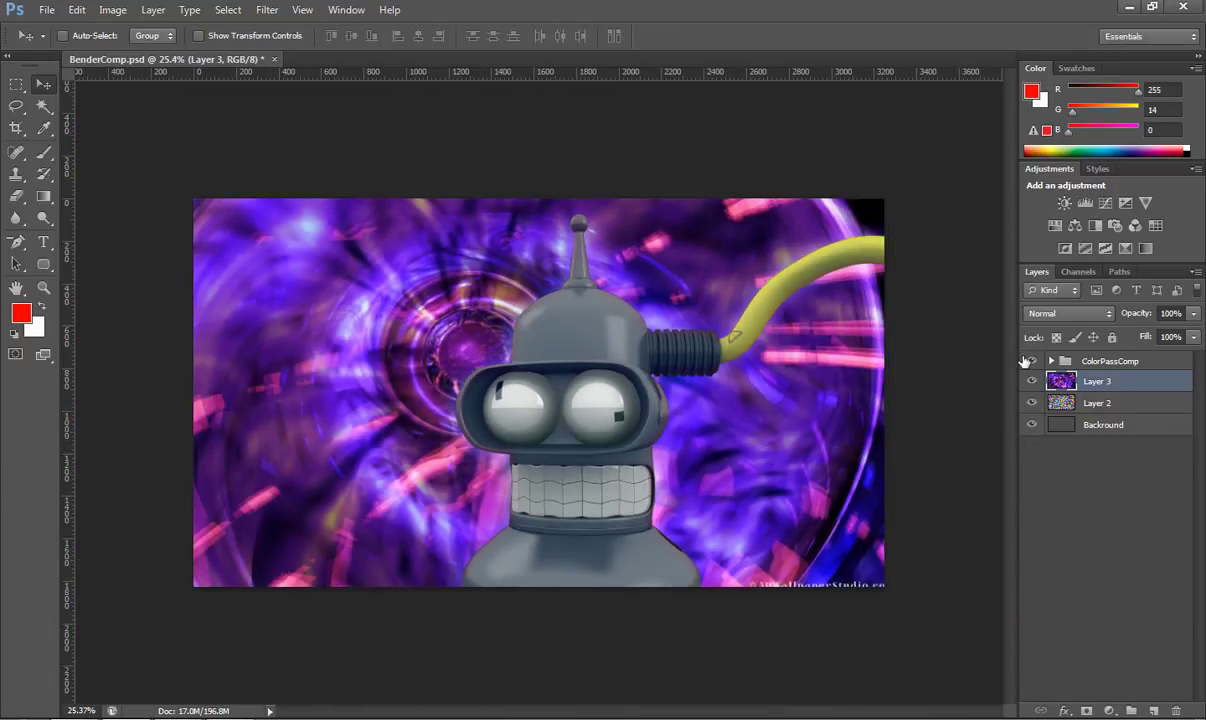
Apply a Gaussian Blur with a 30.5-pixel radius to the purple electricity layer
left_click(267, 10)
mouse_move(275, 179)
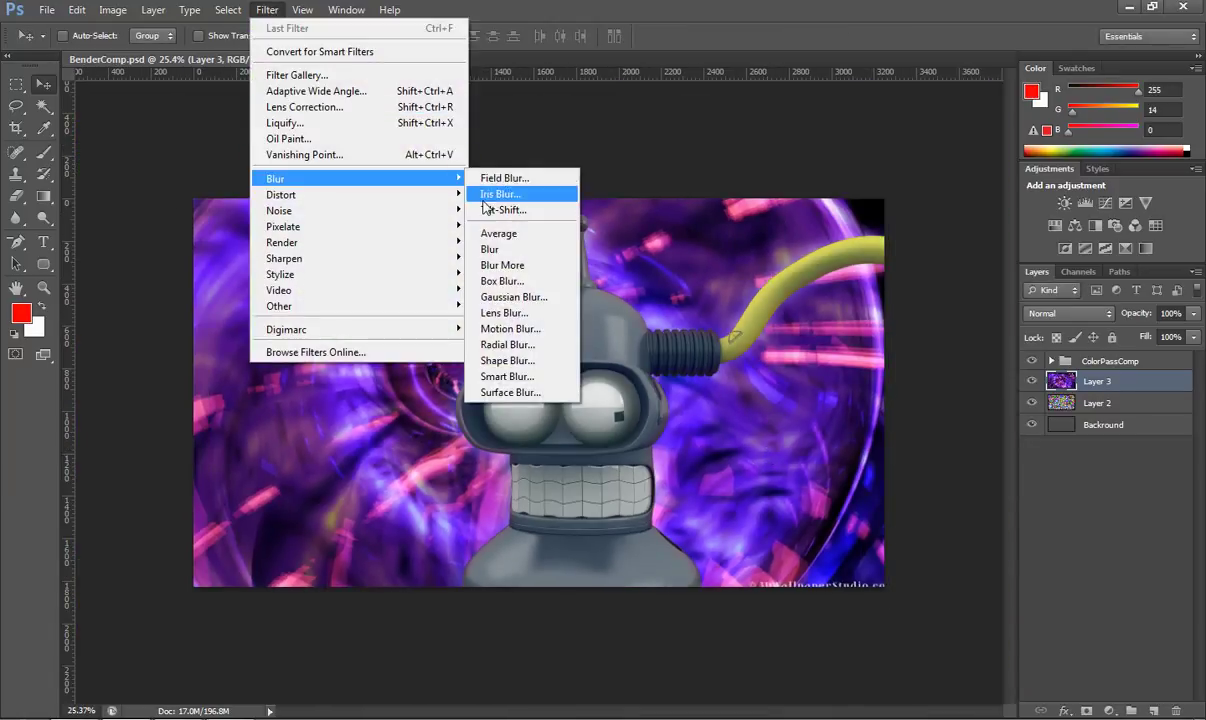
left_click(513, 297)
left_click_drag(224, 414, 224, 416)
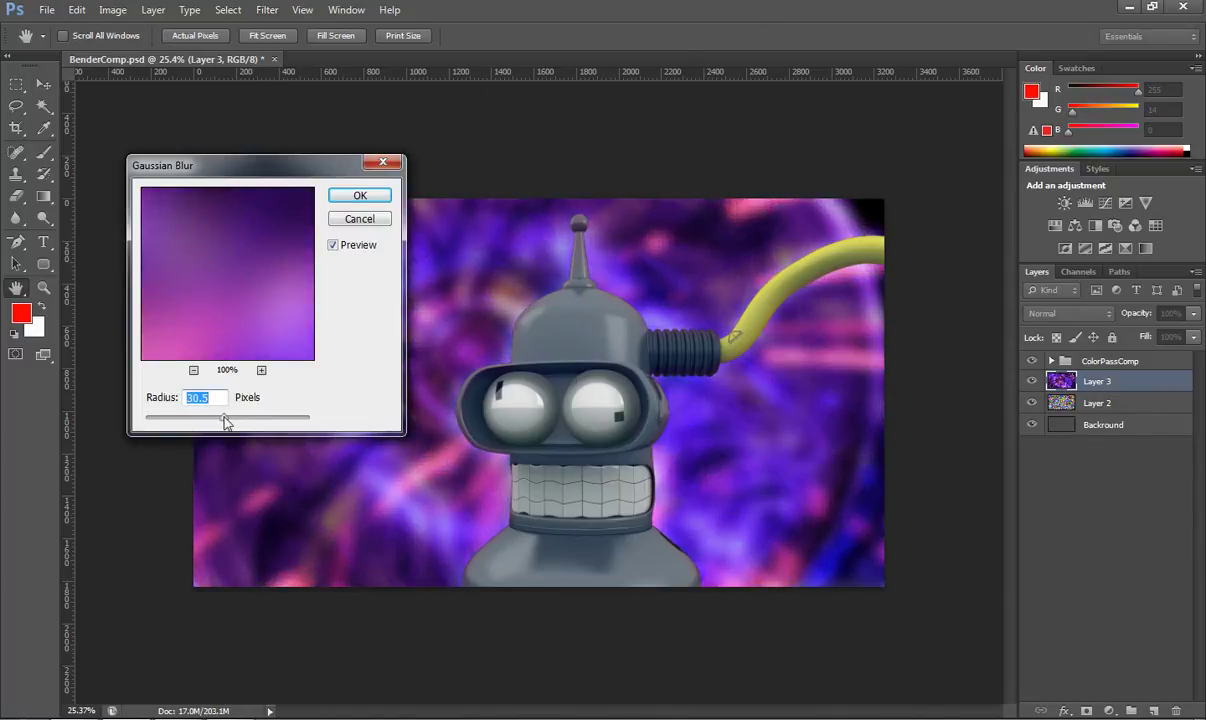
left_click(358, 196)
key("v")
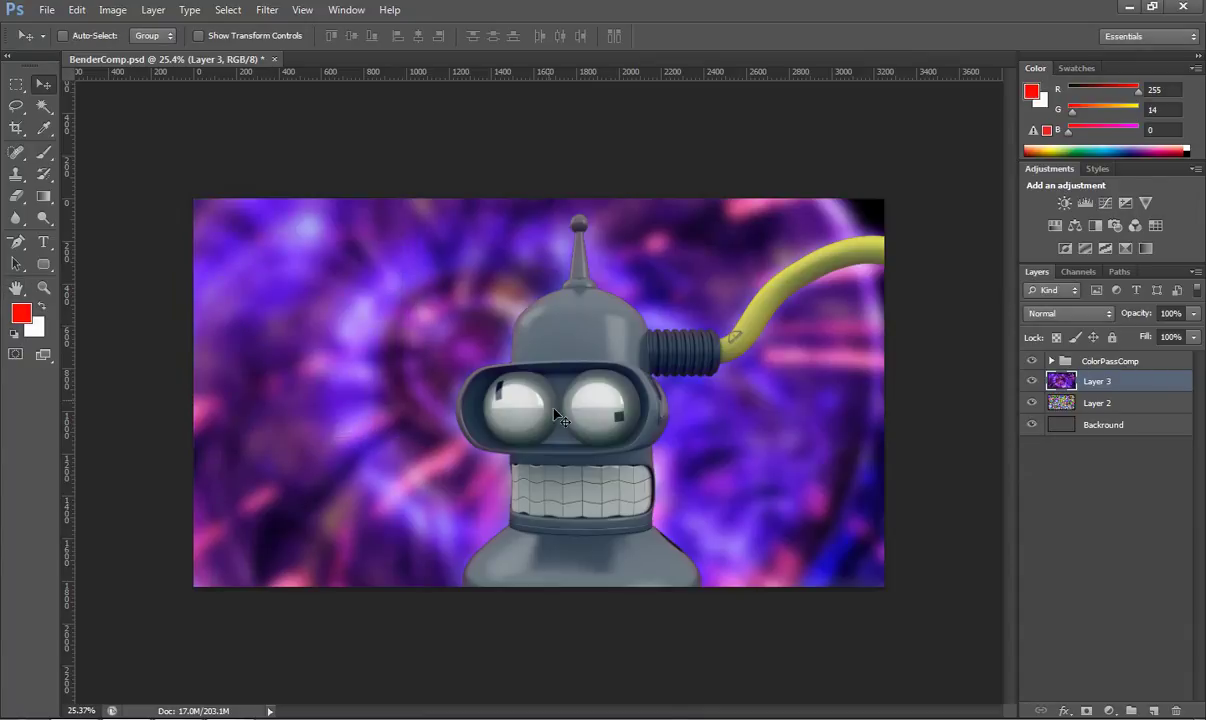
Set the purple electricity layer's blend mode to Hard Light and reduce its fill to 67%
key("ctrl+0")
key("alt")
left_click(1052, 314)
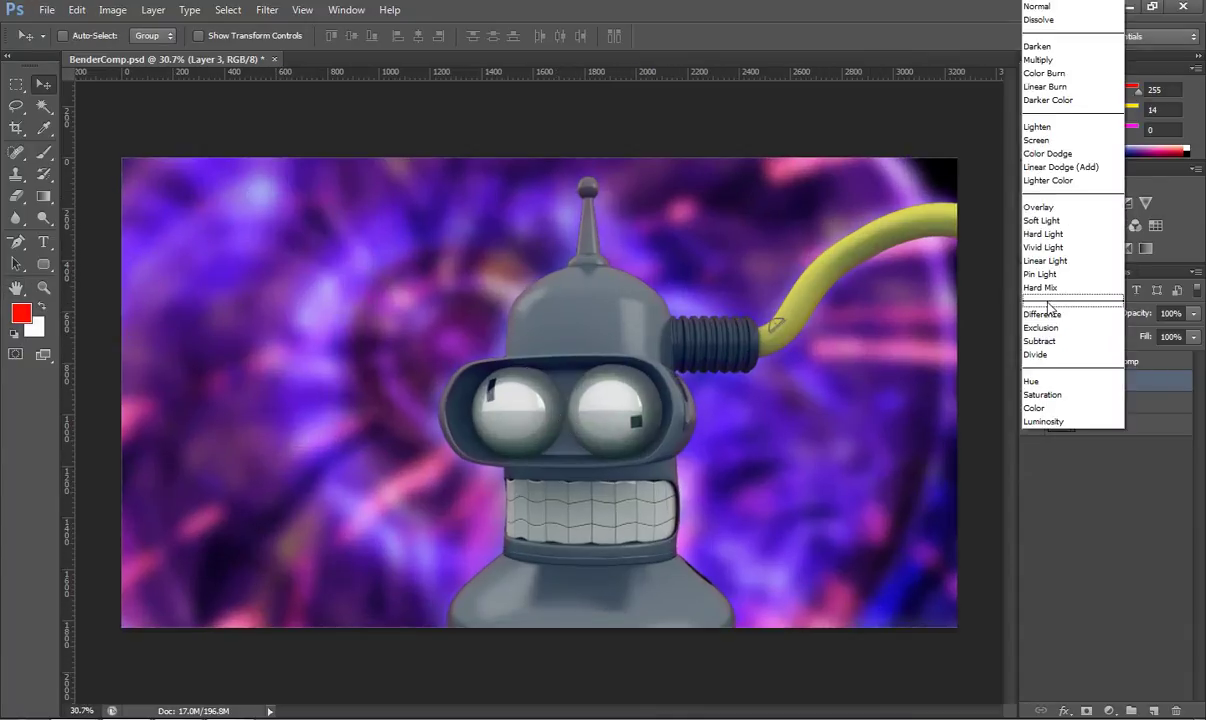
left_click(1040, 24)
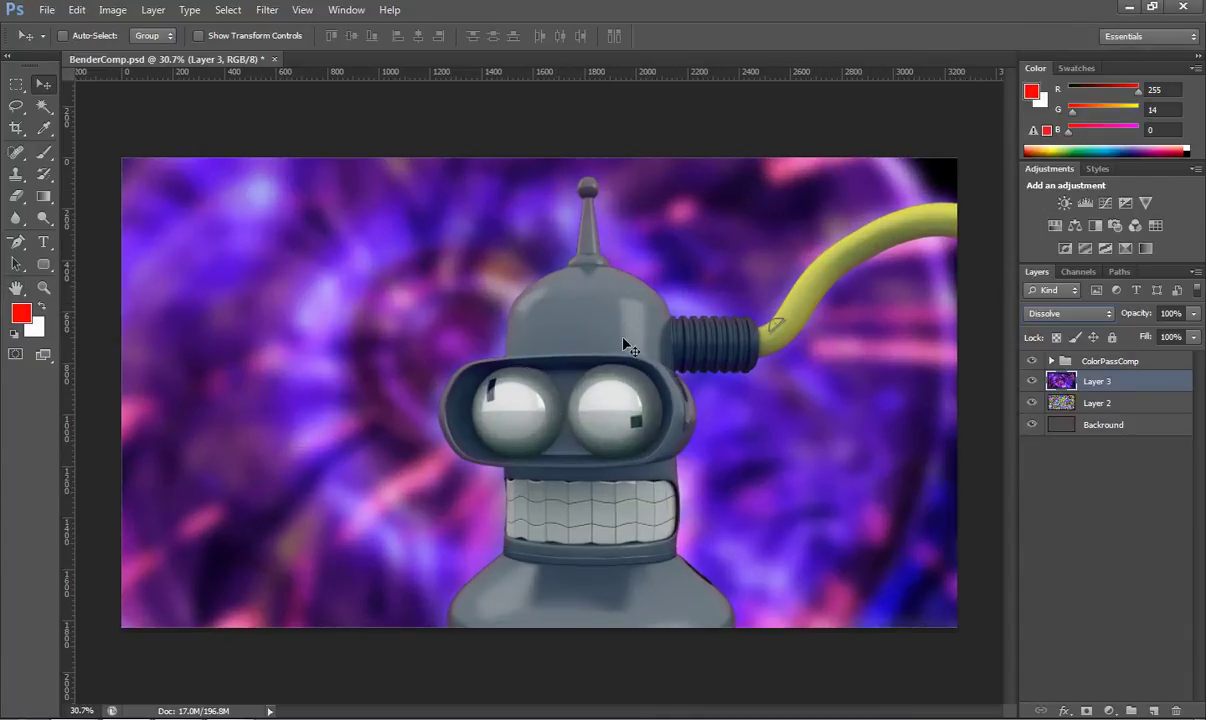
key("shift+plus")
key("shift+plus")
key("shift+plus")
key("shift+plus")
key("shift+plus")
key("shift+plus")
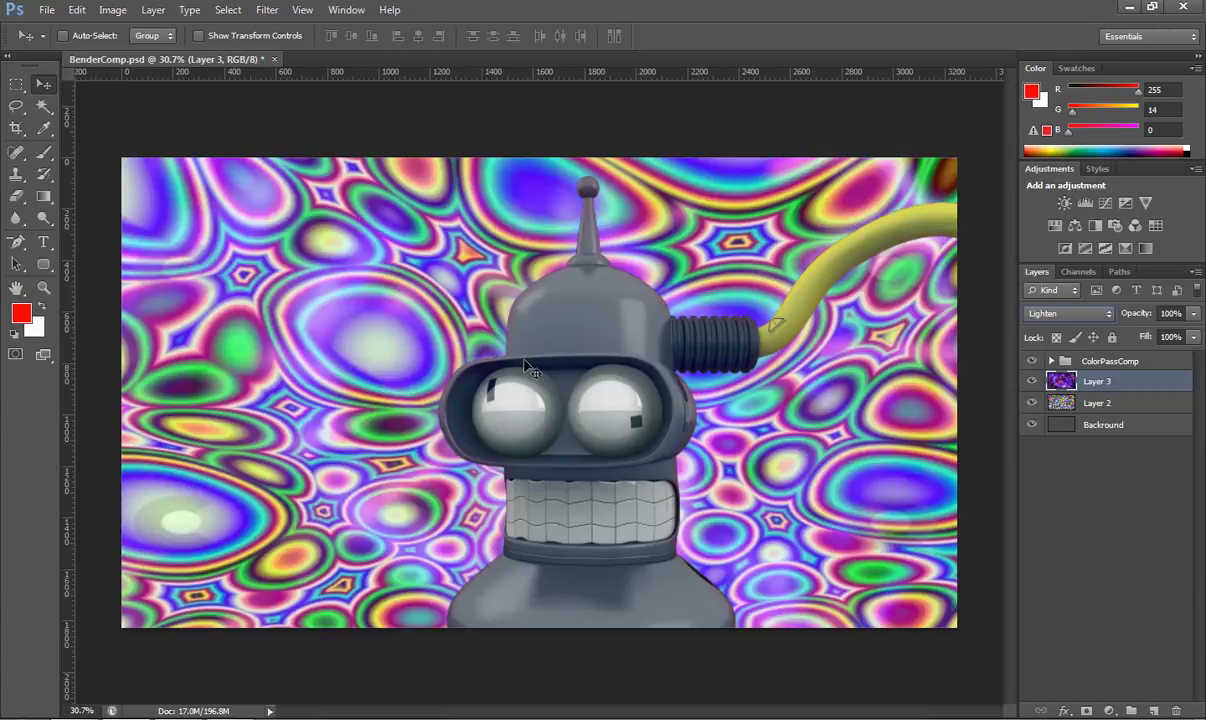
key("shift+plus")
key("shift+plus")
key("shift+plus")
key("shift+plus")
key("shift+plus")
key("shift+plus")
key("shift+plus")
key("shift+plus")
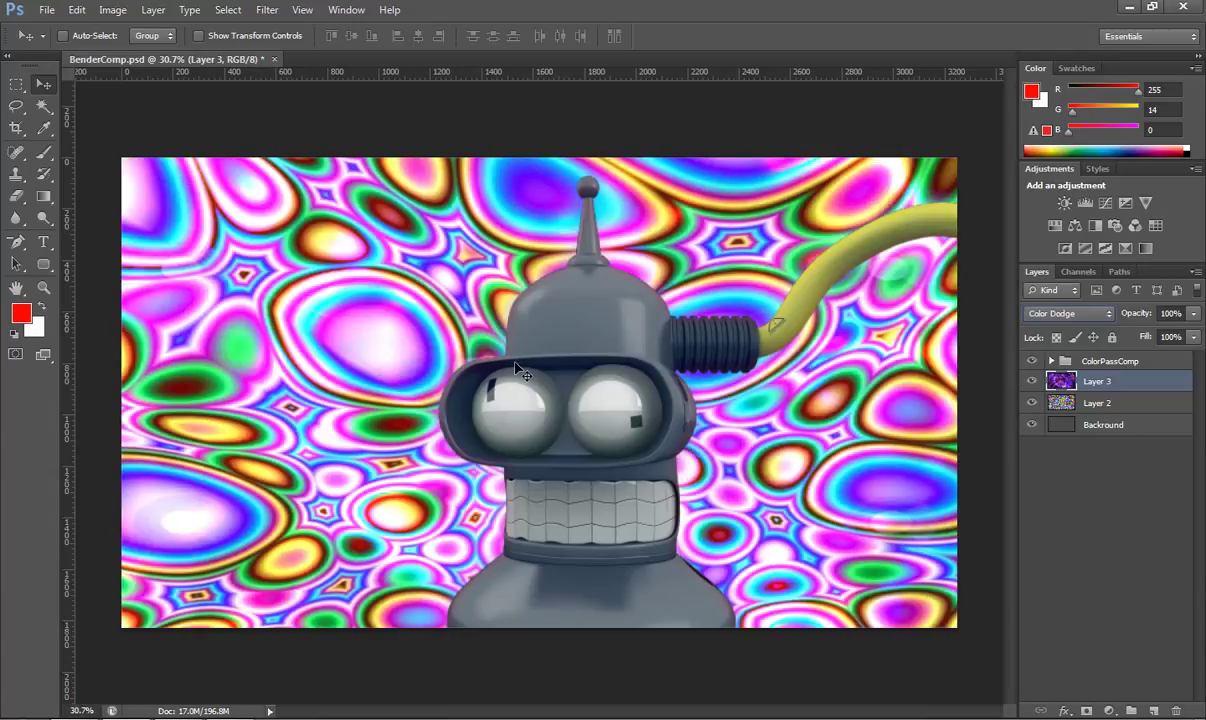
key("shift+minus")
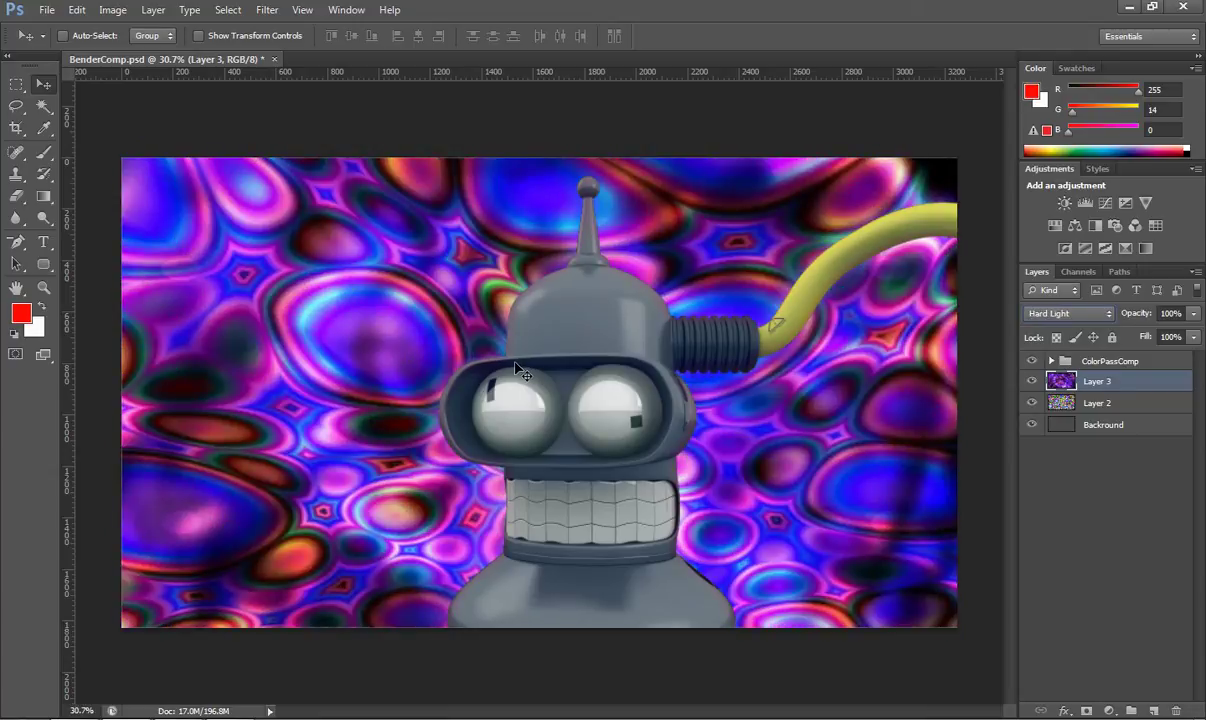
left_click(1193, 337)
left_click_drag(1191, 357, 1167, 365)
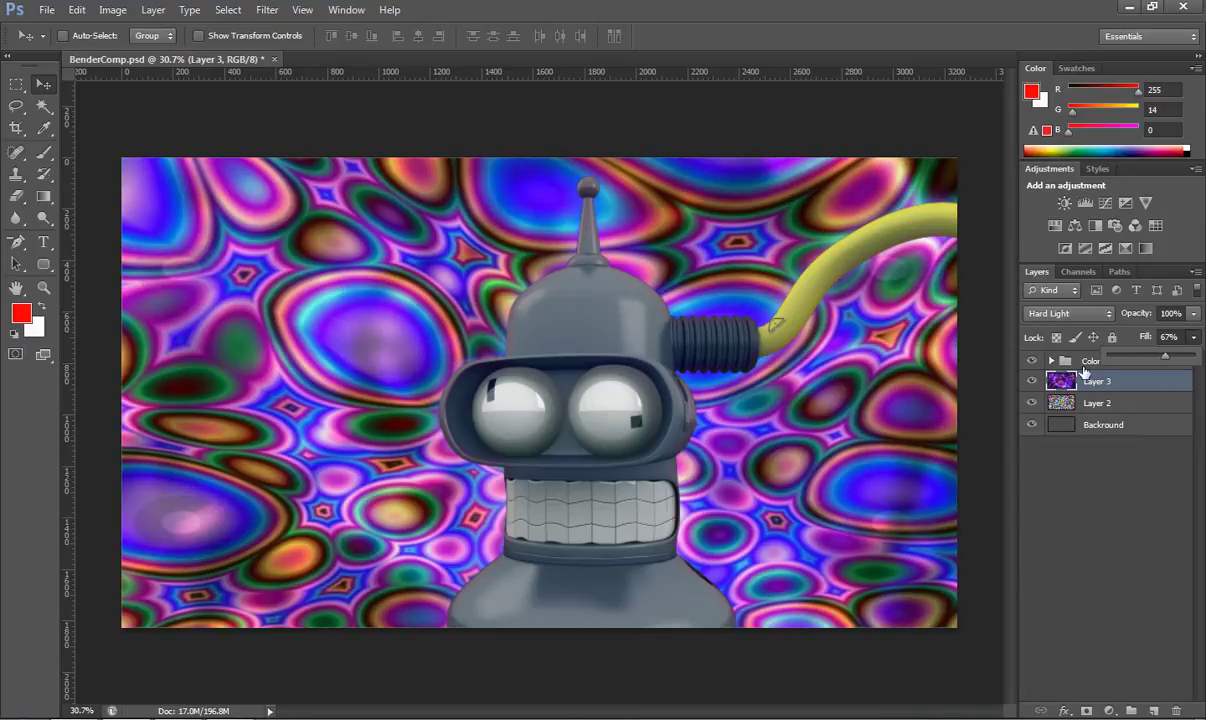
Open the blue binary-code image from the Source art folder and copy it into BenderComp.psd directly above the purple electricity layer
left_click(46, 10)
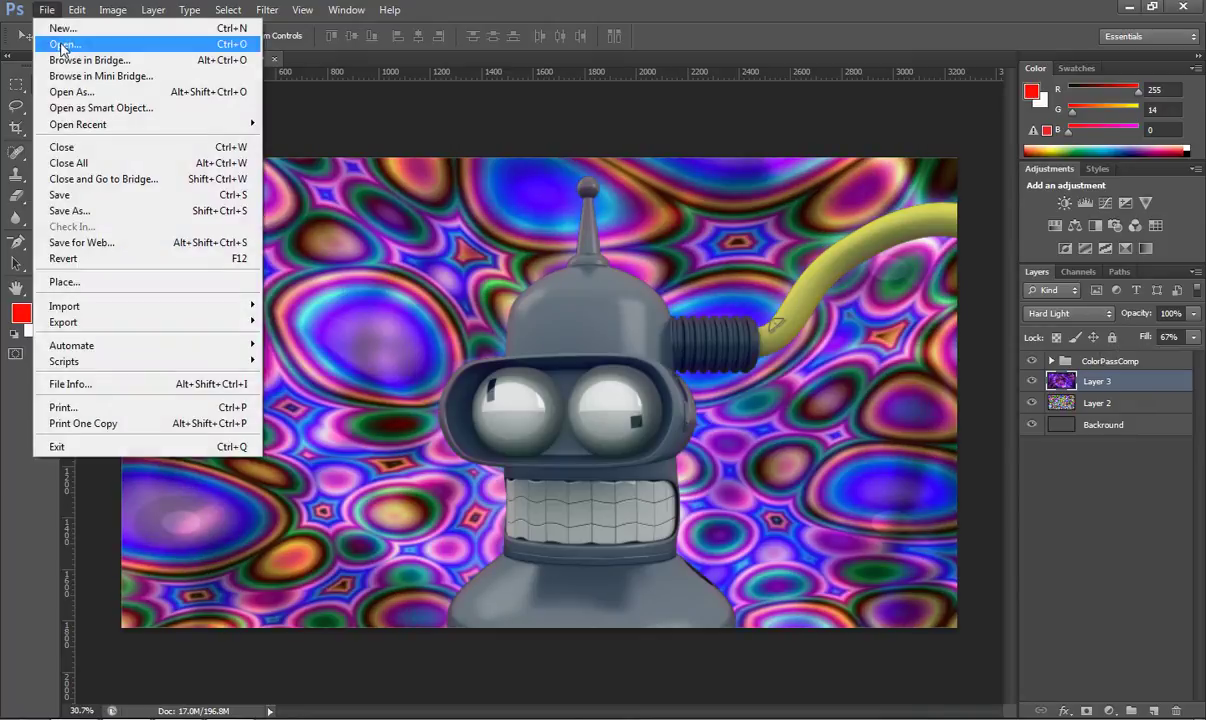
left_click(62, 45)
left_click_drag(818, 190, 819, 285)
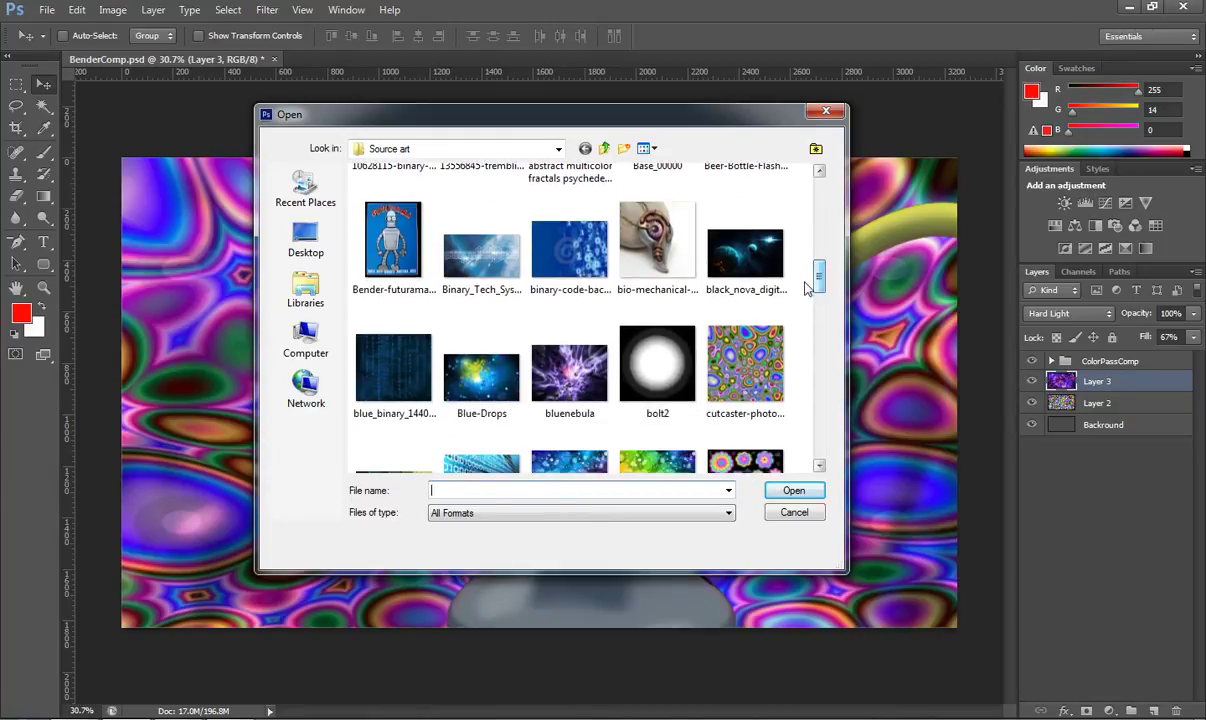
double_click(569, 250)
left_click_drag(322, 87, 556, 188)
left_click_drag(346, 400, 350, 396)
left_click_drag(479, 412, 593, 422)
Scale the binary-code layer to 607.5% width and 631.67% height, covering the canvas from the robot to the right edge
left_click(77, 10)
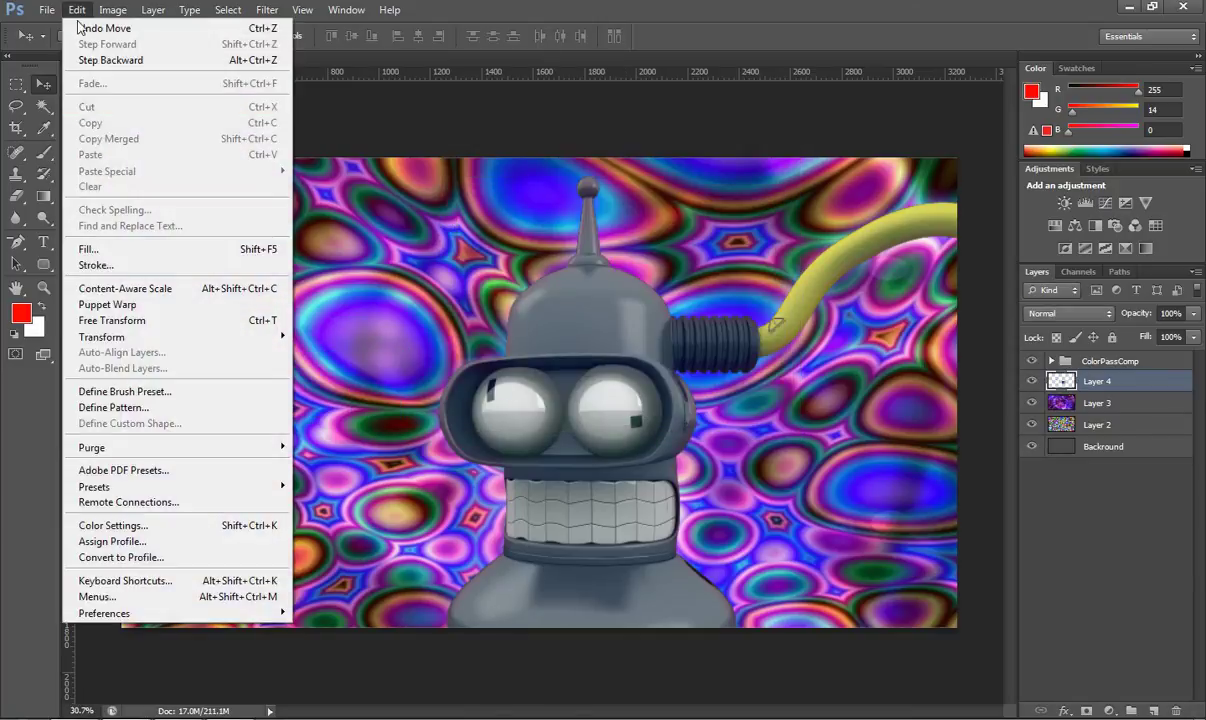
mouse_move(130, 336)
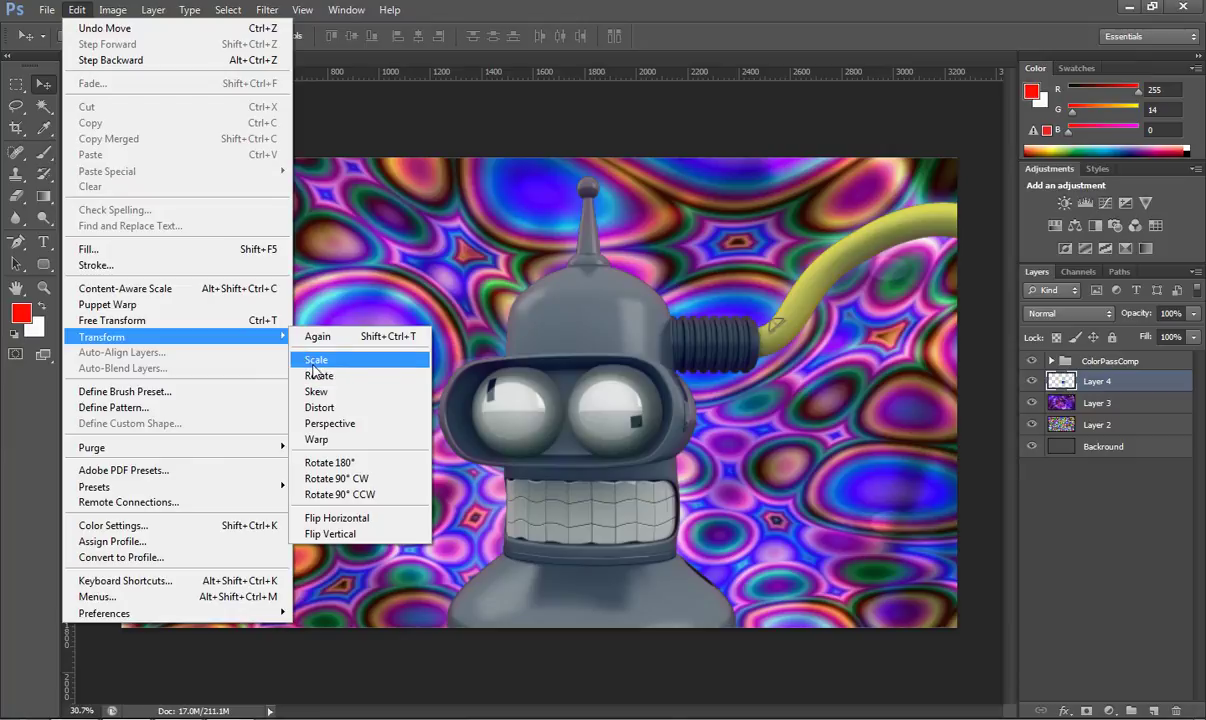
left_click(316, 362)
left_click_drag(659, 402, 919, 207)
left_click_drag(739, 272, 786, 221)
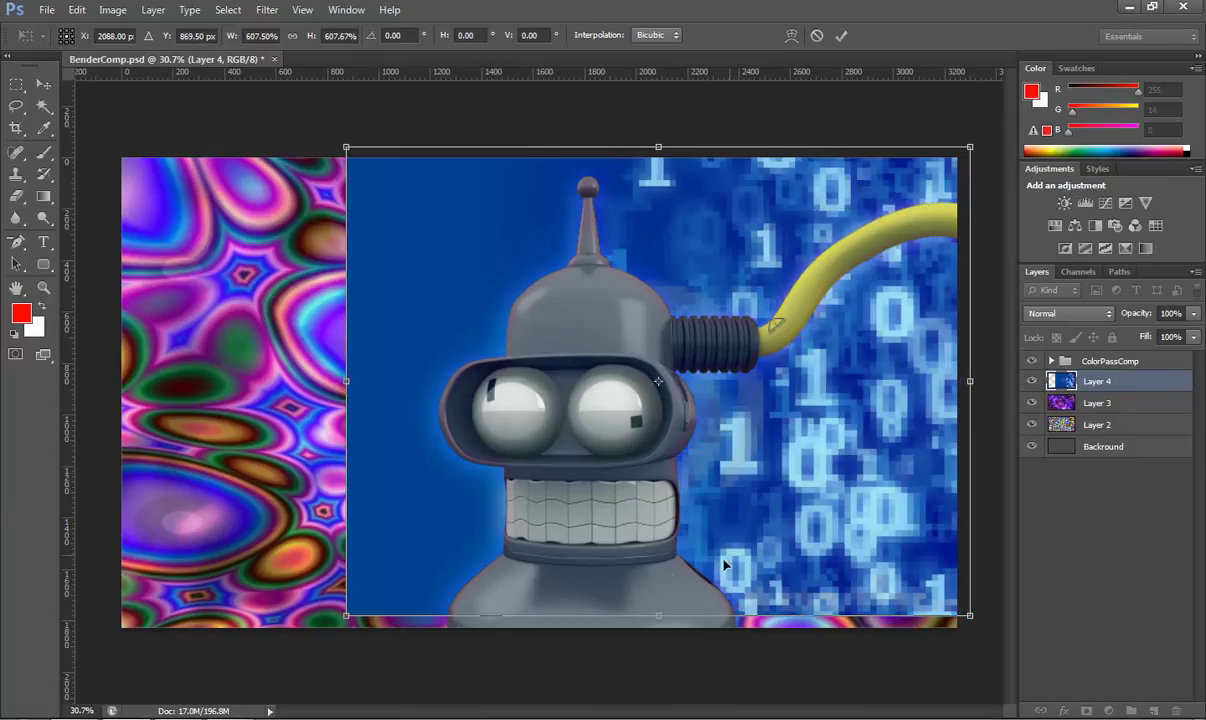
left_click_drag(659, 607, 658, 633)
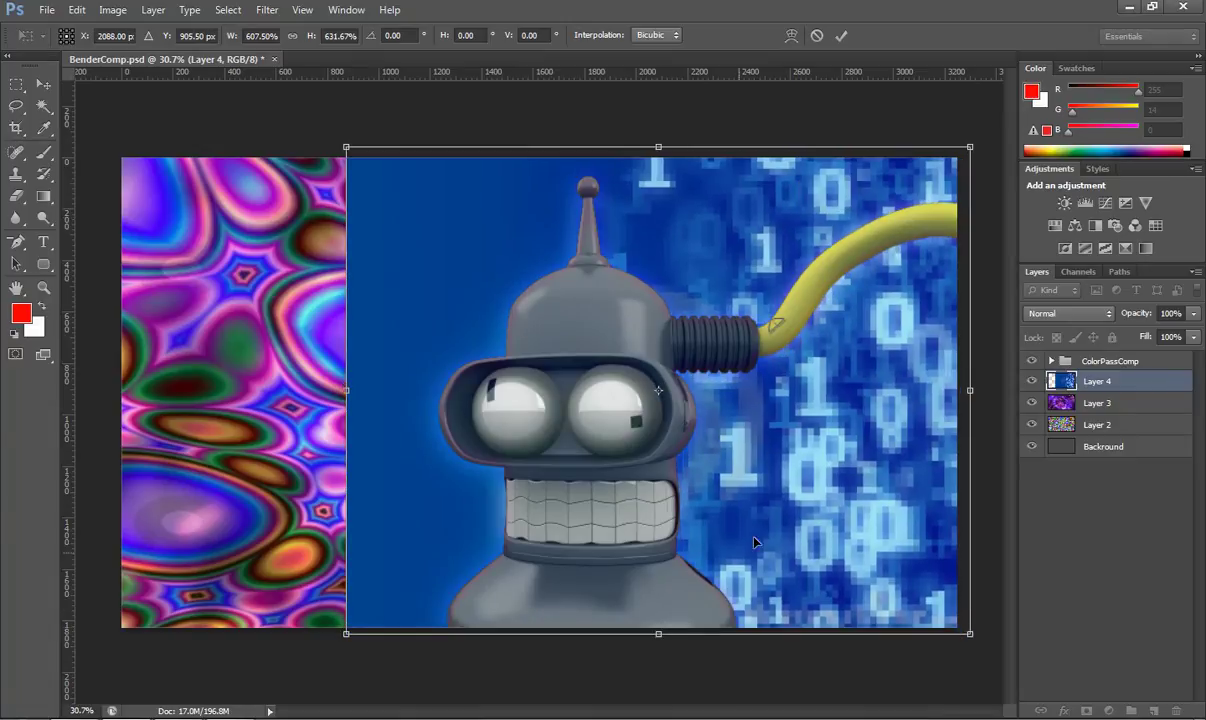
key("Return")
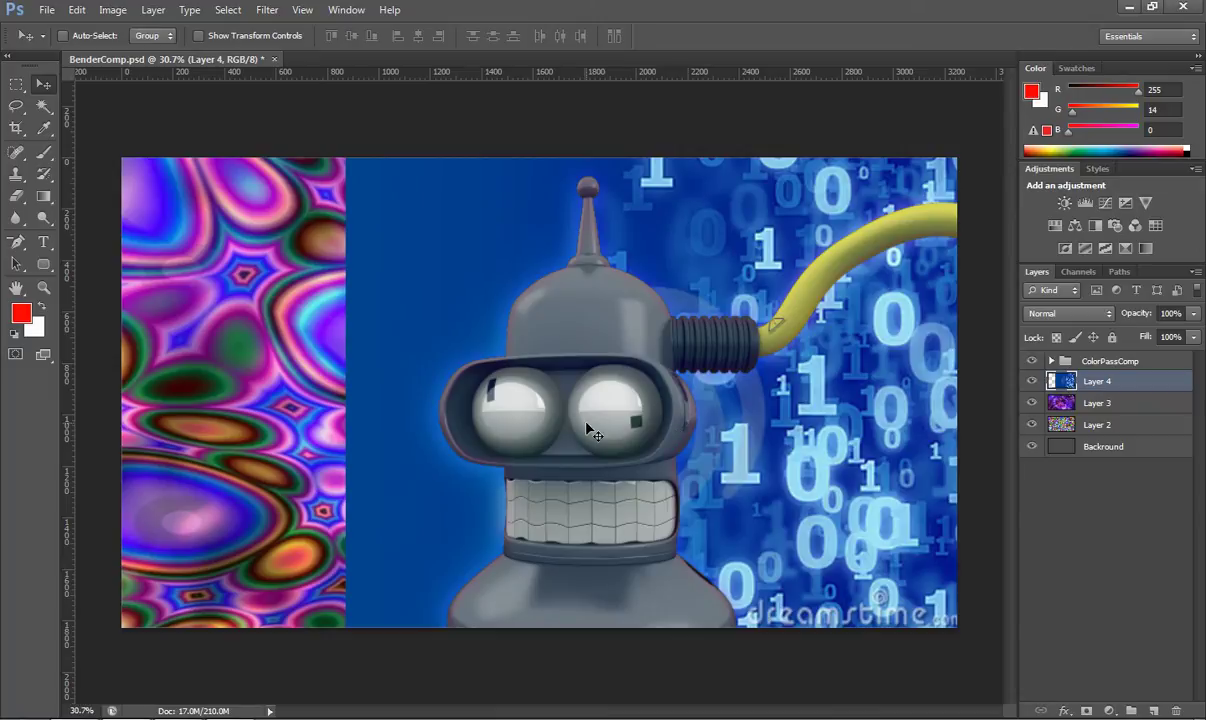
Set the binary-code layer's blend mode to Lighten and erase its plain blue left part with a 200-pixel eraser
left_click(1064, 316)
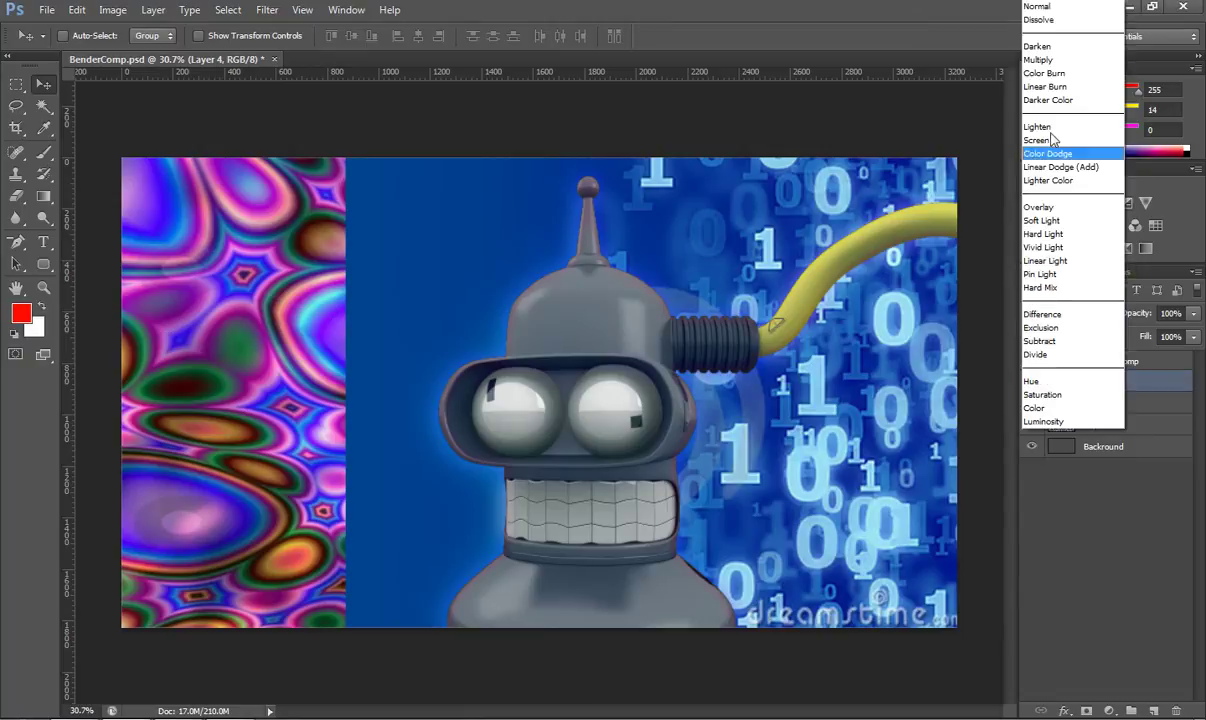
left_click(1045, 45)
key("shift+plus")
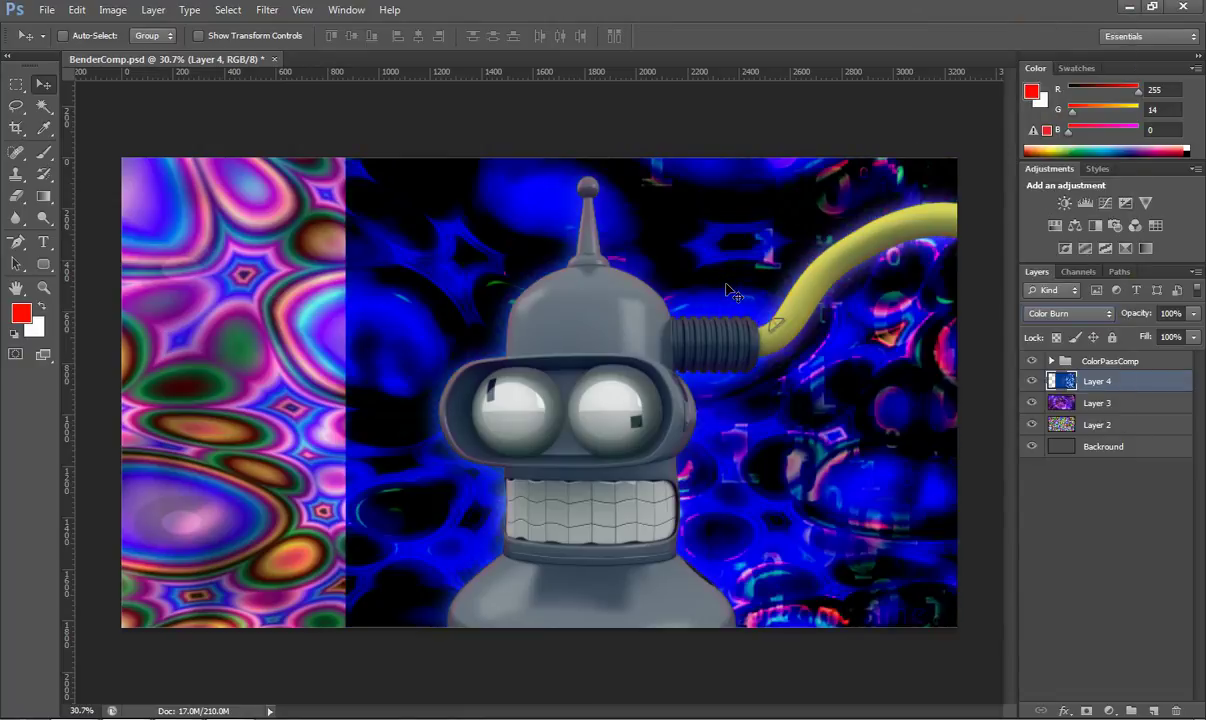
key("shift+plus")
key("shift+plus")
key("shift+plus")
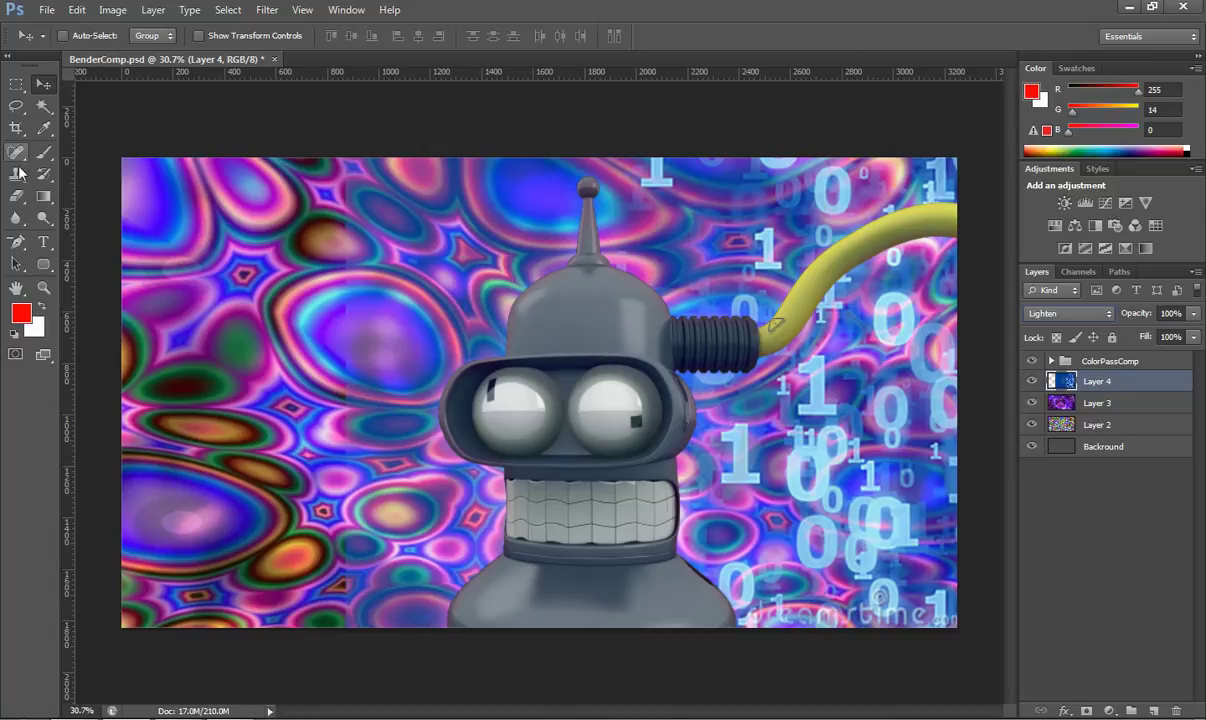
left_click(16, 196)
mouse_move(441, 177)
left_mouse_down()
mouse_move(279, 208)
mouse_move(337, 260)
mouse_move(332, 298)
mouse_move(370, 285)
mouse_move(340, 269)
mouse_move(625, 192)
mouse_move(566, 180)
mouse_move(678, 164)
mouse_move(572, 204)
mouse_move(617, 181)
mouse_move(620, 219)
mouse_move(294, 423)
mouse_move(387, 395)
mouse_move(328, 472)
mouse_move(319, 513)
mouse_move(355, 556)
mouse_move(351, 608)
mouse_move(389, 640)
mouse_move(468, 640)
left_mouse_up()
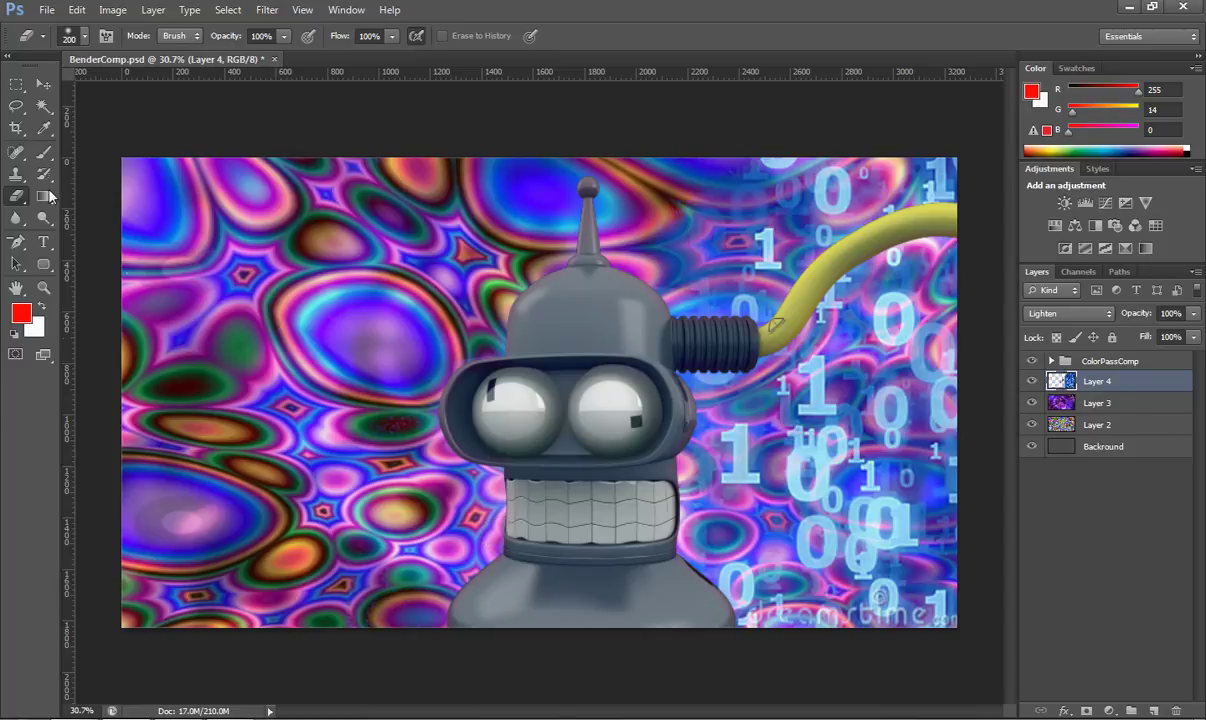
Duplicate the binary-code layer and place the copy over the left side of the canvas
left_click(43, 84)
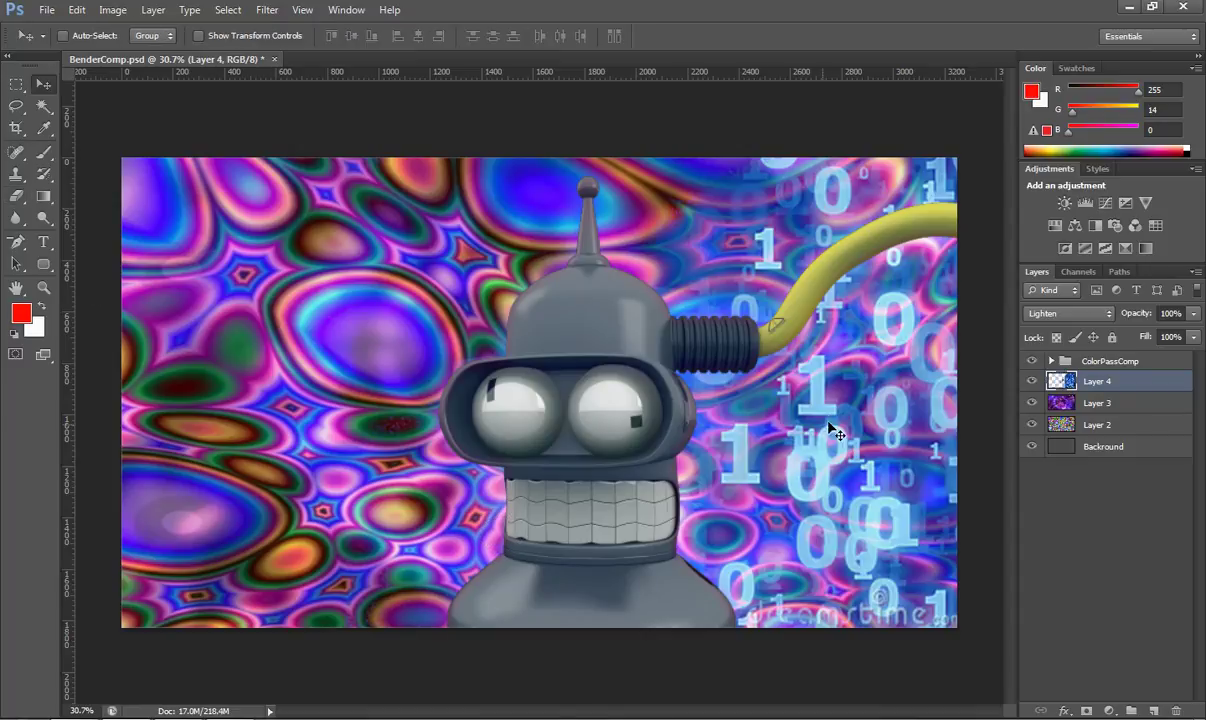
left_click_drag(819, 390, 393, 390)
key("ctrl+j")
Flip the copied binary-code layer horizontally and align it along the canvas's left side, mirroring the digits on the right
left_click(114, 11)
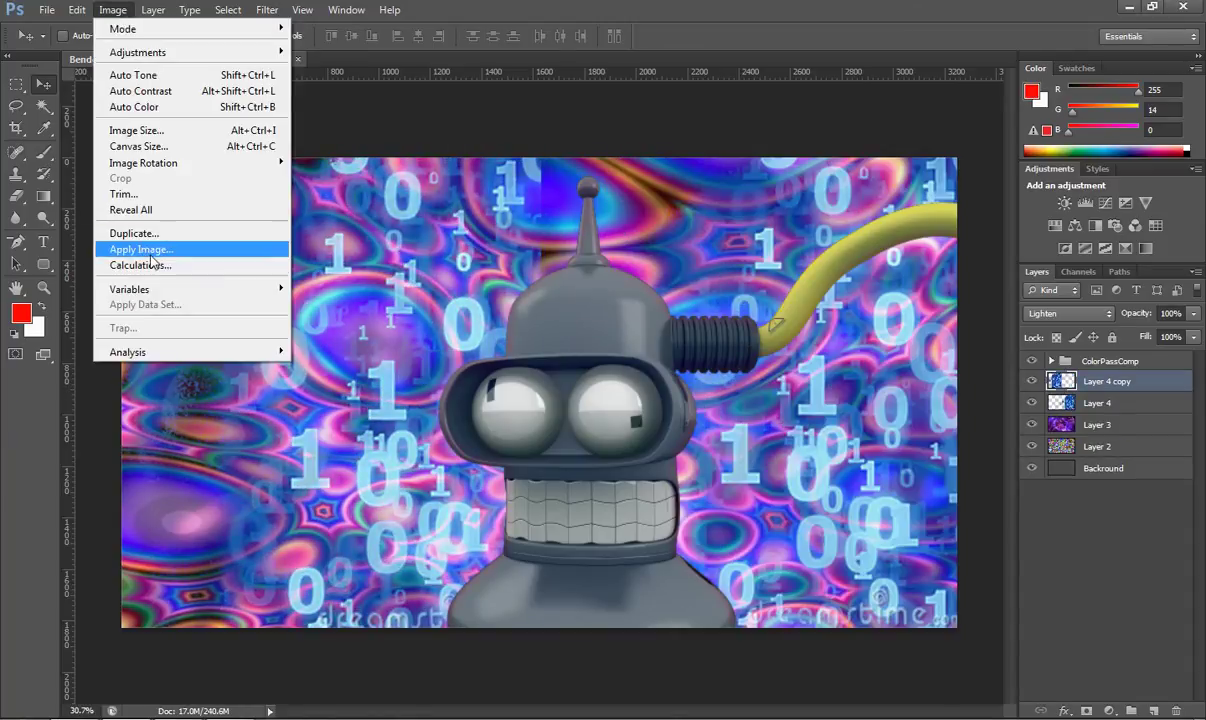
left_click(77, 10)
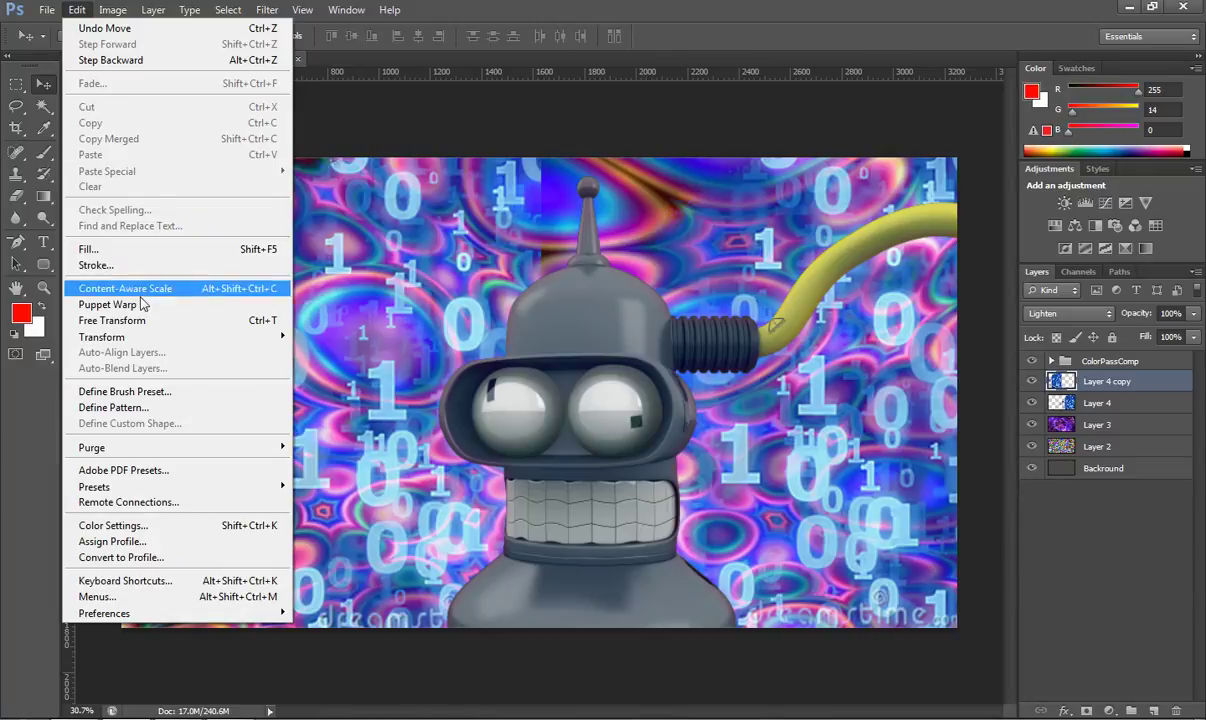
mouse_move(180, 337)
left_click(336, 517)
left_click_drag(247, 415, 410, 393)
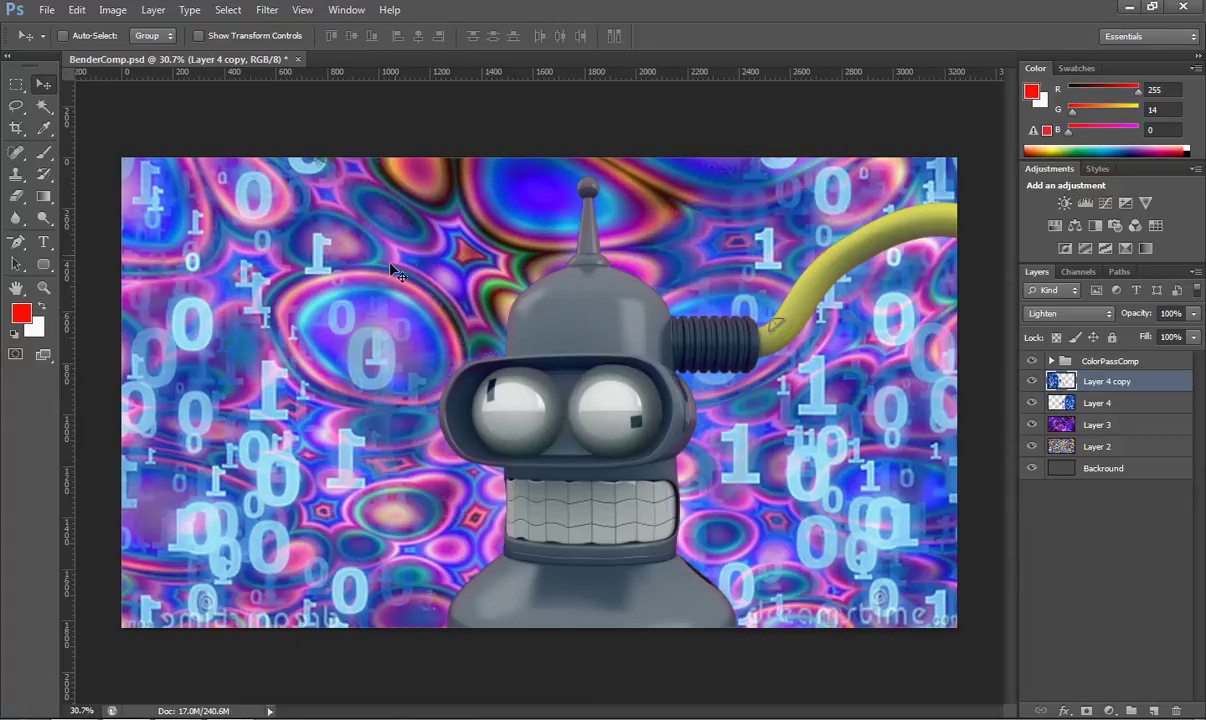
left_click_drag(316, 357, 560, 364)
key("ctrl+z")
Merge the two binary-code layers into a single layer
left_click(16, 196)
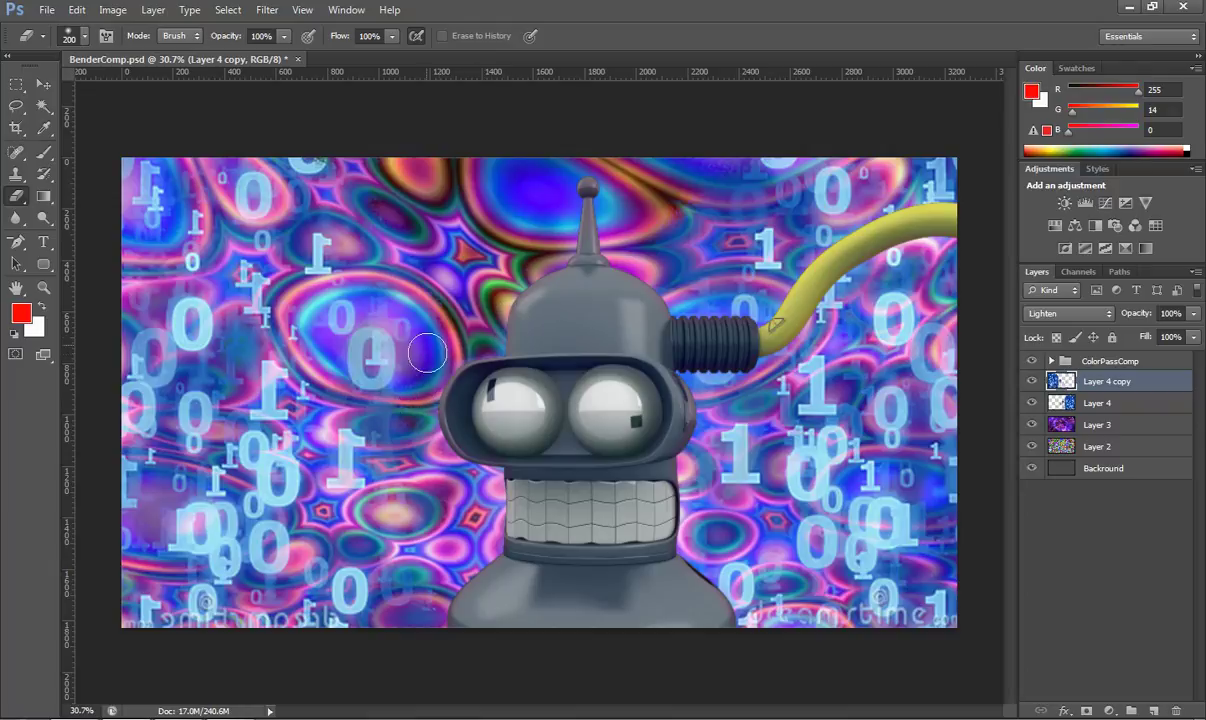
scroll(465, 428, "down", 3)
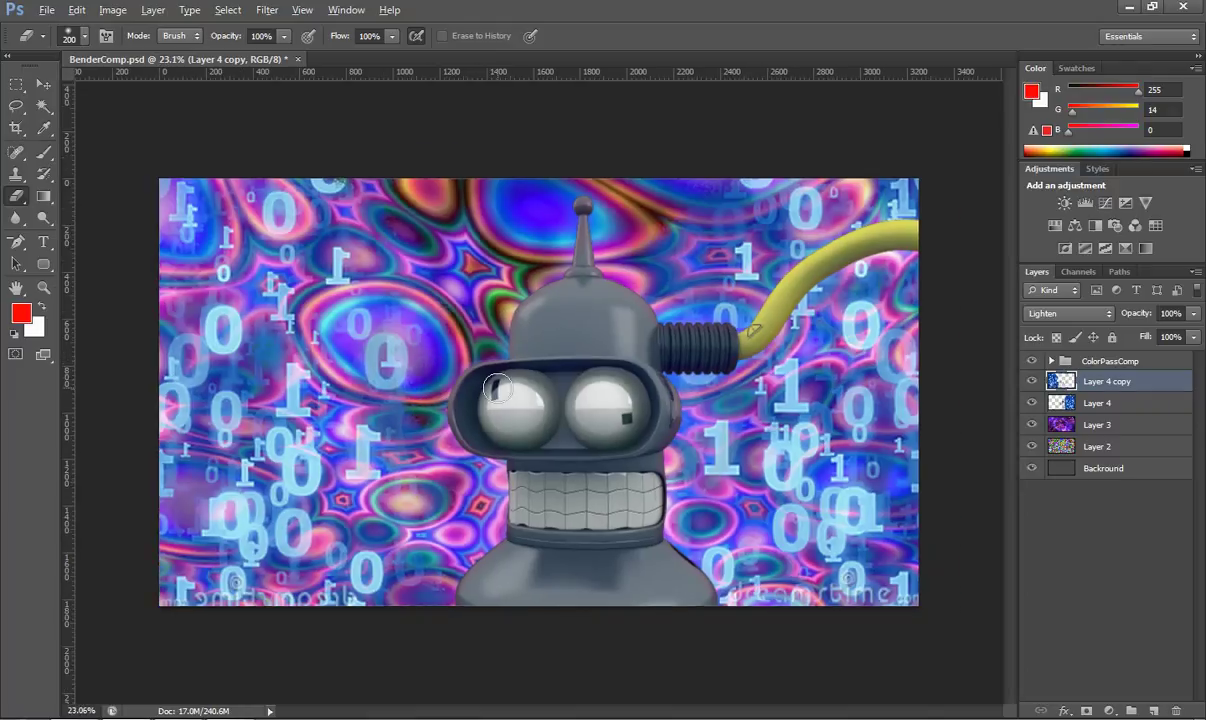
scroll(490, 427, "up", 4)
scroll(510, 427, "down", 1)
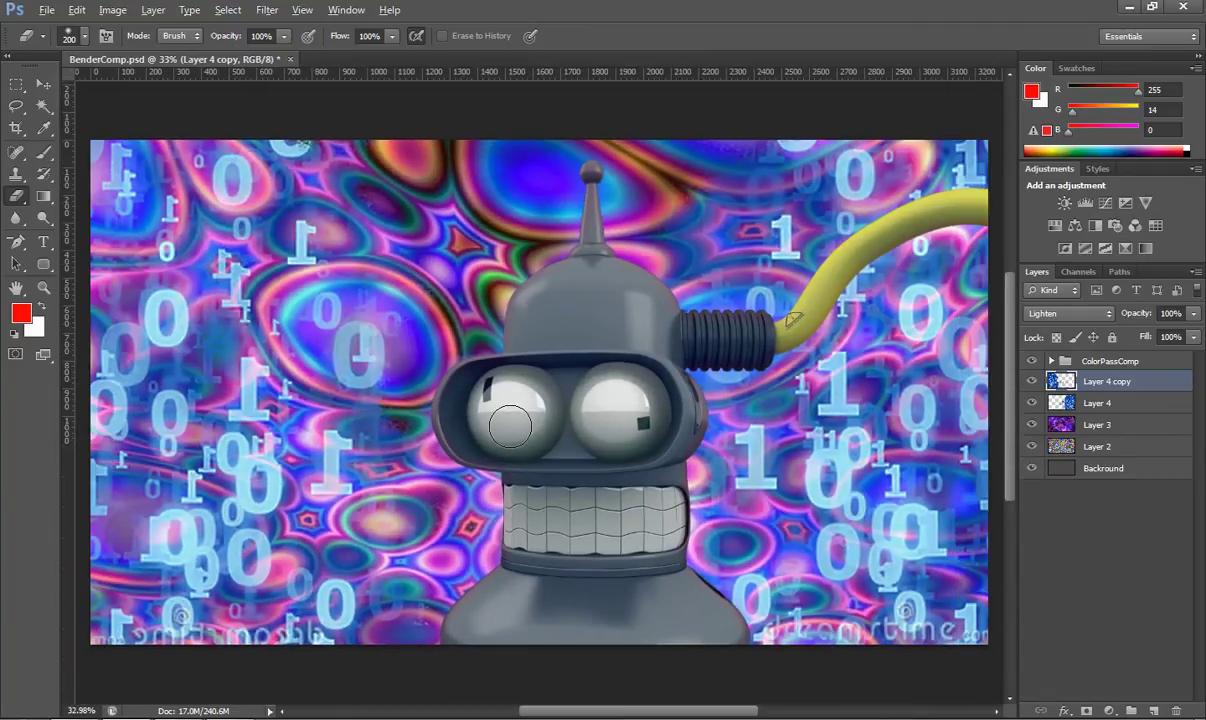
left_click(1078, 401, "shift")
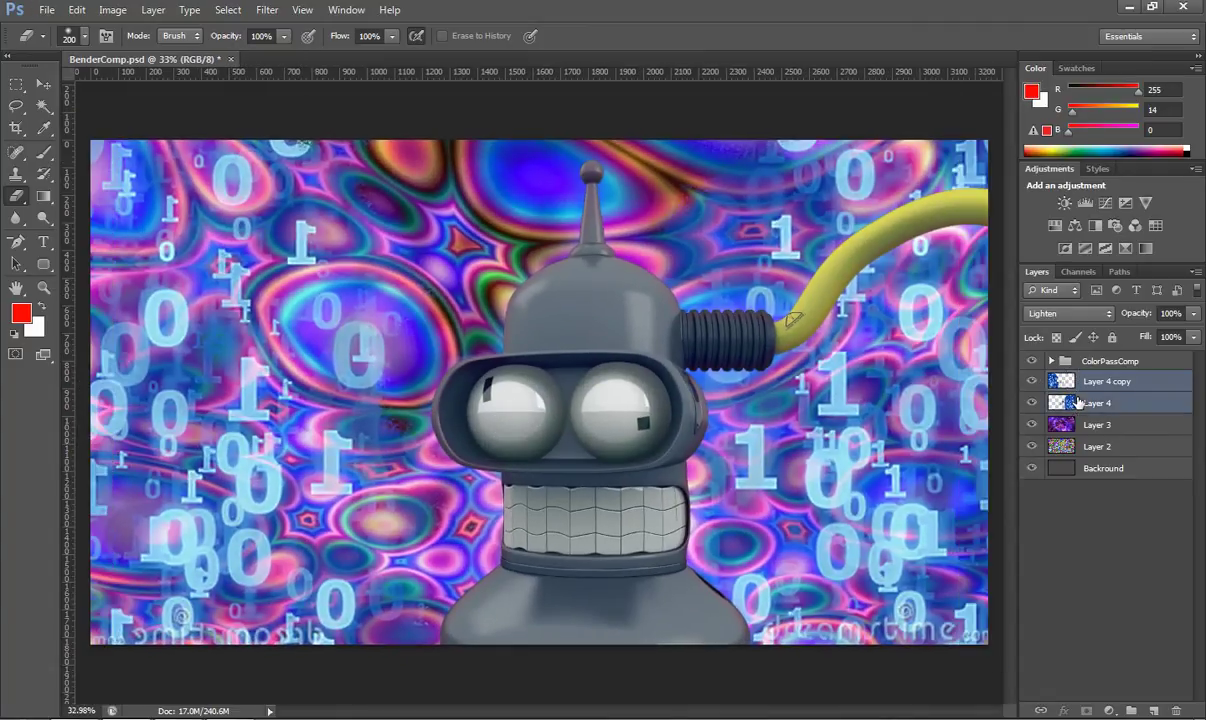
key("ctrl+e")
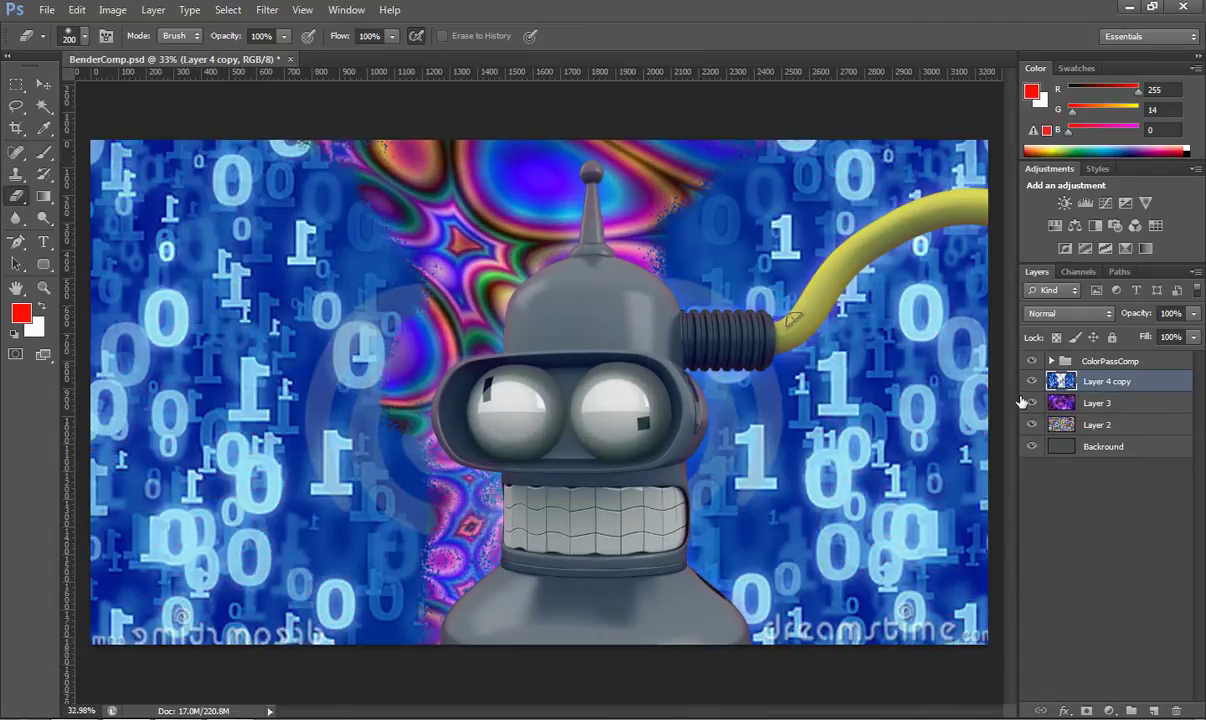
Try several blend modes on the merged binary-code layer, from Linear Burn through Color Dodge
left_click(1066, 314)
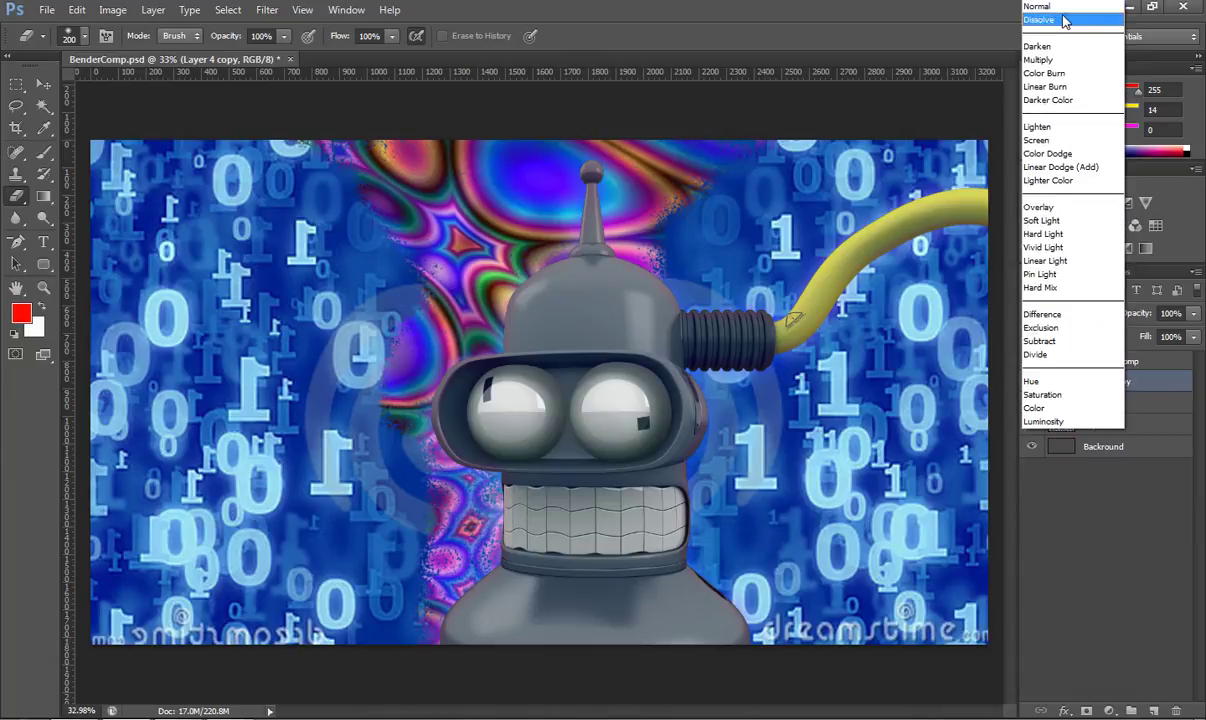
left_click(988, 34)
key("Down")
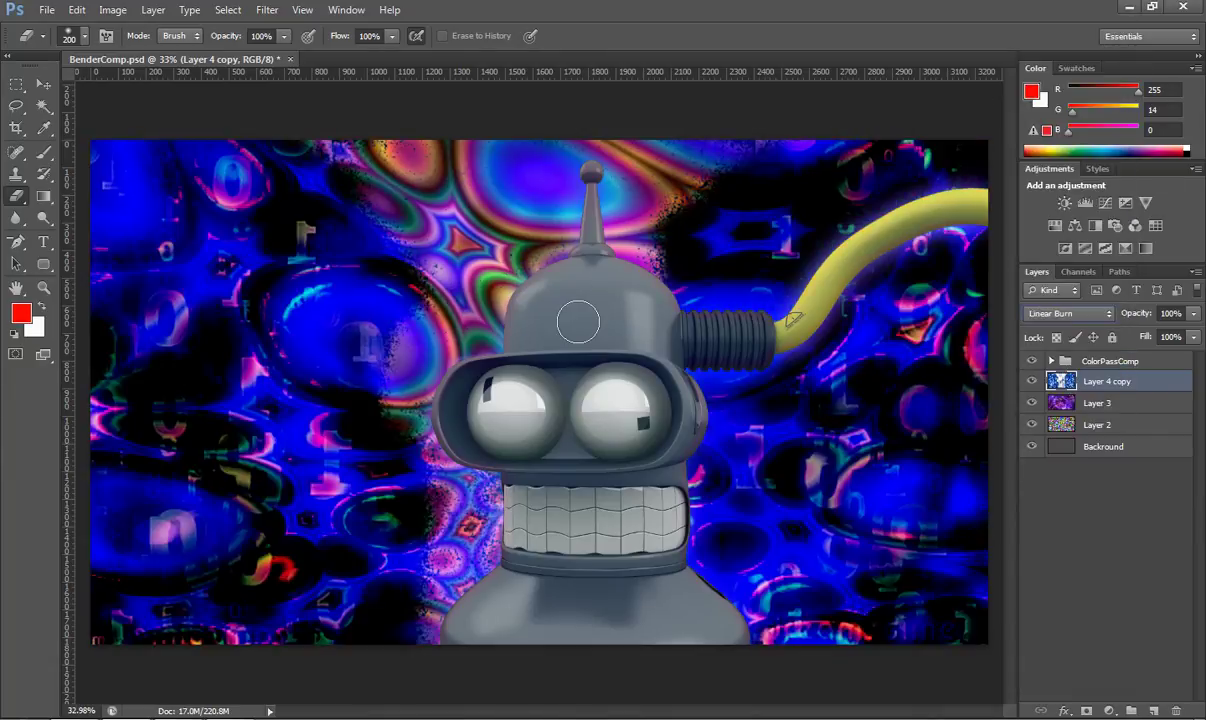
key("Down")
key("Down")
key("Down")
key("Down")
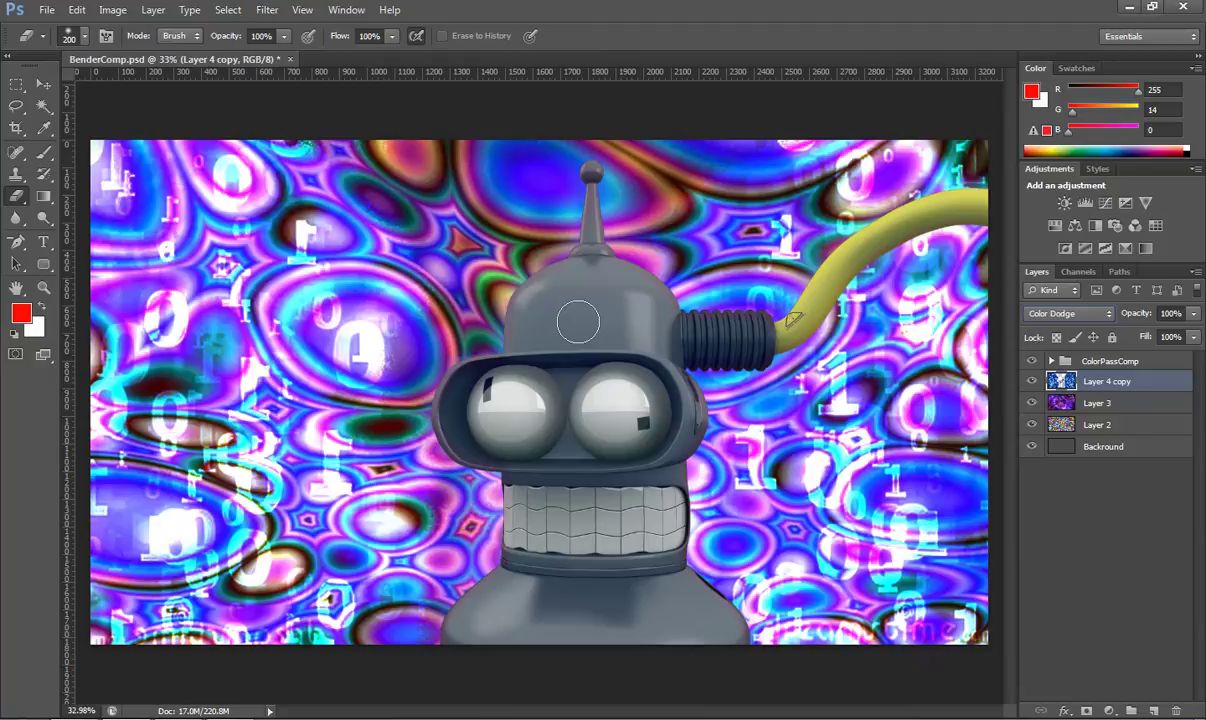
Hide the purple electricity layer and the pebbles layer
left_click(1033, 403)
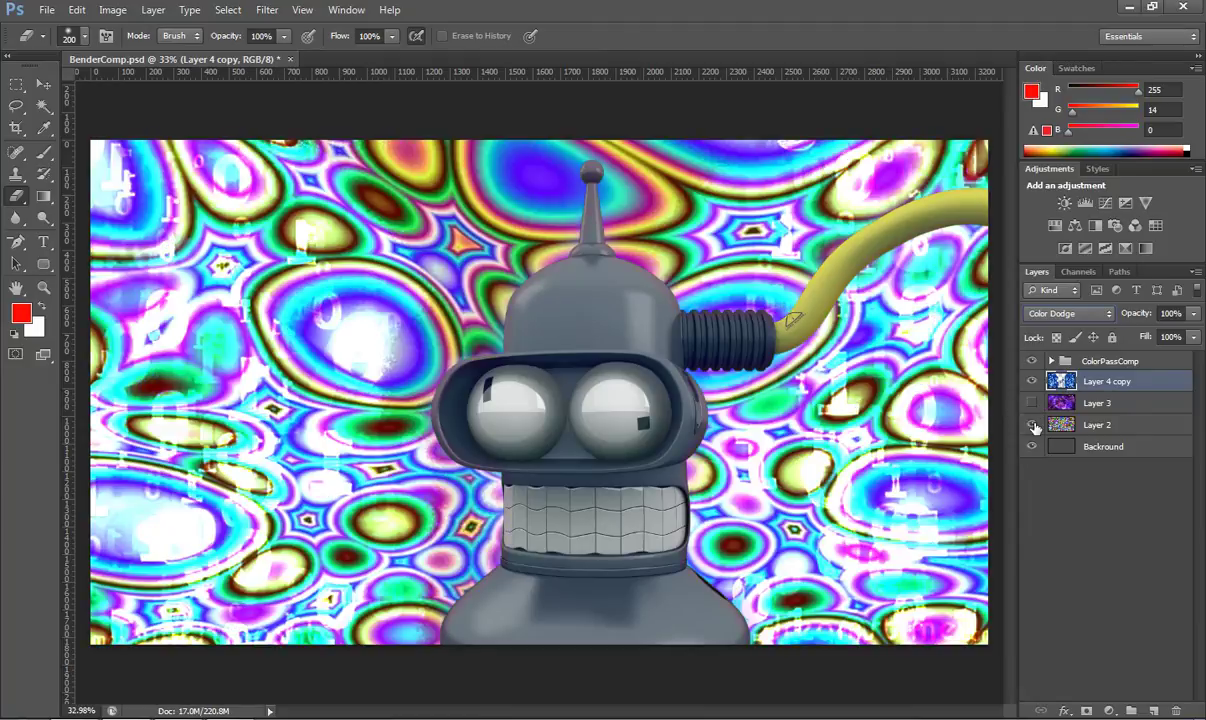
left_click(1033, 425)
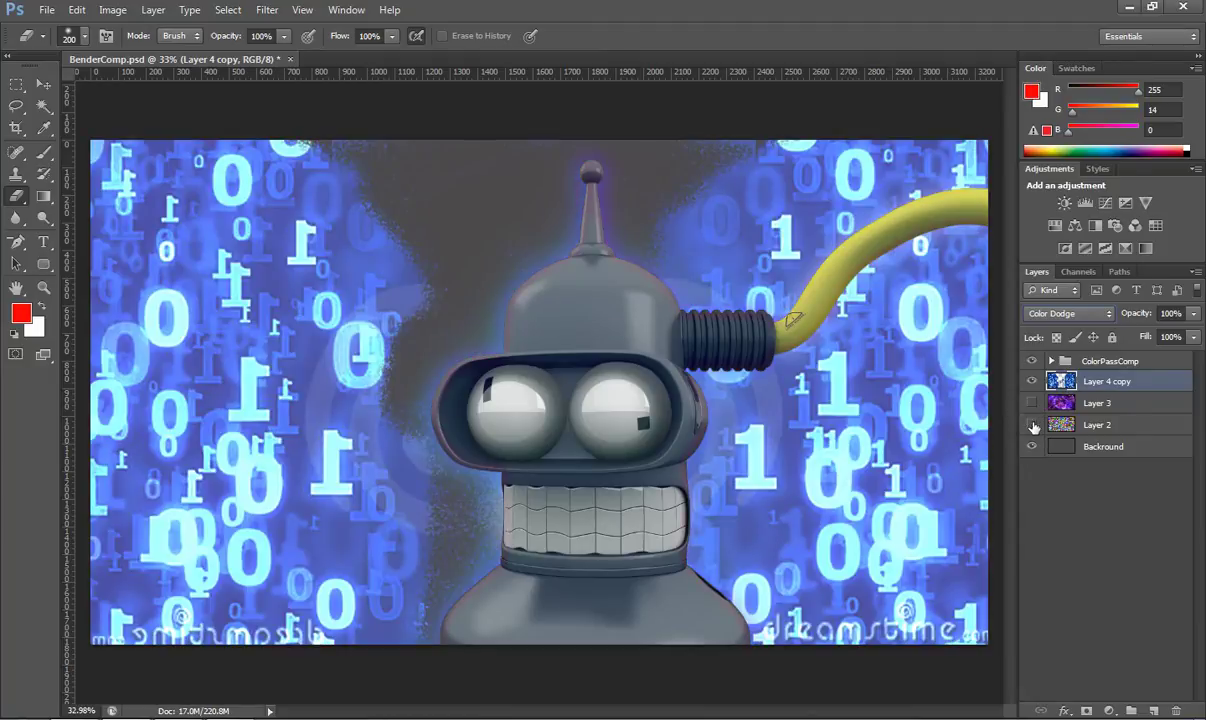
Set the merged binary-code layer's blend mode to Normal and erase its ragged inner edges around the robot's head
left_click(1064, 320)
left_click(985, 8)
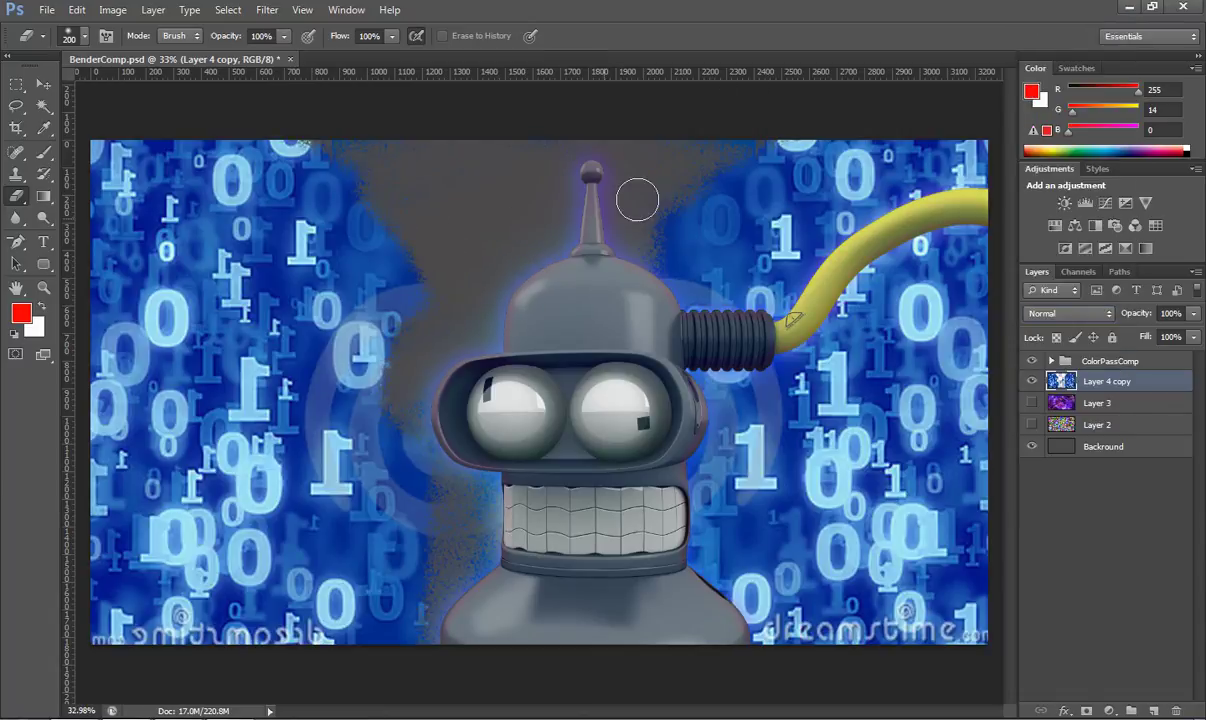
left_click_drag(681, 148, 597, 140)
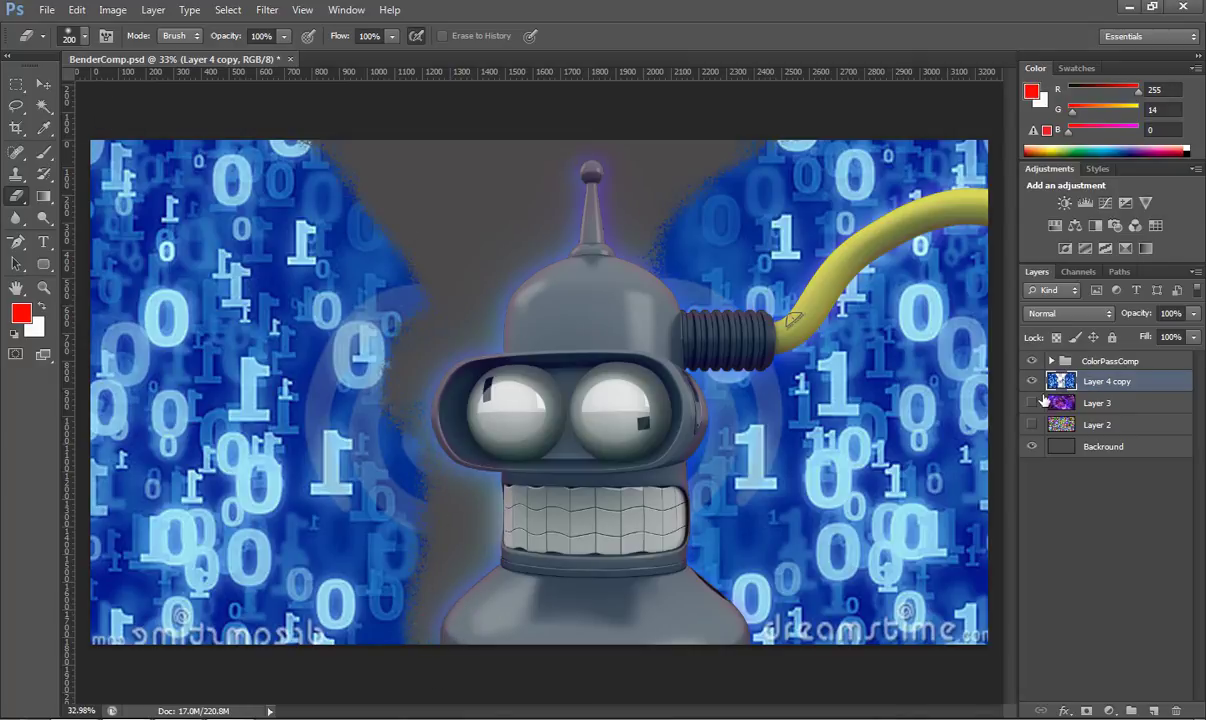
Open lyoko_binary_wallpaper_by_memoire_blanche-d5fchpo.png, copy it into BenderComp.psd above the merged binary-code layer, and close the source image
left_click(47, 10)
left_click(60, 43)
left_click_drag(820, 205, 806, 378)
double_click(745, 285)
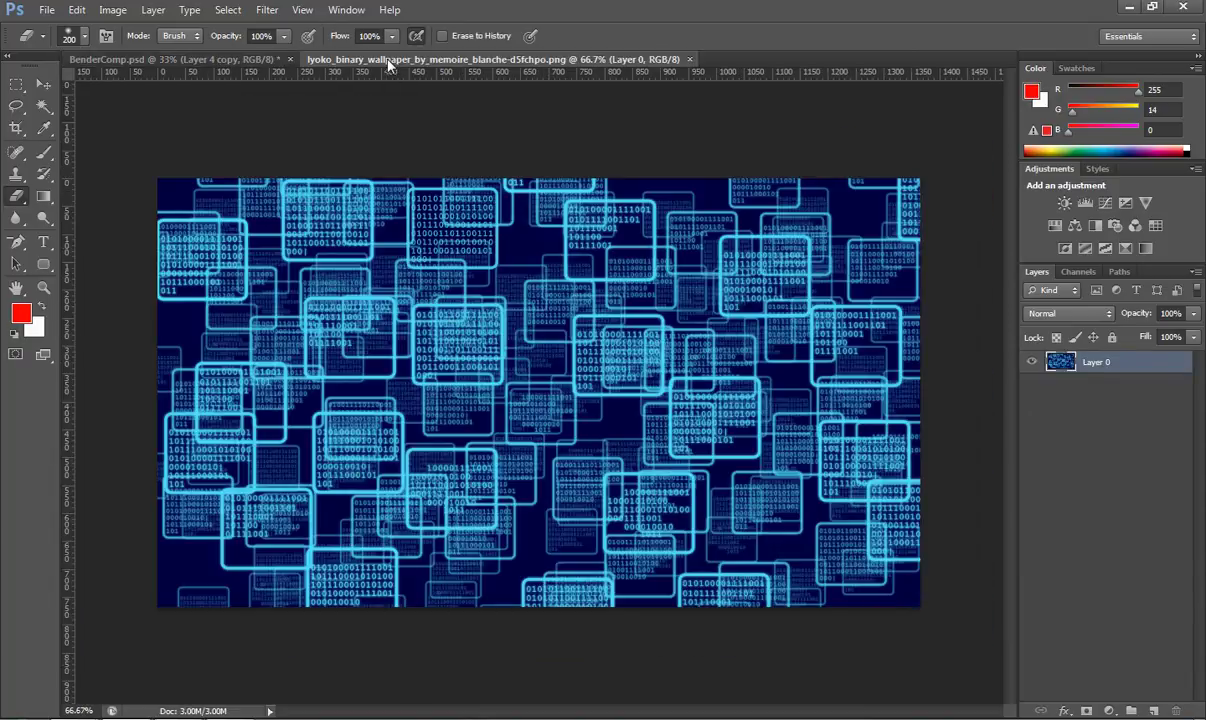
left_click_drag(390, 63, 229, 113)
key("v")
left_click_drag(560, 252, 366, 286)
left_click(1161, 106)
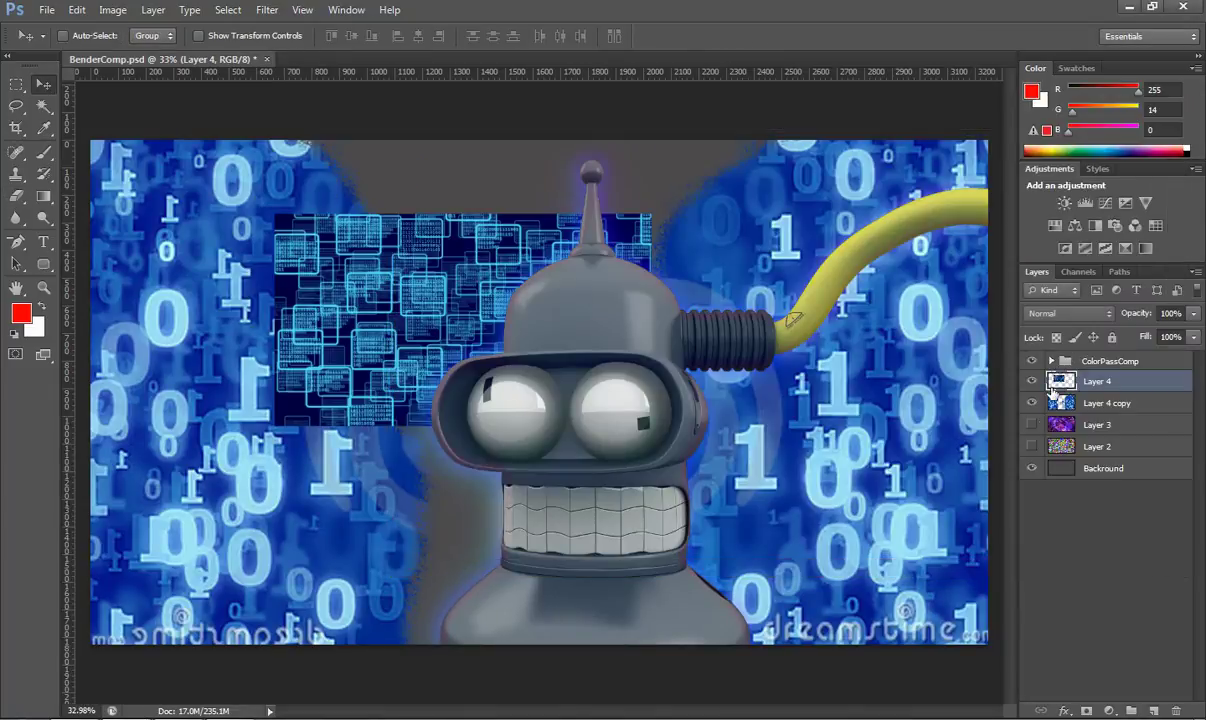
Move the circuit-style binary layer beneath the merged binary-code layer and reposition it behind the robot's head
left_click_drag(410, 340, 517, 353)
key("ctrl+minus")
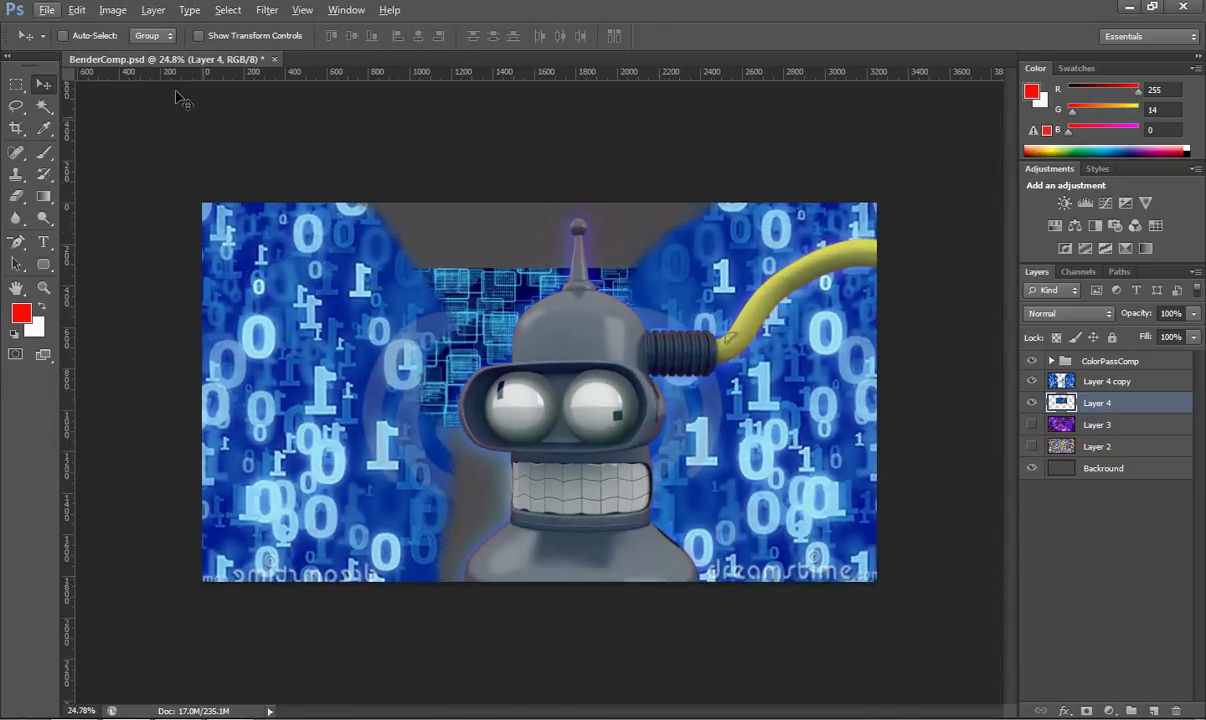
left_click_drag(489, 268, 508, 358)
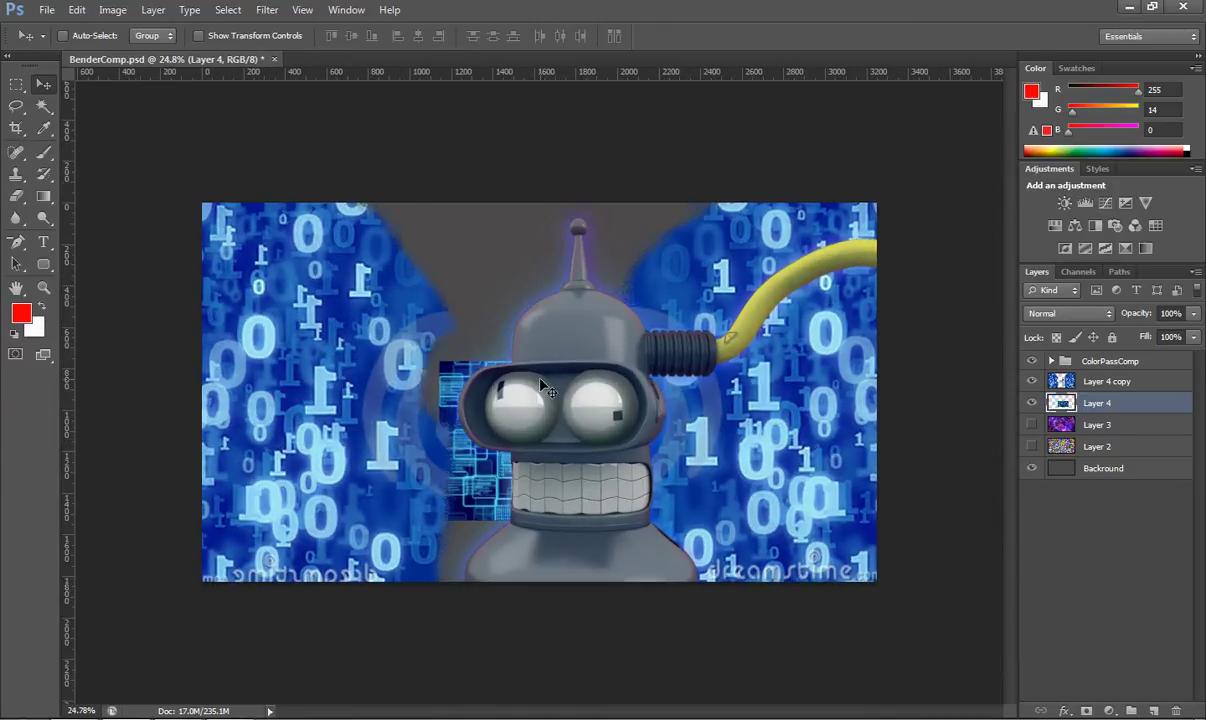
Scale the circuit-style binary layer out to all four edges so that it fills the whole canvas
key("ctrl+t")
left_click_drag(582, 360, 582, 203)
left_click_drag(453, 363, 205, 358)
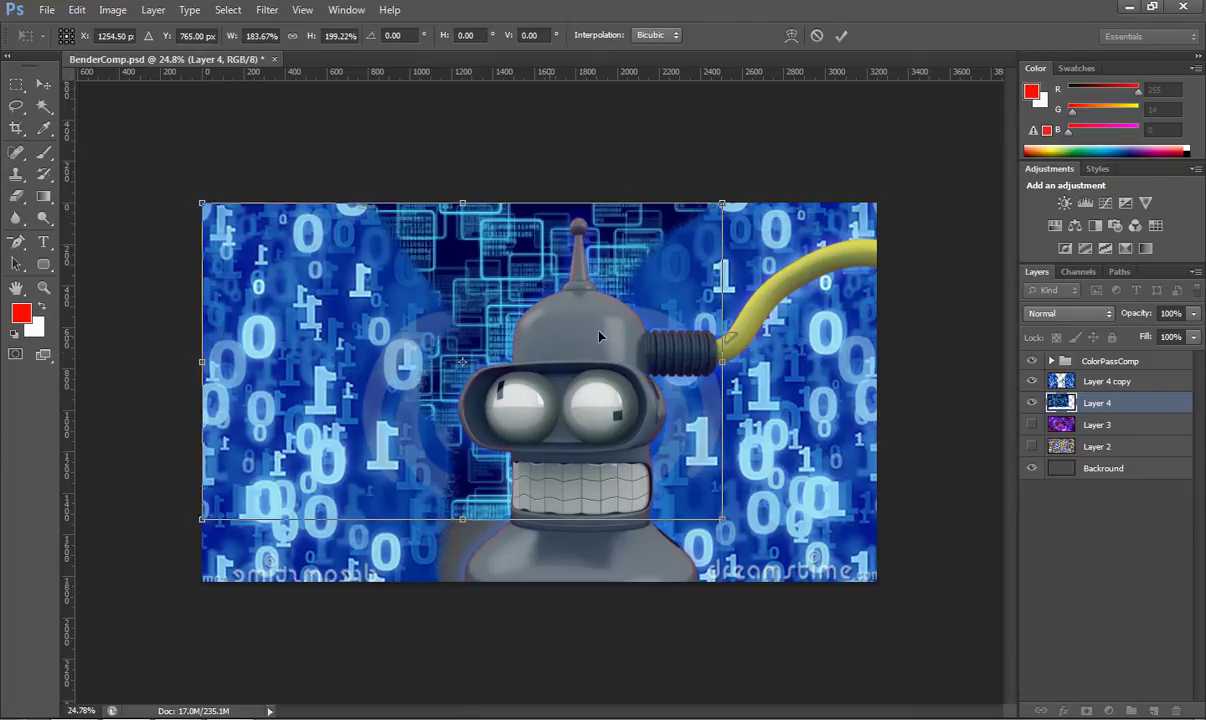
left_click_drag(720, 360, 876, 360)
left_click_drag(540, 518, 540, 580)
key("Return")
Apply a Gaussian Blur with a 7.2-pixel radius to the circuit-style binary layer
scroll(465, 460, "up", 3)
key("alt")
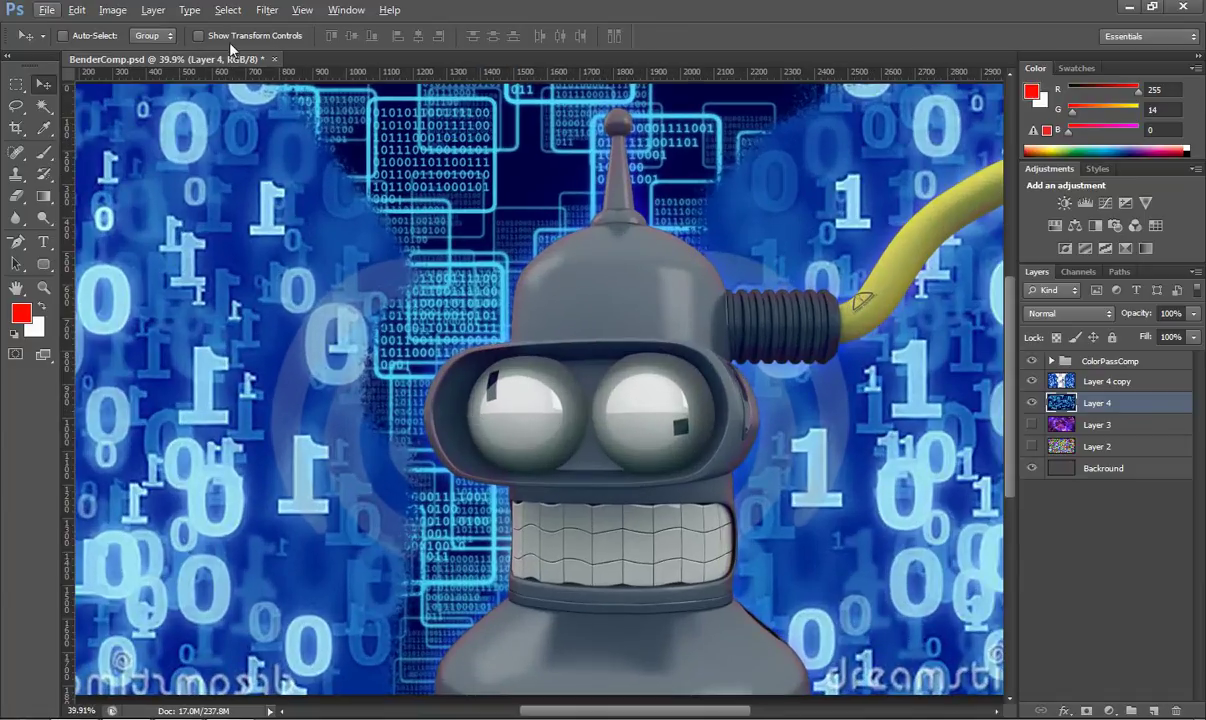
left_click(267, 10)
mouse_move(310, 180)
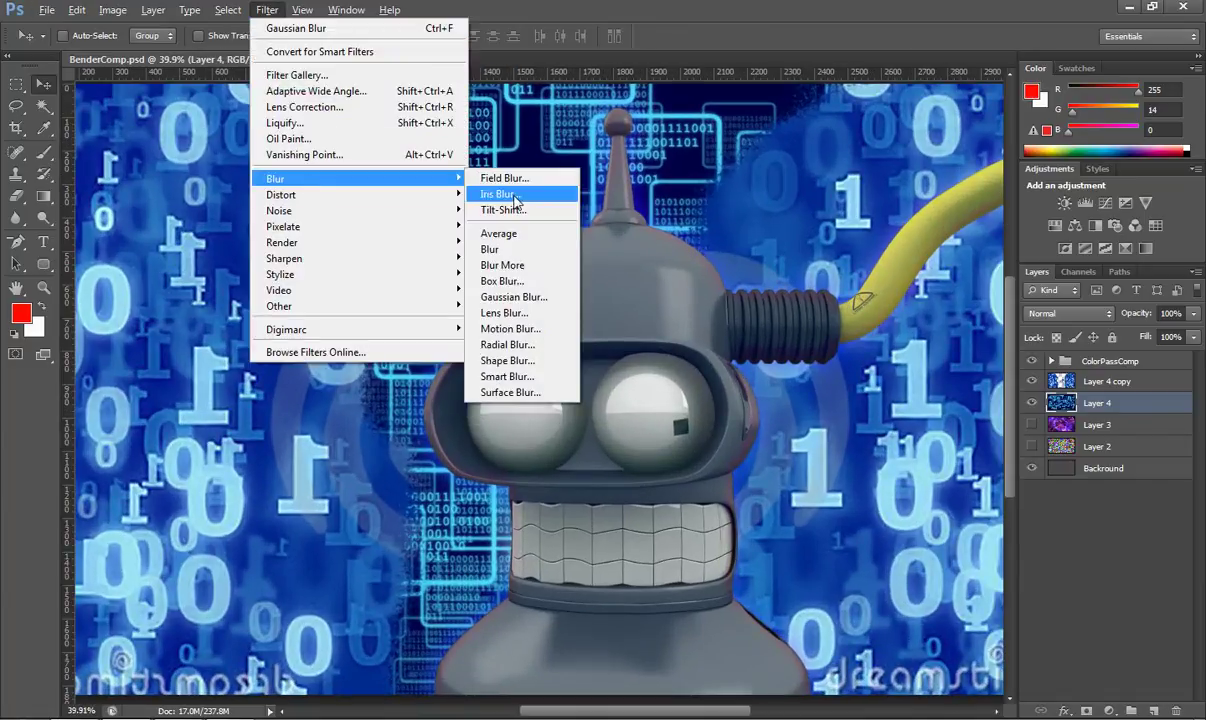
left_click(510, 297)
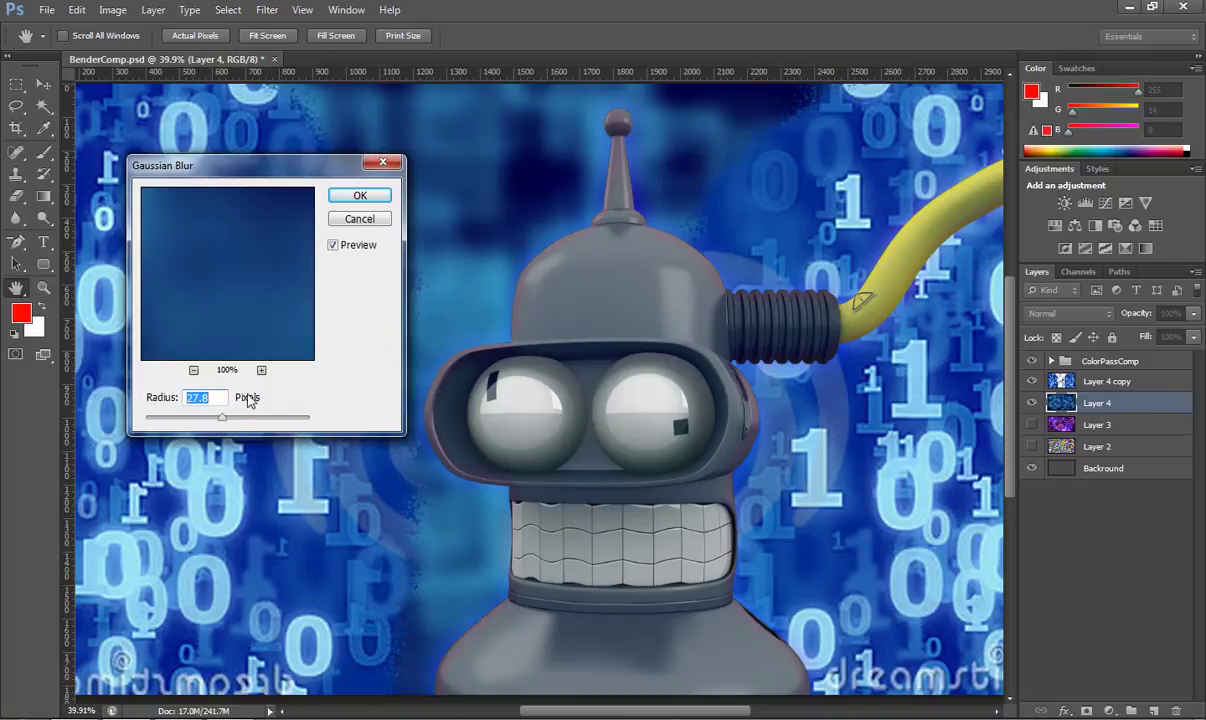
left_click_drag(222, 422, 200, 422)
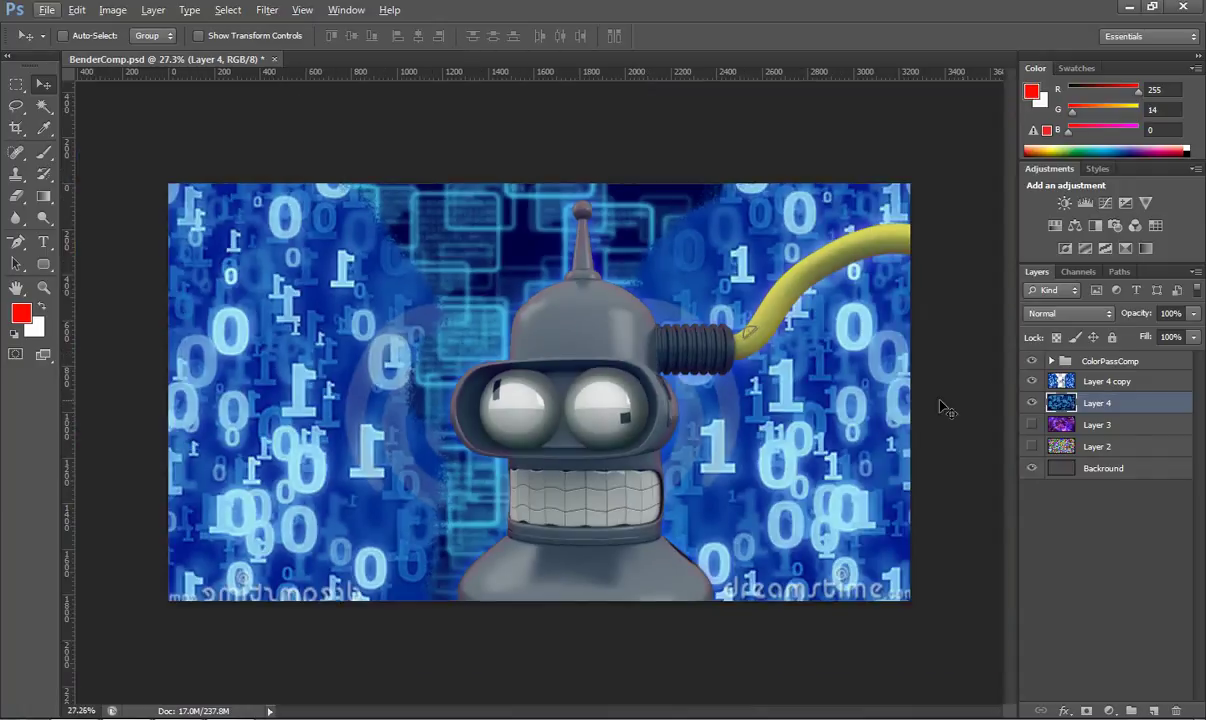
Set the blend mode of the merged binary-code layer (Layer 4 copy) to Screen
left_click(1058, 383)
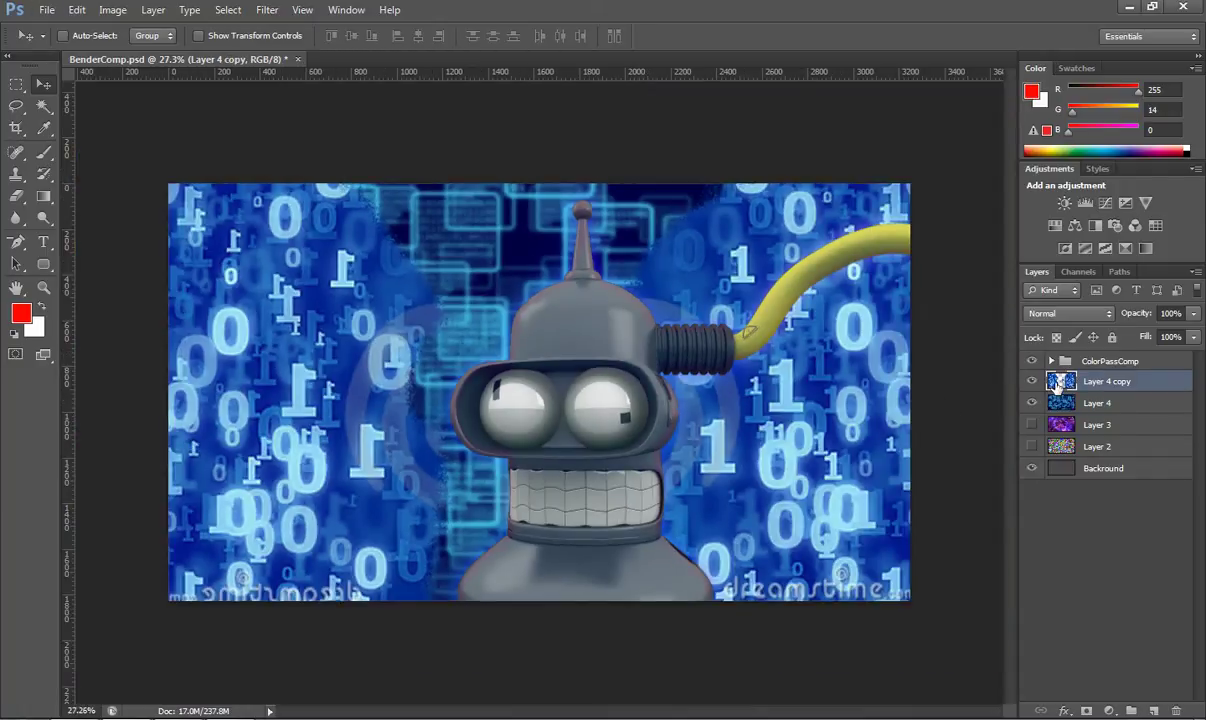
left_click(1062, 313)
left_click(1005, 44)
key("shift+plus")
key("shift+plus")
key("shift+plus")
key("shift+plus")
key("shift+plus")
key("shift+plus")
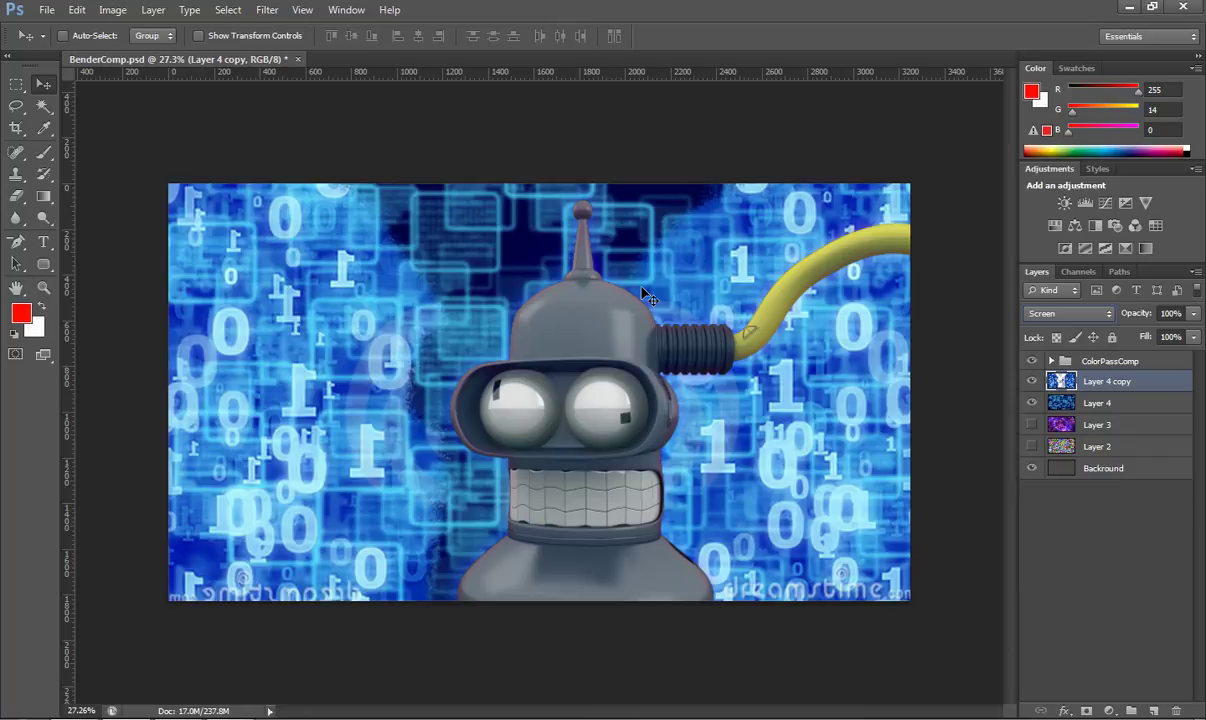
Apply a Gaussian Blur with a 10.0-pixel radius to the merged binary-code layer
key("ctrl+plus")
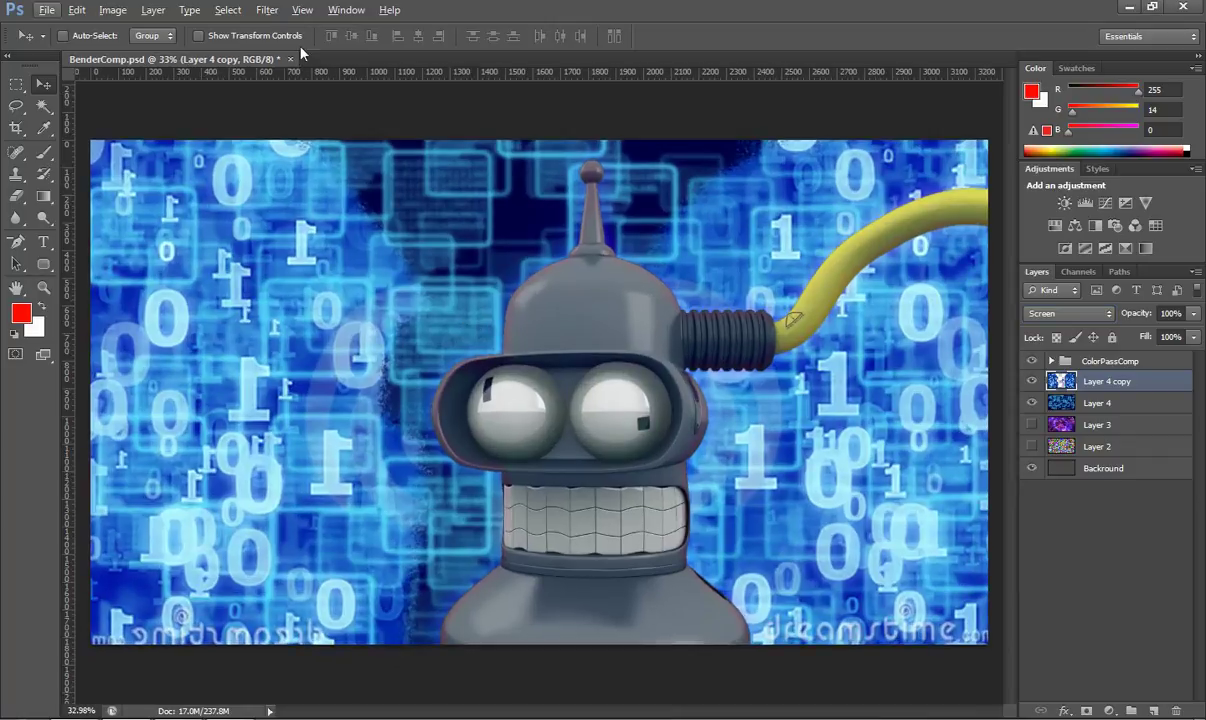
left_click(267, 10)
mouse_move(280, 178)
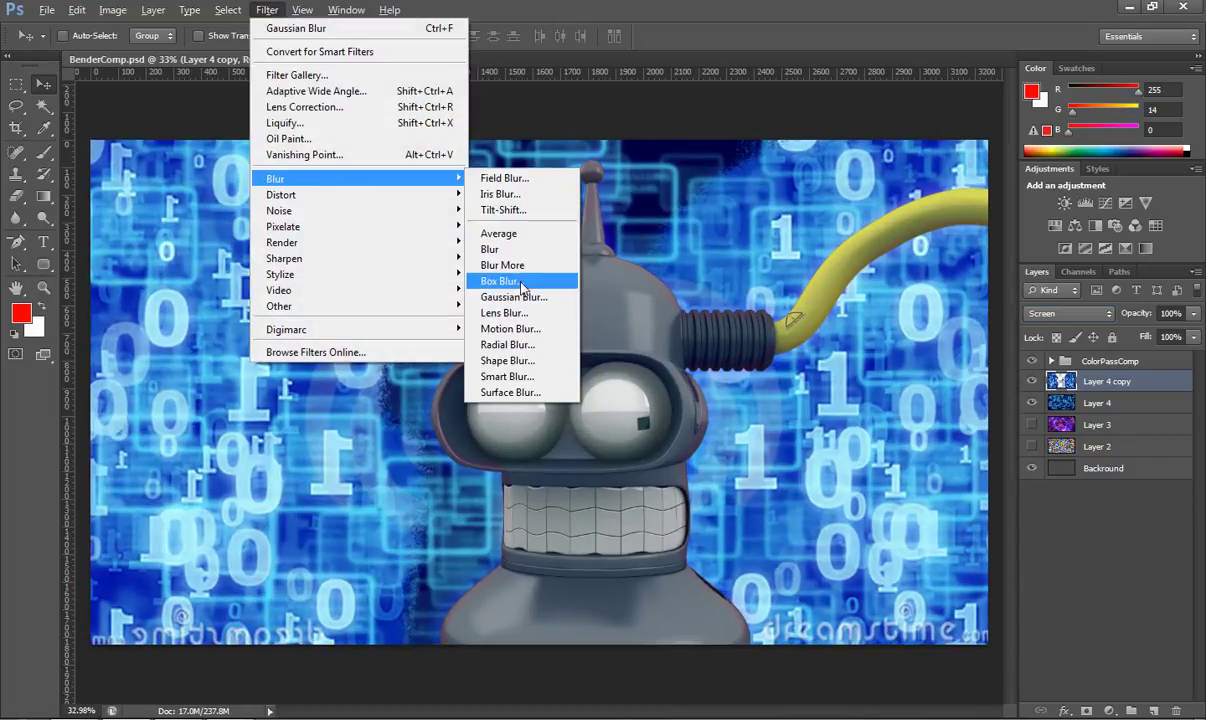
left_click(515, 273)
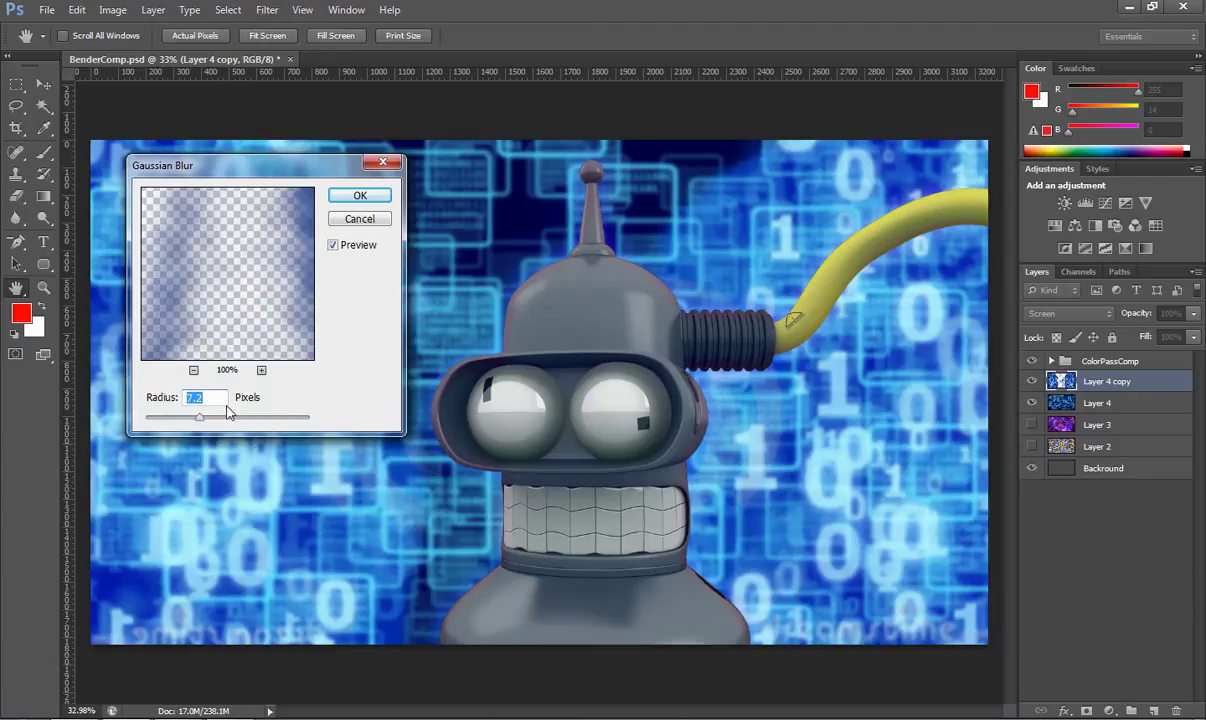
left_click_drag(204, 421, 212, 421)
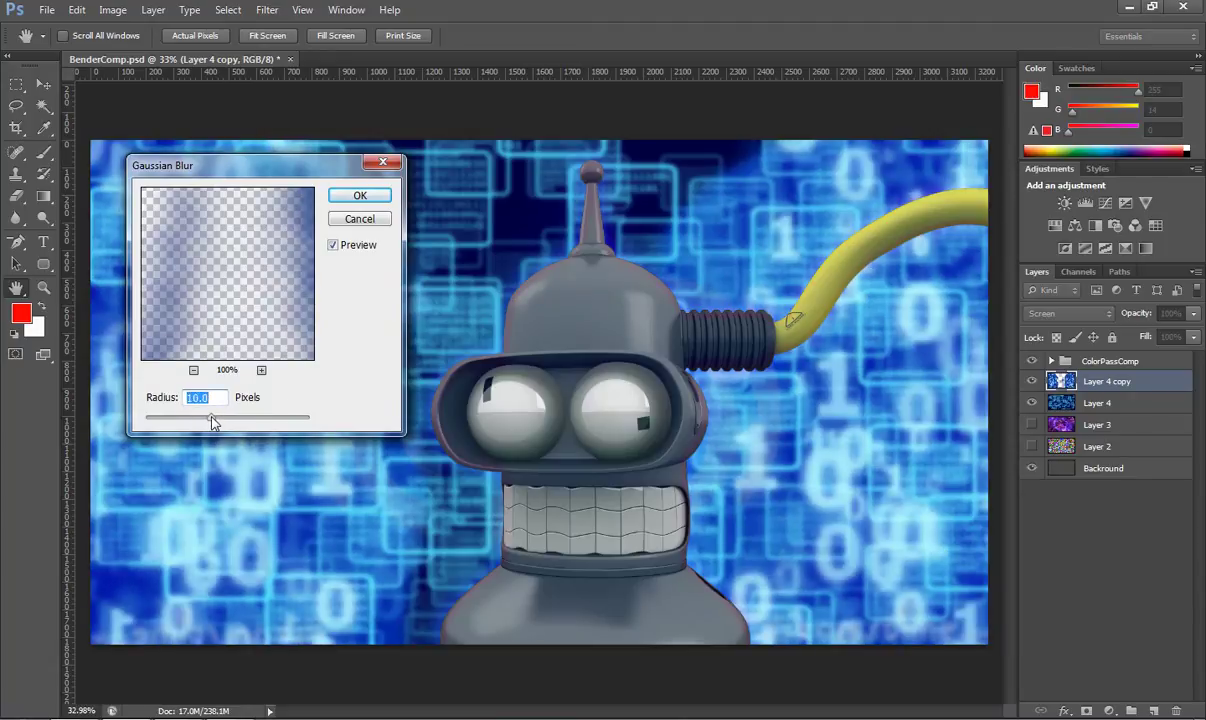
left_click(350, 196)
key("v")
key("ctrl+minus")
key("ctrl+plus")
scroll(477, 370, "up", 1)
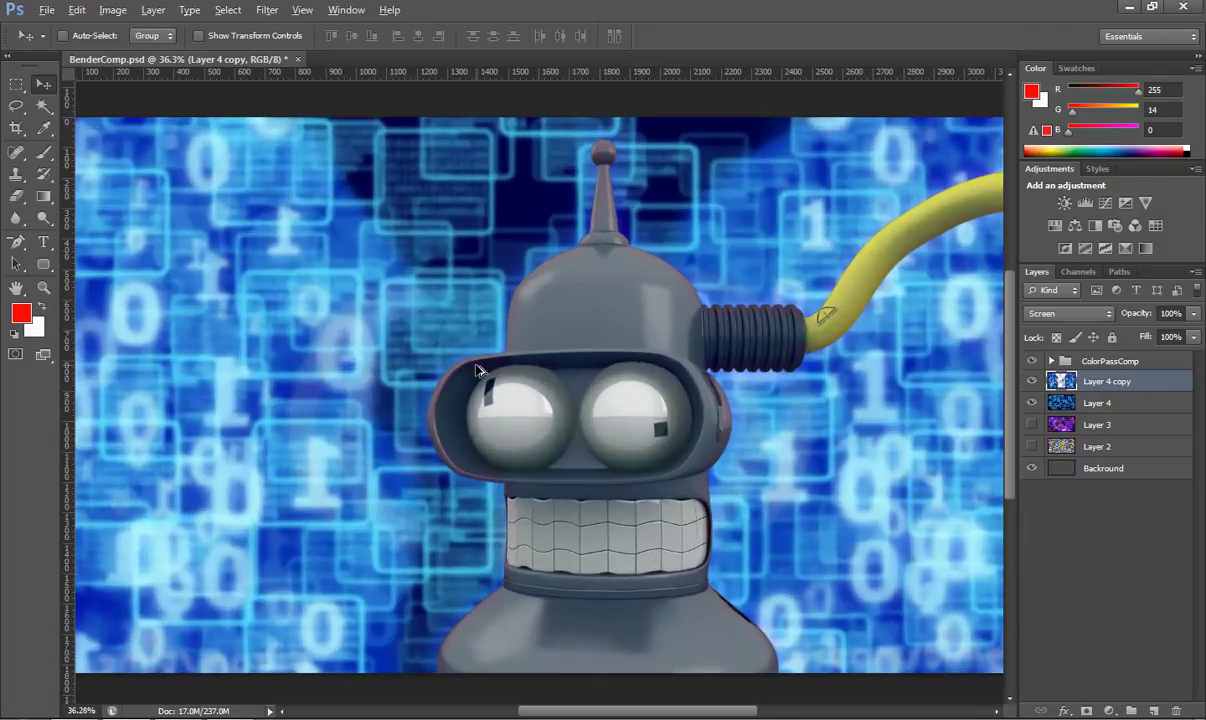
Show the purple electricity layer and move it above the merged binary-code layer
left_click(1032, 446)
scroll(644, 405, "down", 2)
left_click_drag(1062, 383, 1064, 399)
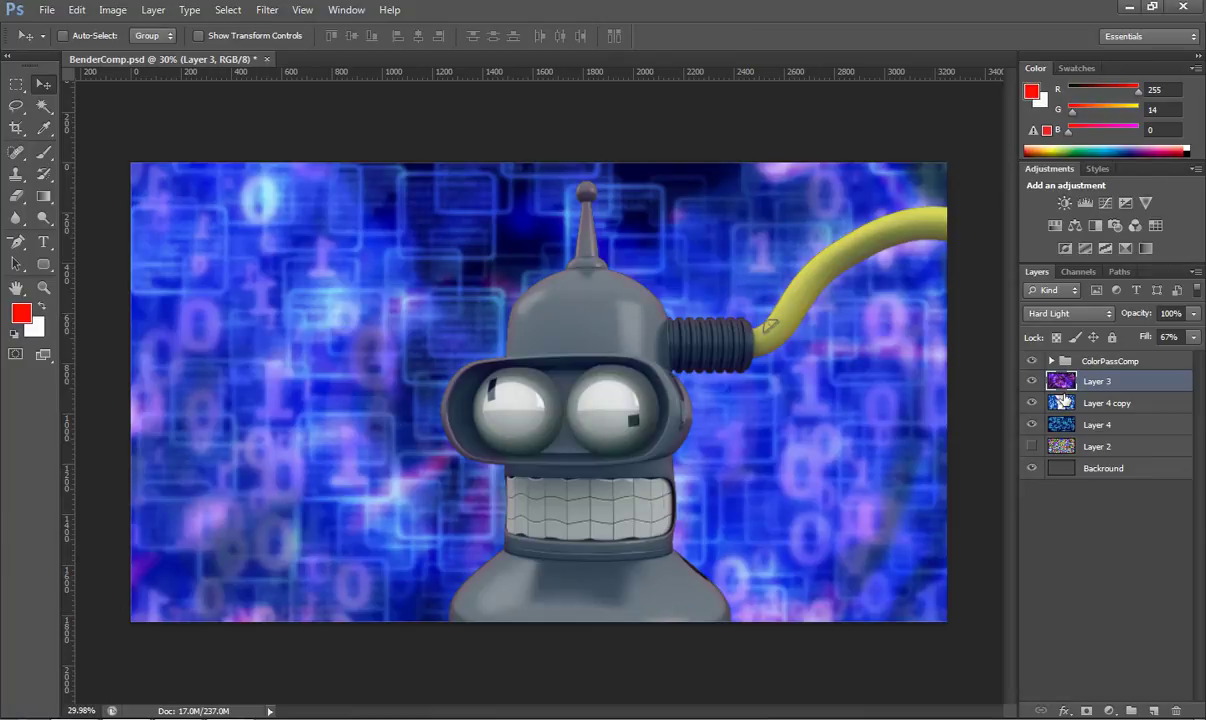
Try other blend modes on the purple electricity layer, including Normal and Color Burn, and settle on Hard Light
left_click(1068, 313)
left_click(1045, 8)
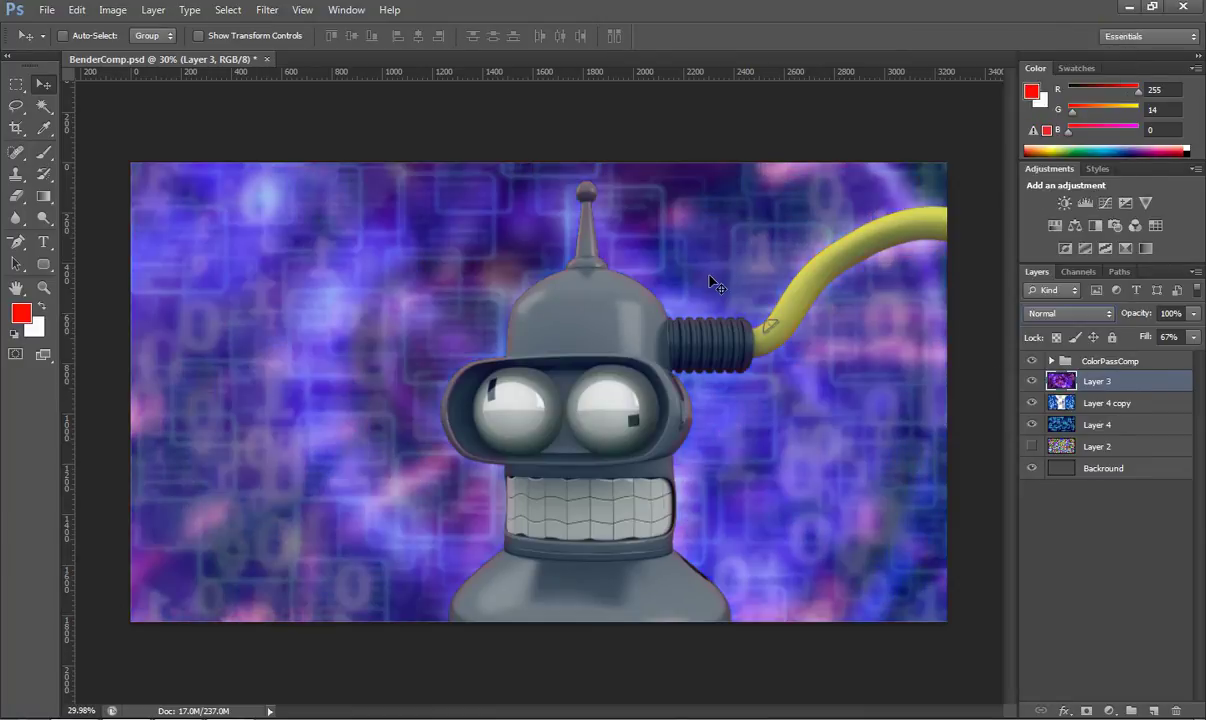
key("shift+equal")
key("shift+equal")
key("shift+equal")
key("shift+equal")
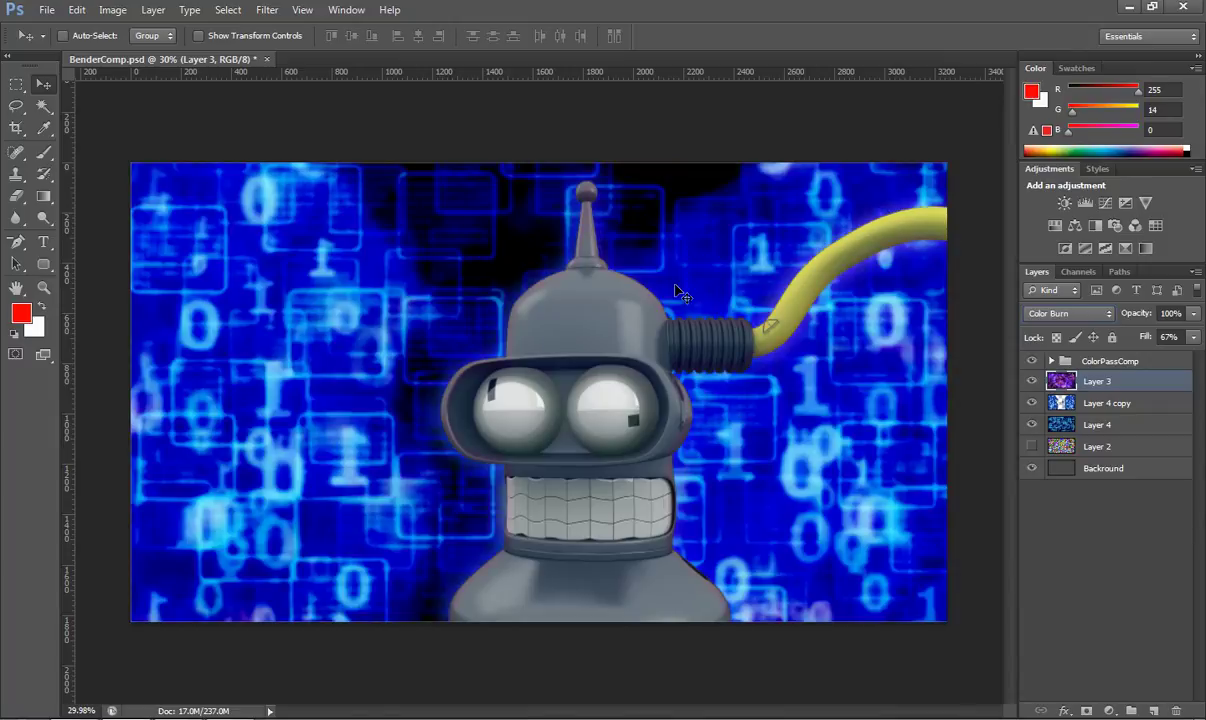
key("shift+equal")
key("shift+equal")
key("shift+equal")
key("shift+equal")
key("shift+equal")
key("shift+equal")
key("shift+equal")
key("shift+equal")
key("shift+minus")
key("shift+equal")
key("shift+minus")
key("shift+minus")
key("shift+equal")
key("shift+equal")
key("shift+equal")
key("shift+equal")
key("shift+minus")
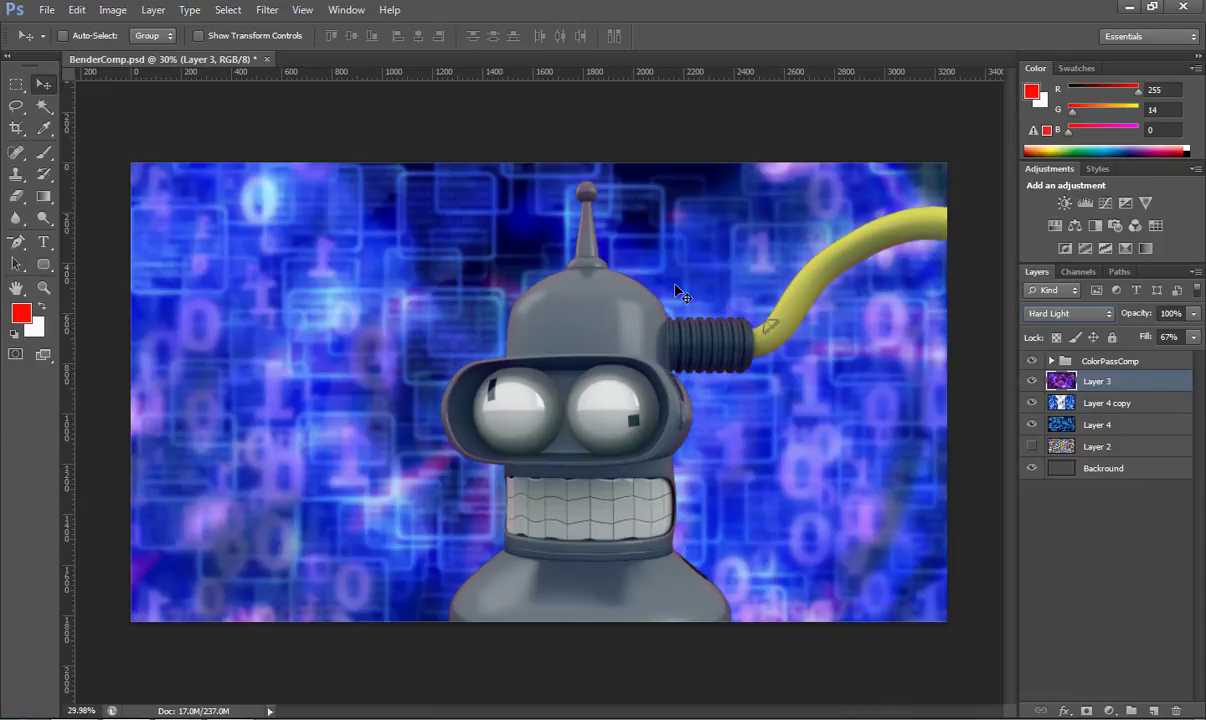
Show the pebbles layer above the purple electricity layer and try blend modes on it, including Lighten, Hard Light, Subtract and Color
left_click_drag(1058, 450, 1065, 382)
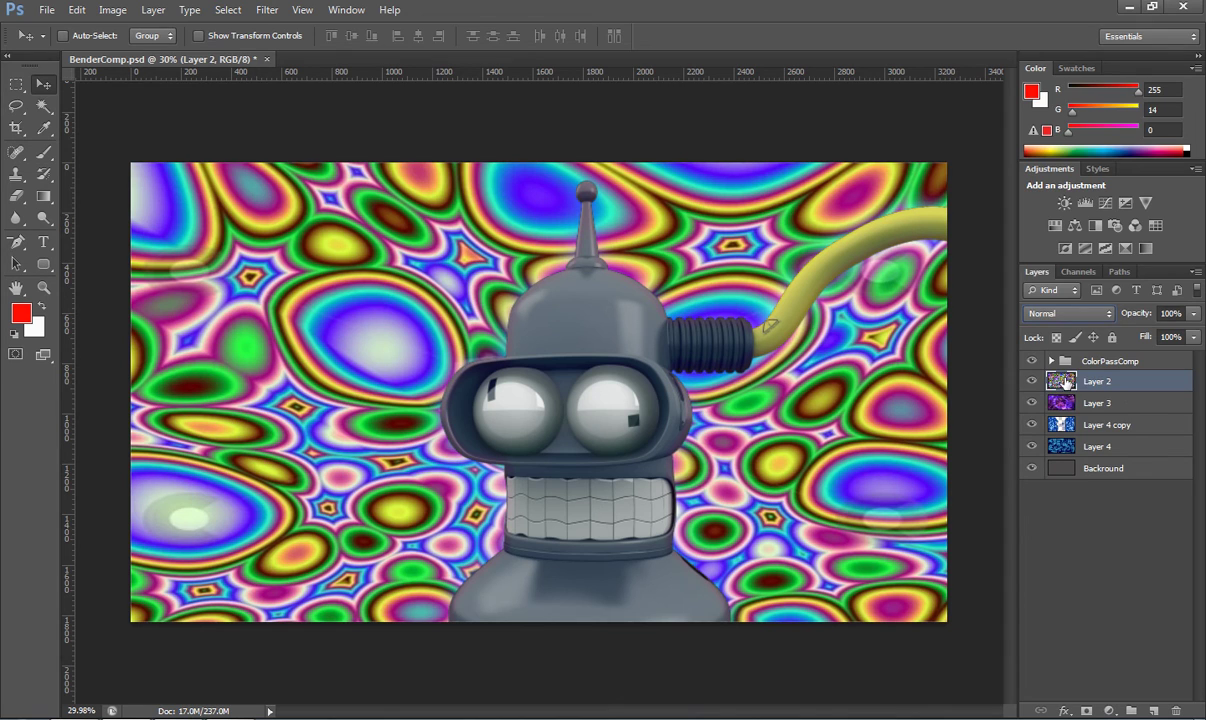
left_click(1058, 316)
left_click(1052, 28)
key("shift+equal")
key("shift+equal")
key("shift+equal")
key("shift+equal")
key("shift+equal")
key("shift+equal")
key("shift+equal")
key("shift+equal")
key("shift+equal")
key("shift+equal")
key("shift+equal")
key("shift+equal")
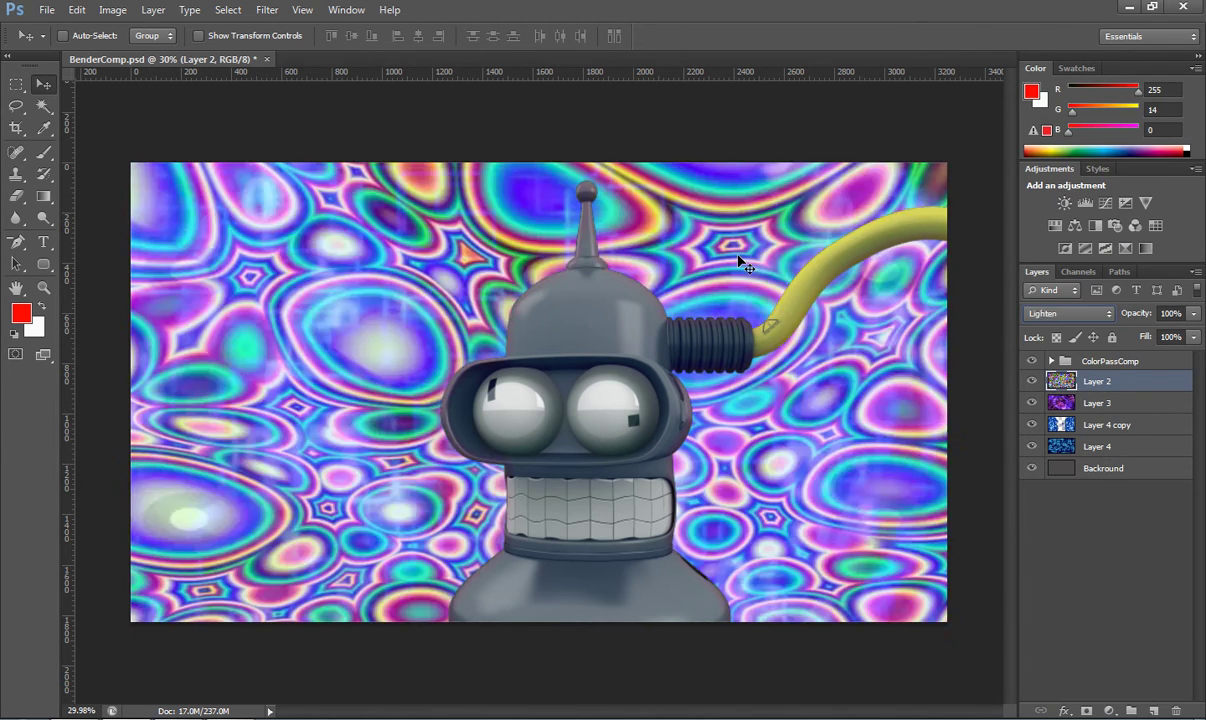
key("shift+equal")
key("shift+equal")
key("shift+equal")
key("shift+equal")
key("shift+equal")
key("shift+equal")
key("shift+equal")
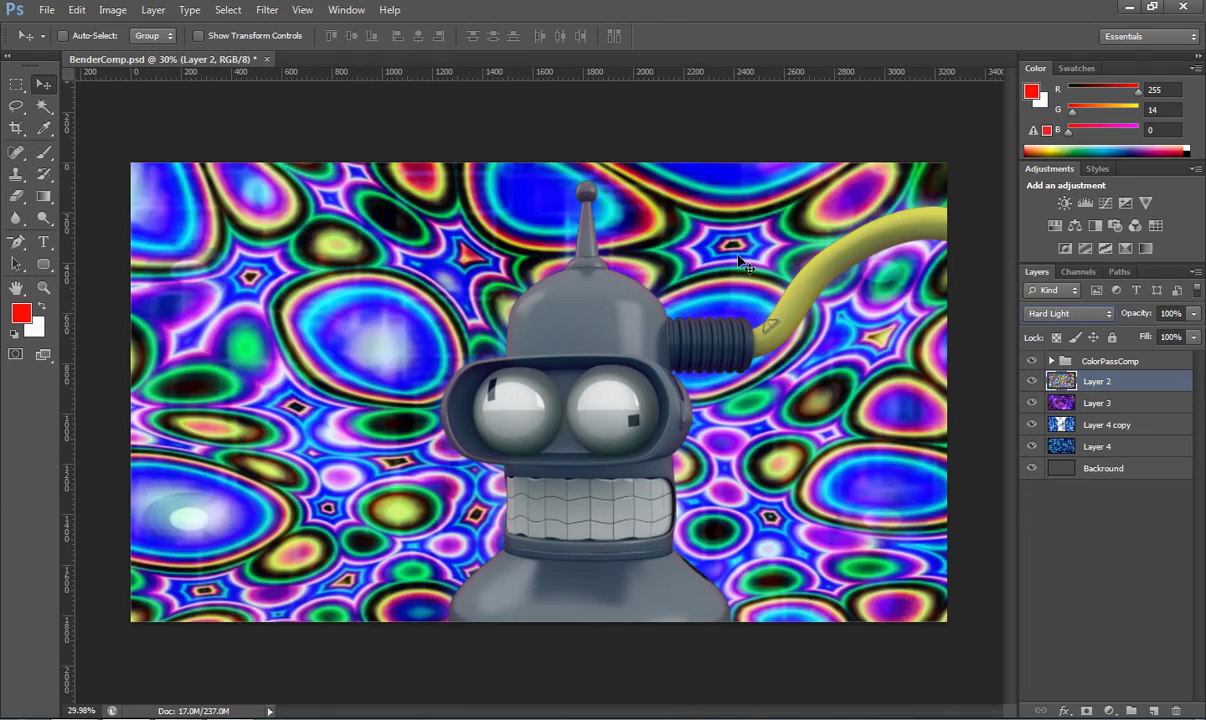
key("shift+equal")
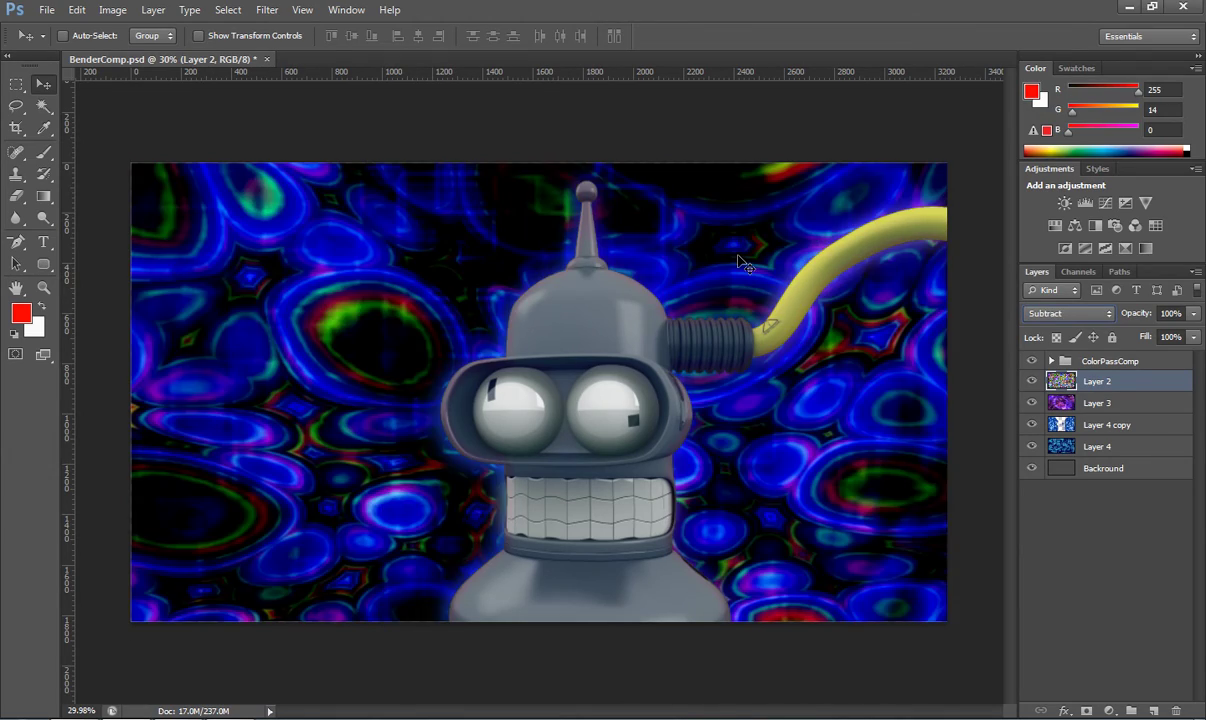
key("shift+equal")
key("shift+equal")
key("shift+equal")
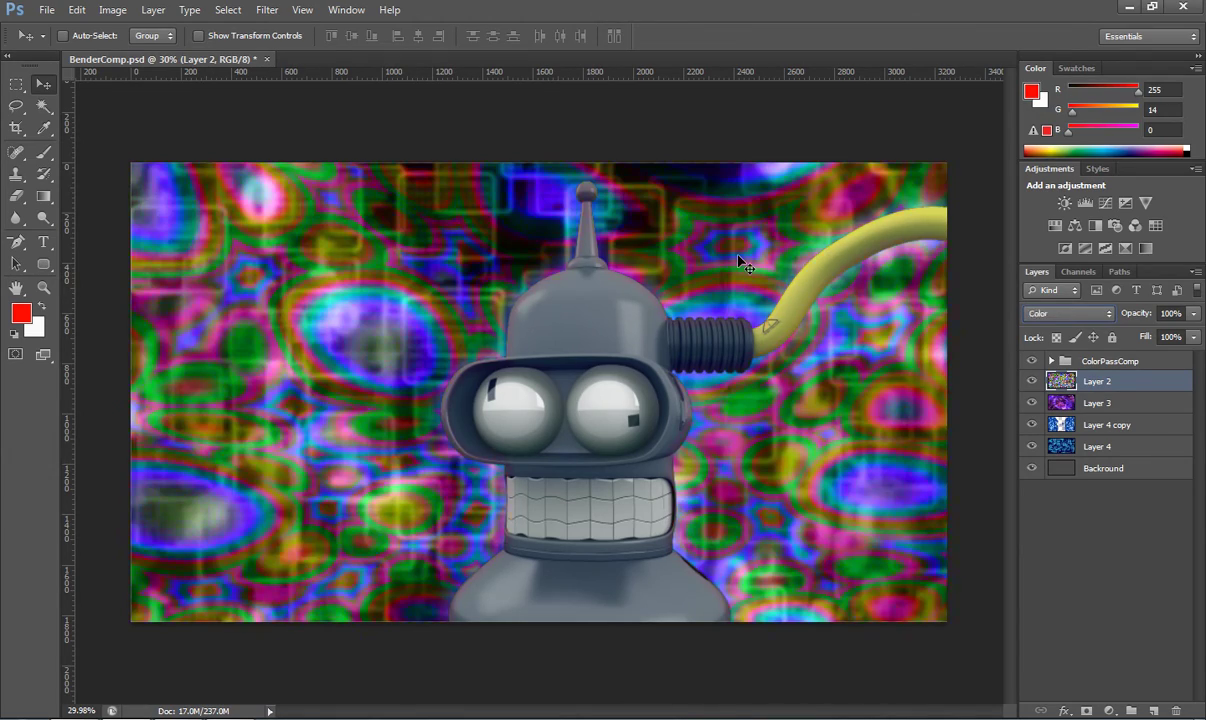
key("shift+equal")
key("shift+minus")
Delete the pebbles layer and compare the background with the purple electricity layer hidden and shown
left_click_drag(1055, 385, 1177, 711)
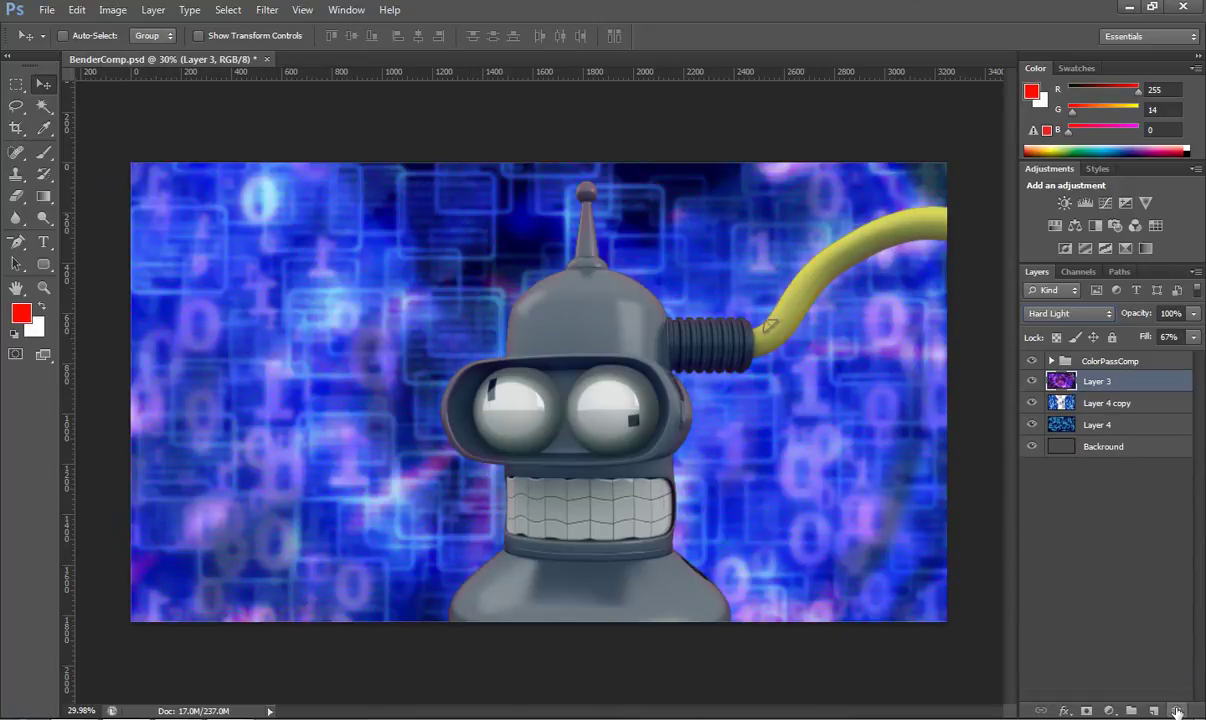
left_click(1034, 384)
left_click(1035, 386)
Lower the purple electricity layer's opacity to 64%
left_click(1193, 337)
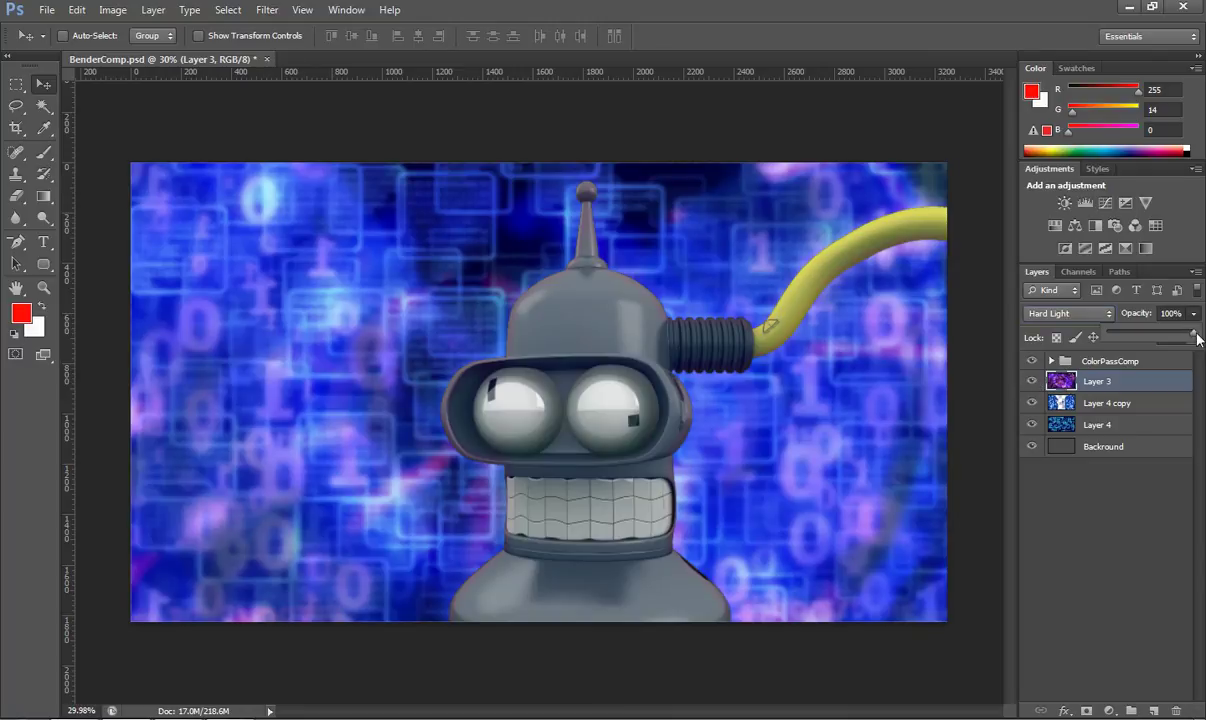
left_click_drag(1168, 340, 1159, 340)
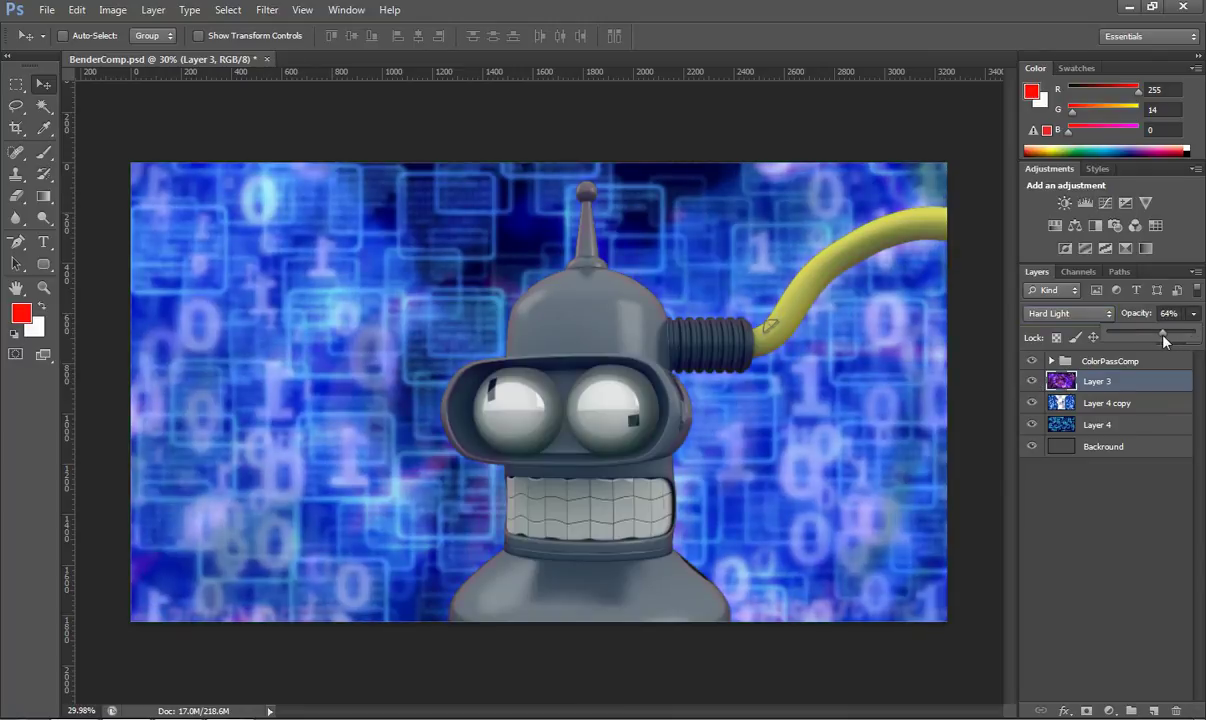
left_click(762, 392)
scroll(600, 410, "down", 3)
scroll(565, 437, "up", 4)
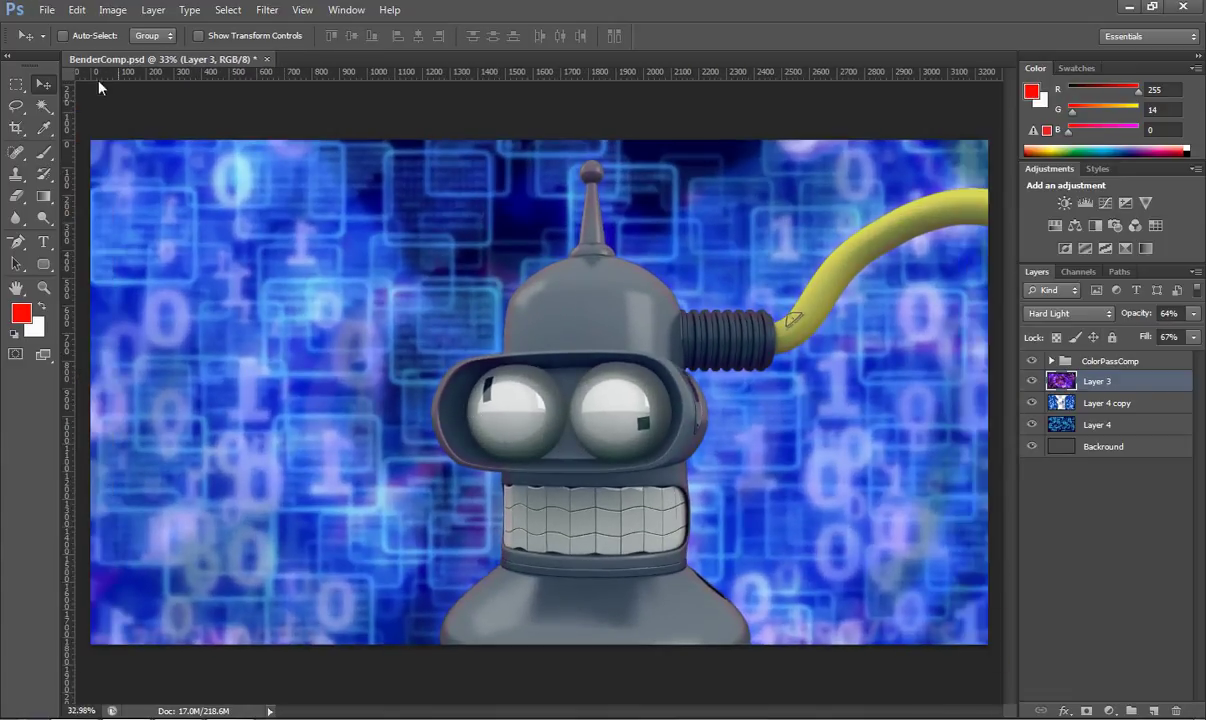
Open 2438363-high-resolution-3d-rendered-binary-tunnel-for-technology-backgrounds.jpg, copy it into BenderComp.psd above the purple electricity layer, and close the source image
left_click(46, 10)
left_click(60, 44)
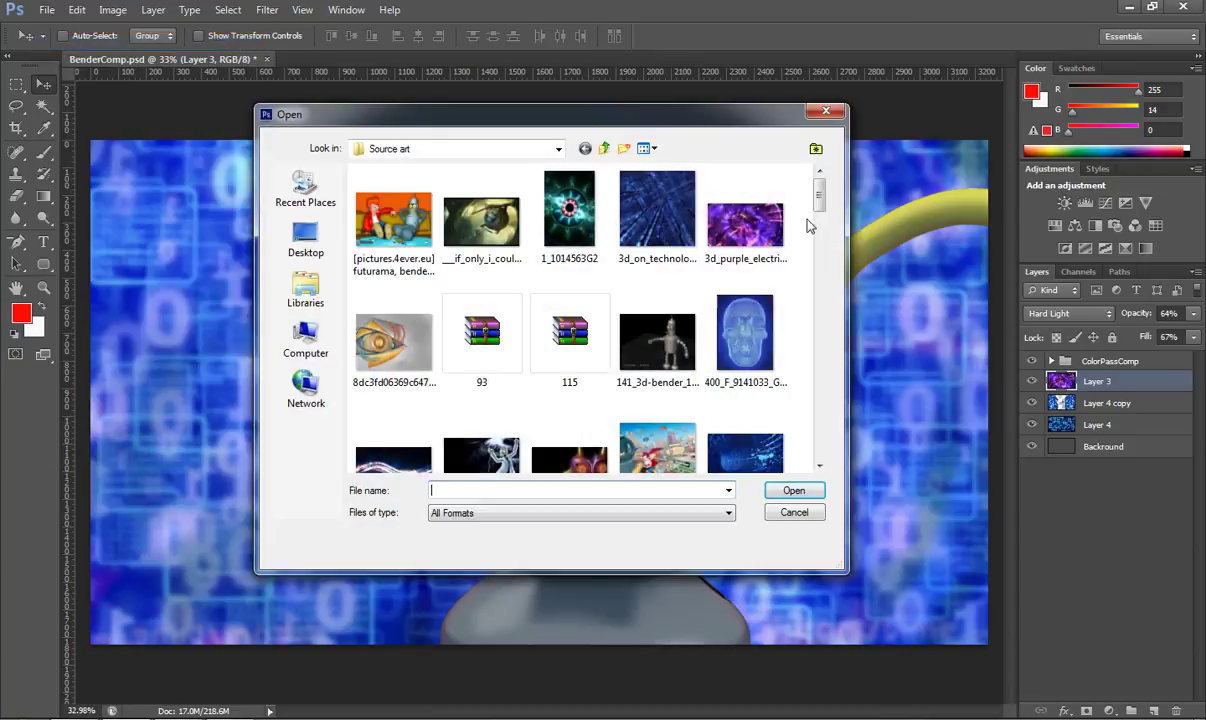
mouse_move(822, 200)
left_mouse_down()
mouse_move(818, 289)
mouse_move(818, 185)
left_mouse_up()
double_click(705, 272)
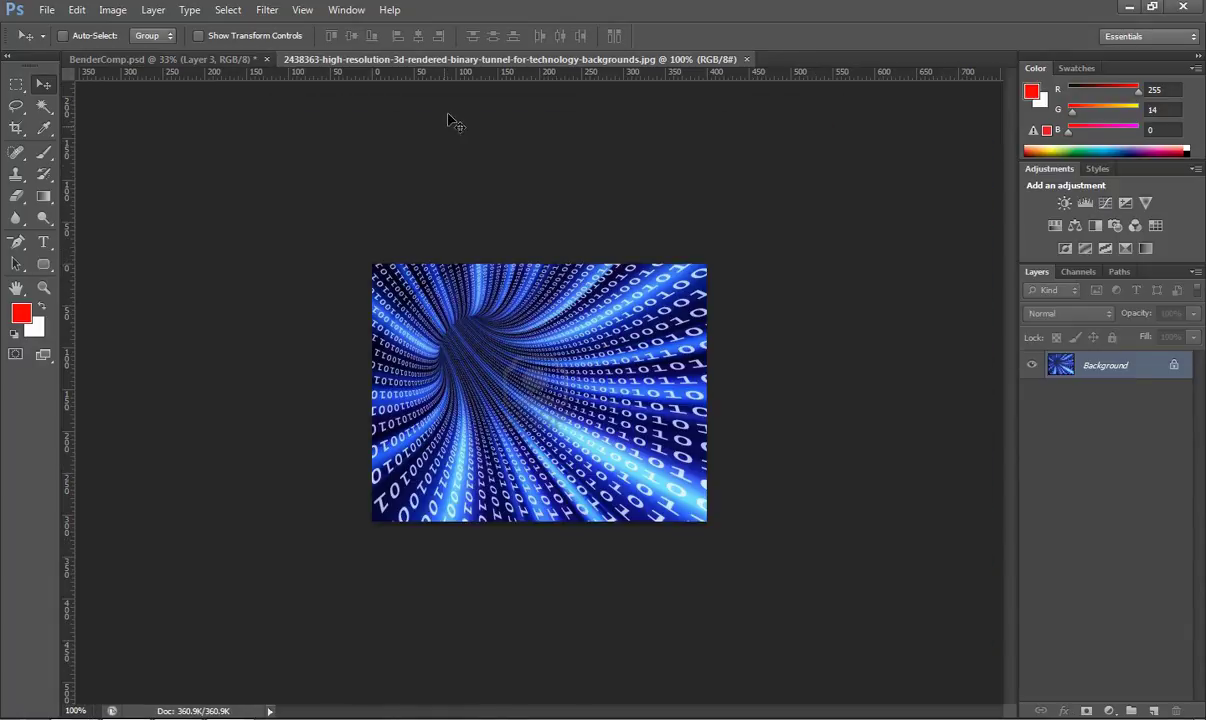
left_click_drag(470, 70, 556, 106)
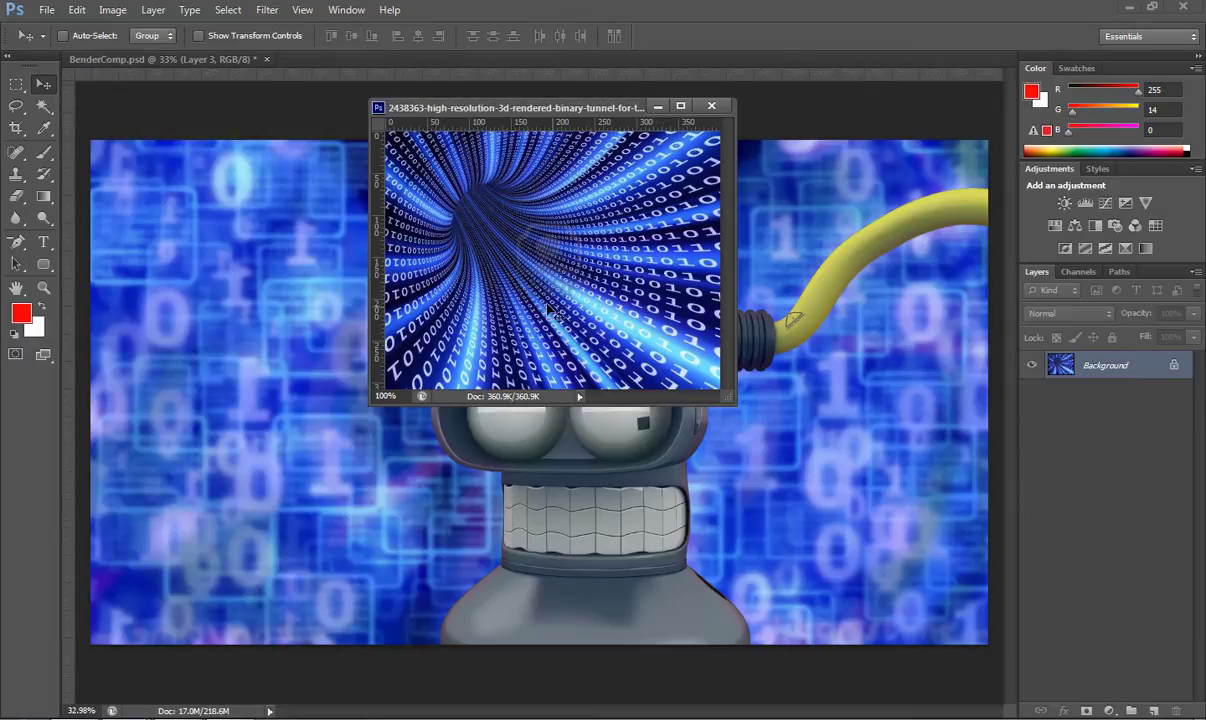
left_click_drag(296, 397, 600, 428)
left_click(711, 106)
Stretch the binary tunnel layer to cover the whole canvas, at about 820% of its width
left_click(72, 12)
mouse_move(132, 332)
left_click(339, 362)
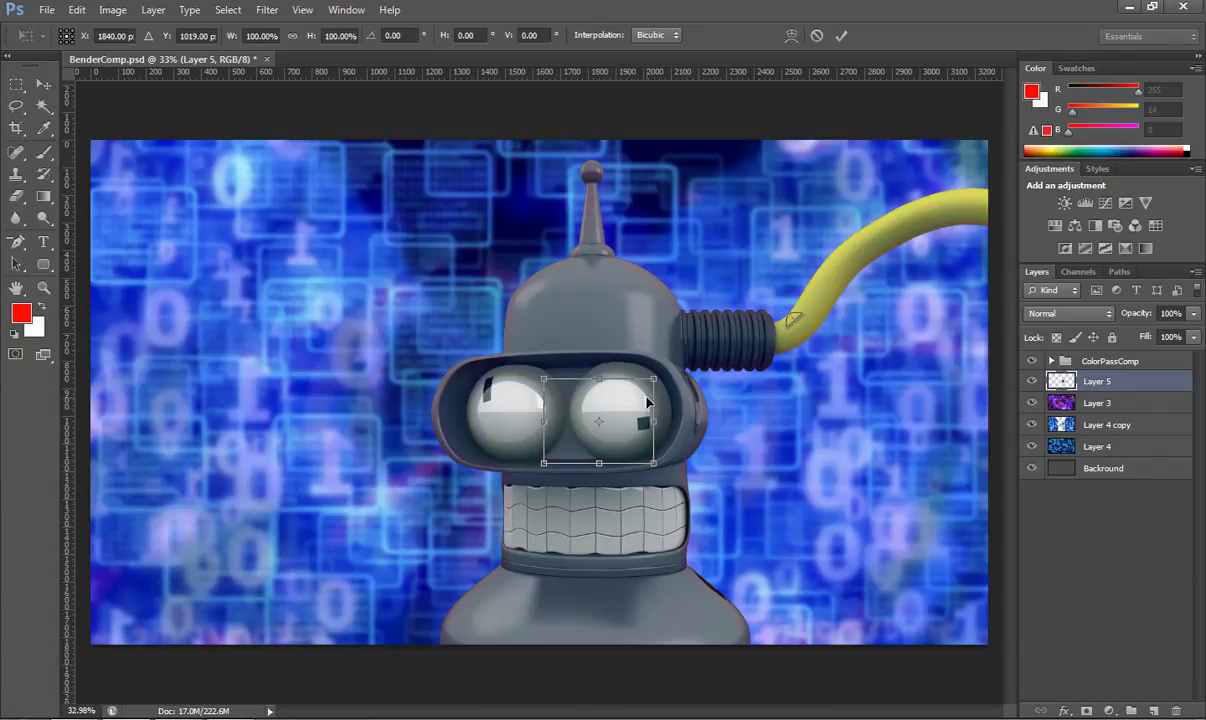
left_click_drag(678, 372, 995, 257)
key("ctrl+minus")
left_click_drag(482, 266, 482, 259)
left_click_drag(301, 406, 200, 407)
left_click_drag(533, 622, 531, 586)
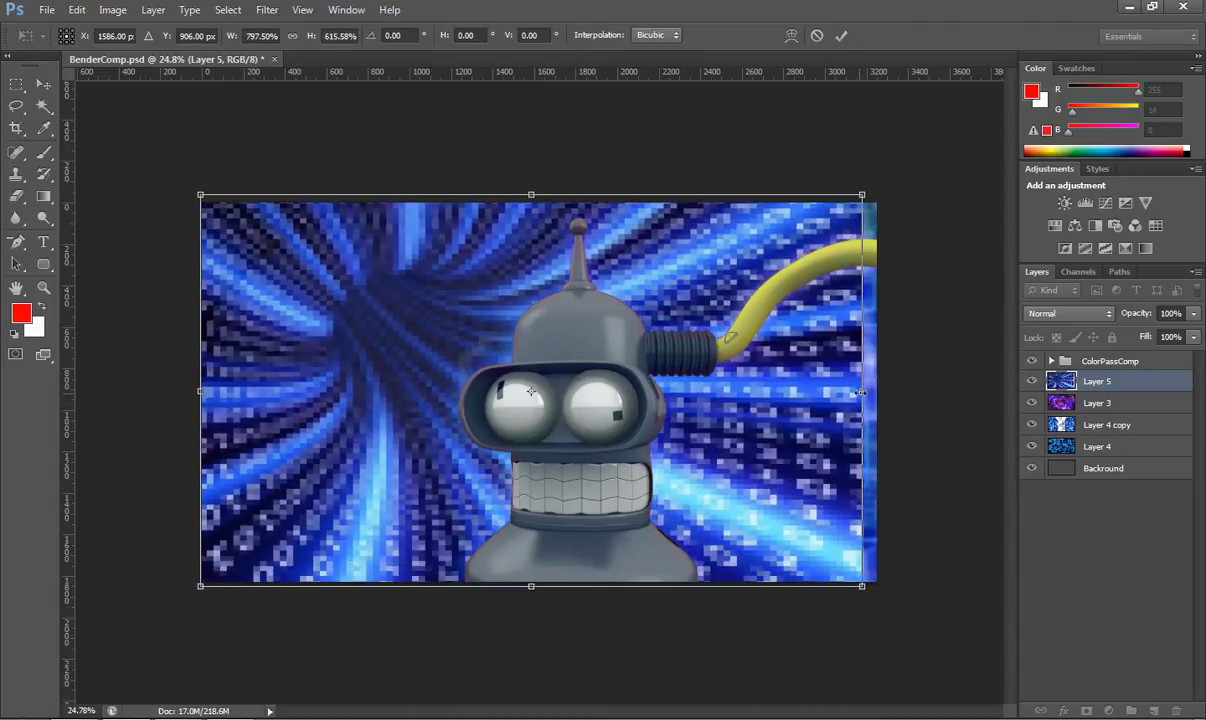
left_click_drag(863, 388, 880, 389)
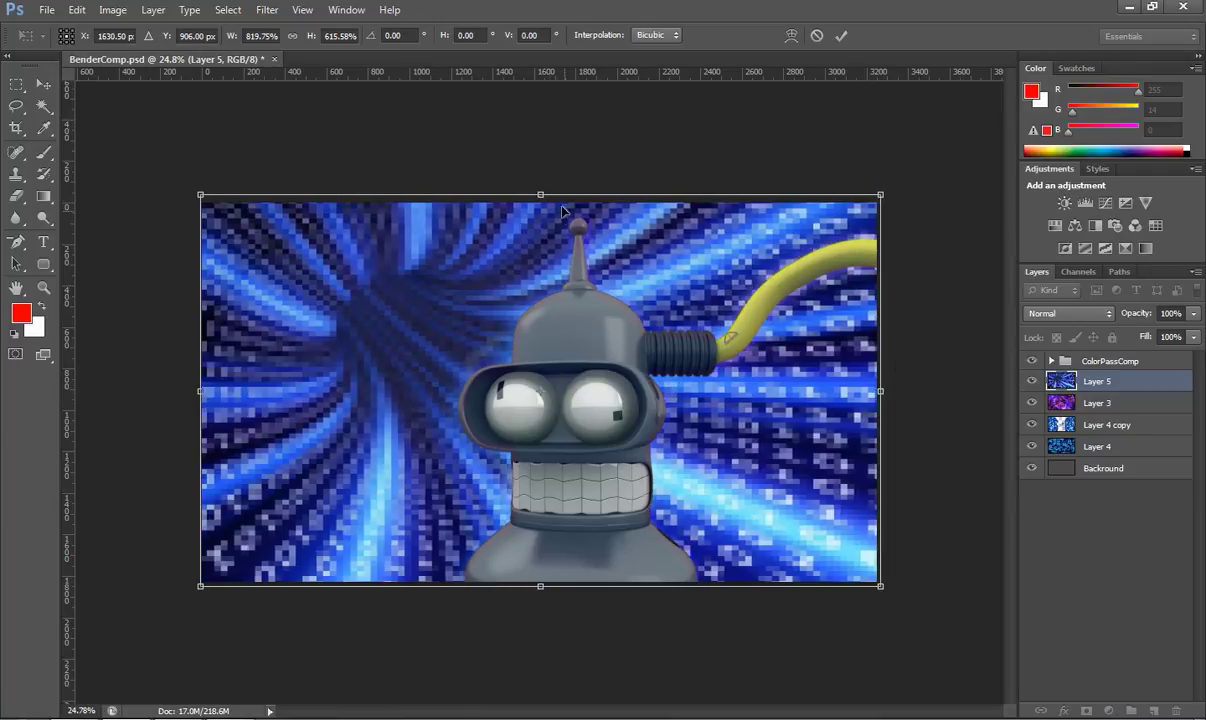
left_click_drag(540, 196, 540, 198)
key("Return")
Apply the stretch to the binary tunnel layer, then try successive blend modes on it and settle on Hard Light
key("ctrl+plus")
left_click(1068, 313)
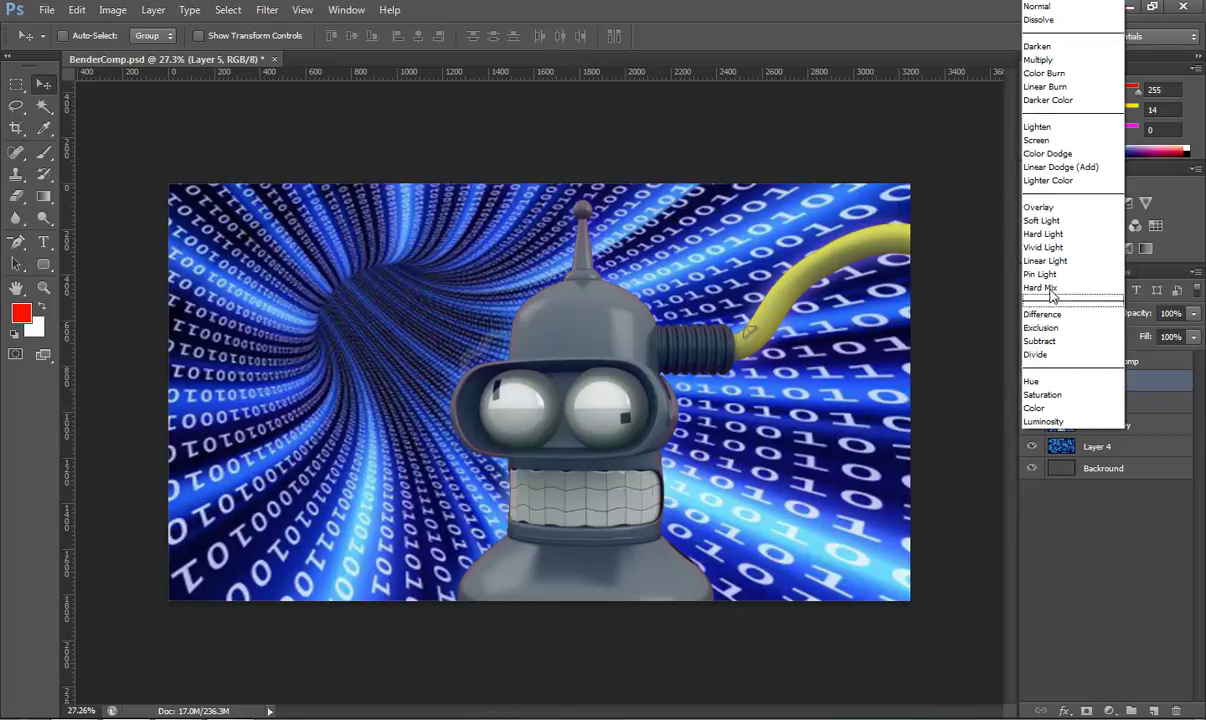
left_click(1058, 34)
key("shift+plus")
key("shift+plus")
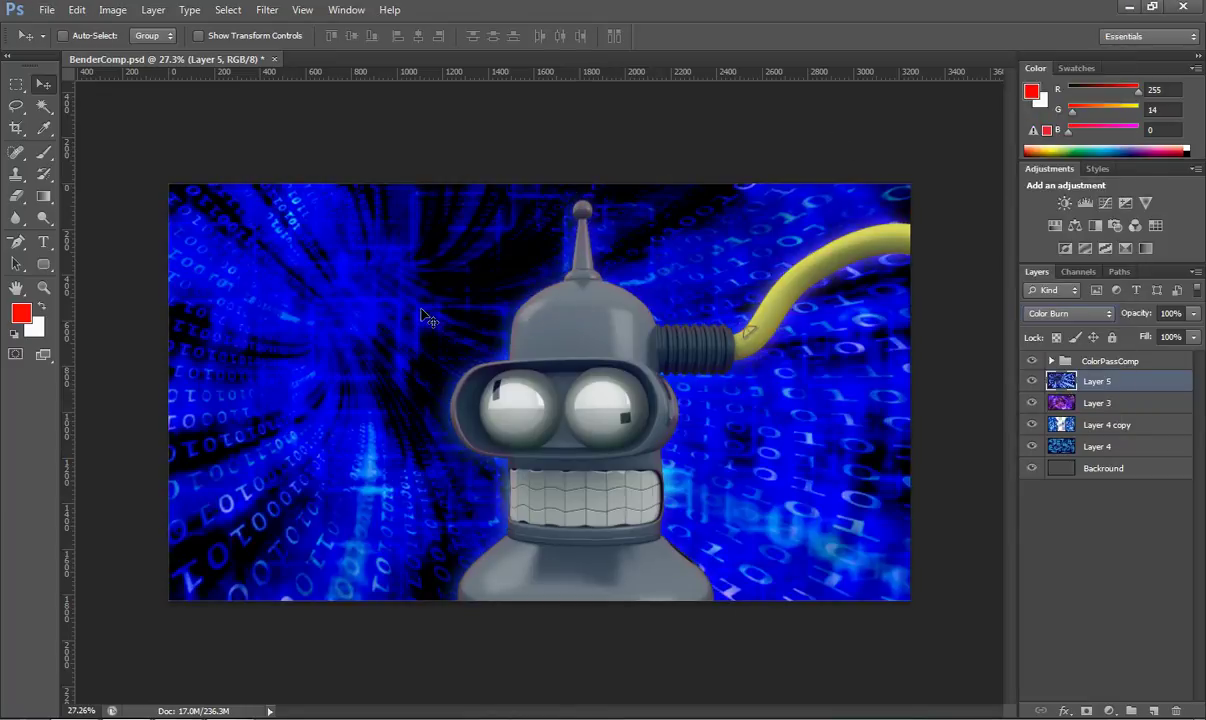
key("shift+plus")
key("shift+plus")
key("shift+plus")
key("shift+plus")
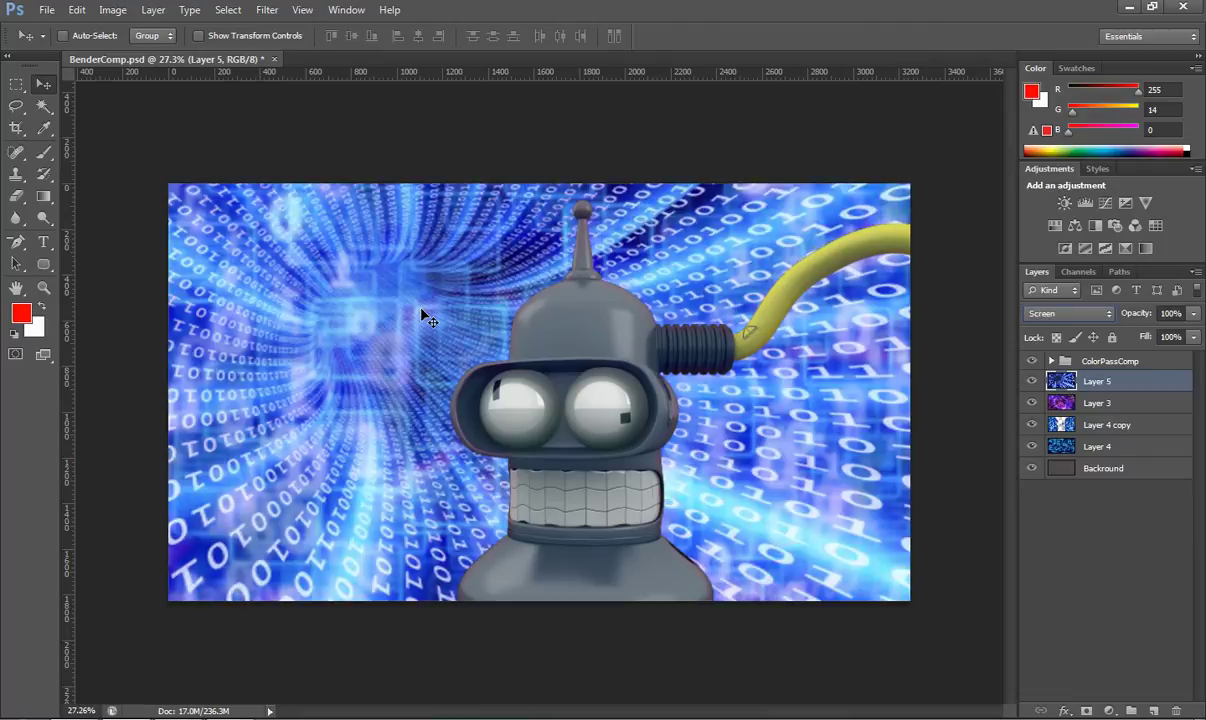
key("shift+minus")
key("shift+plus")
key("shift+plus")
key("shift+plus")
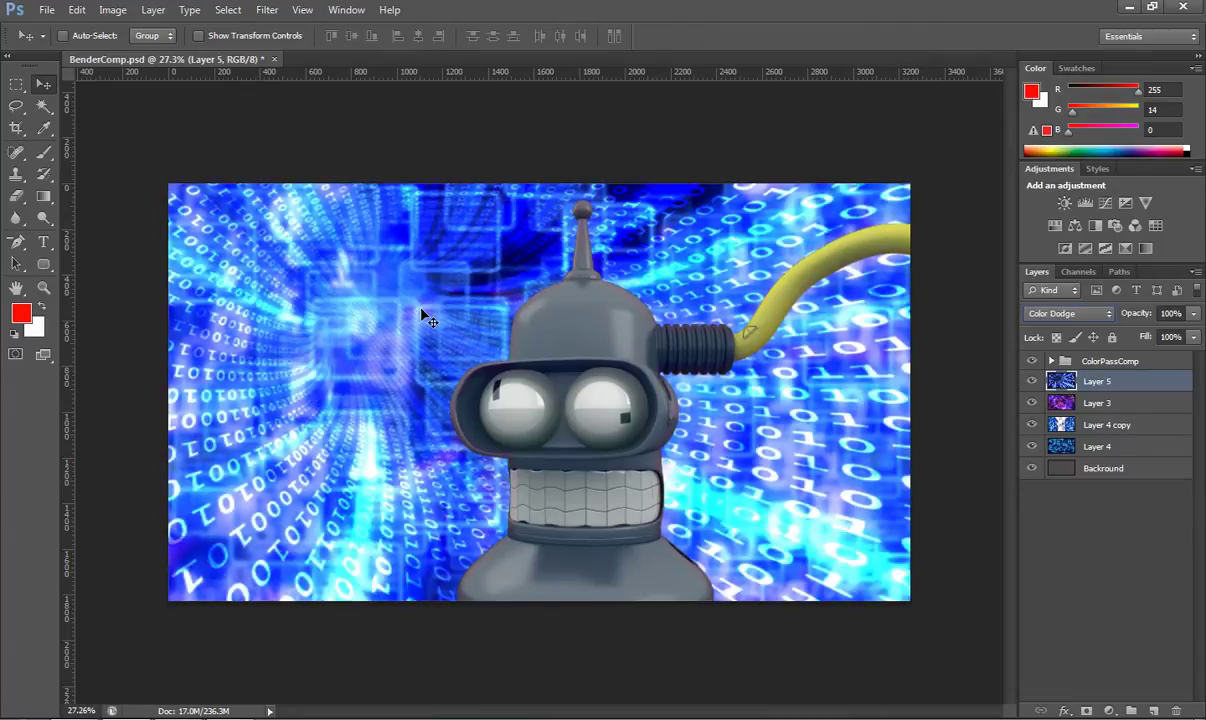
key("shift+plus")
key("shift+plus")
key("shift+plus")
key("shift+minus")
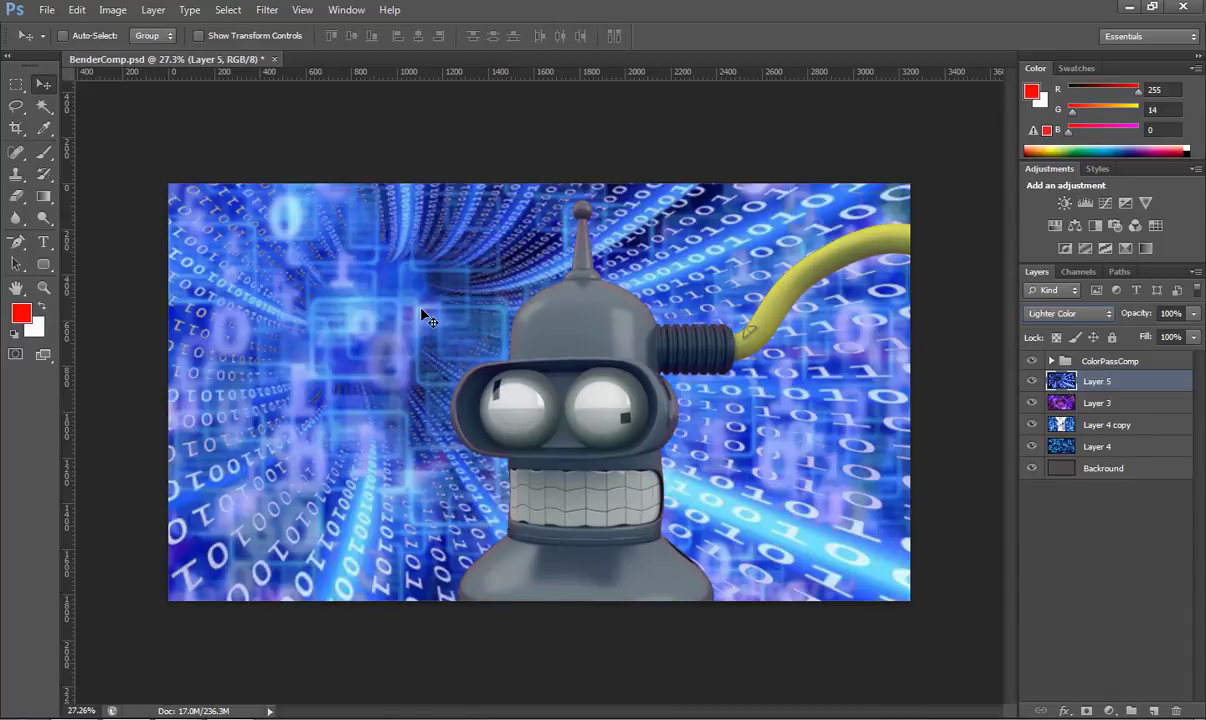
key("shift+plus")
key("shift+plus")
key("shift+plus")
key("shift+plus")
key("shift+plus")
key("shift+plus")
key("shift+plus")
key("shift+plus")
key("shift+plus")
key("shift+minus")
key("shift+minus")
key("shift+minus")
key("shift+minus")
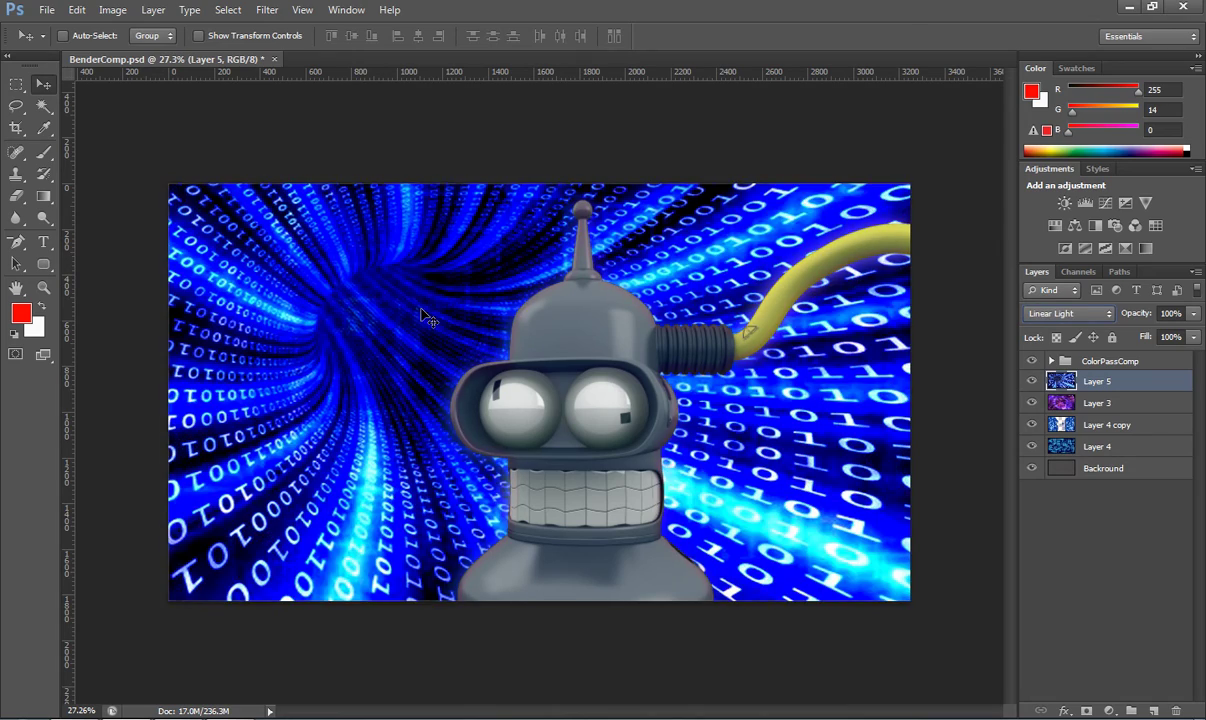
key("shift+minus")
key("shift+minus")
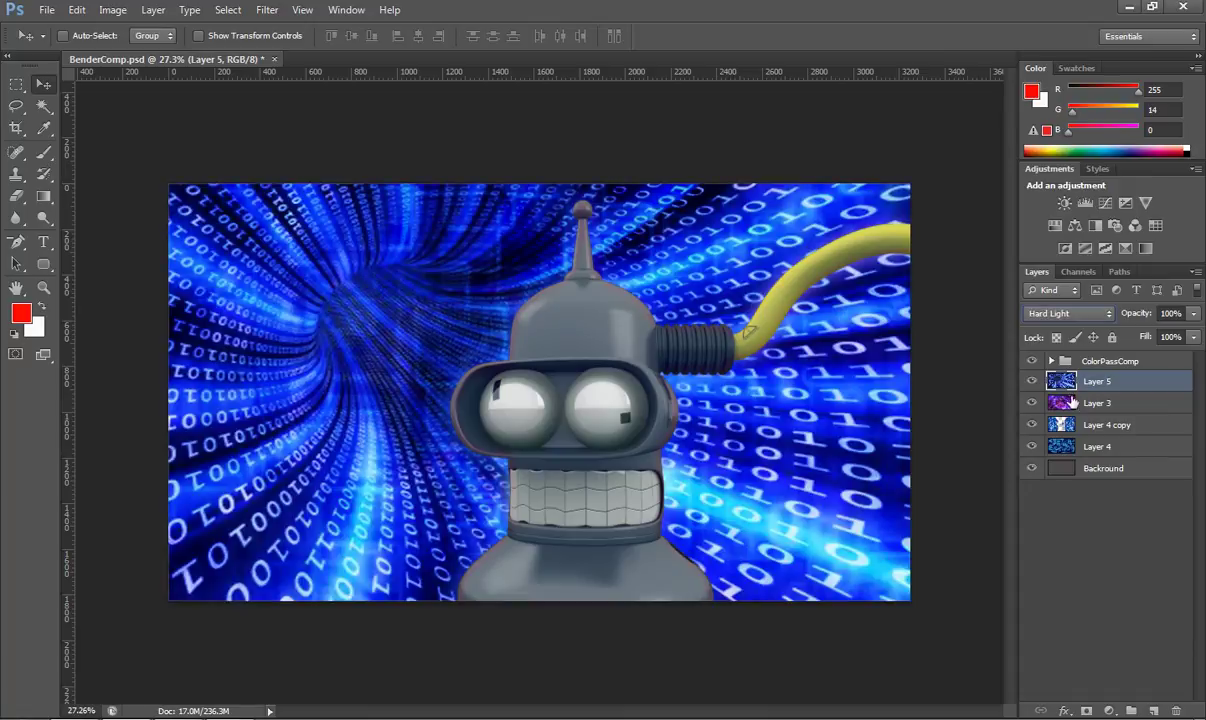
Lower the binary tunnel layer's fill to 44% and inspect the blended background around the robot
left_click(1192, 339)
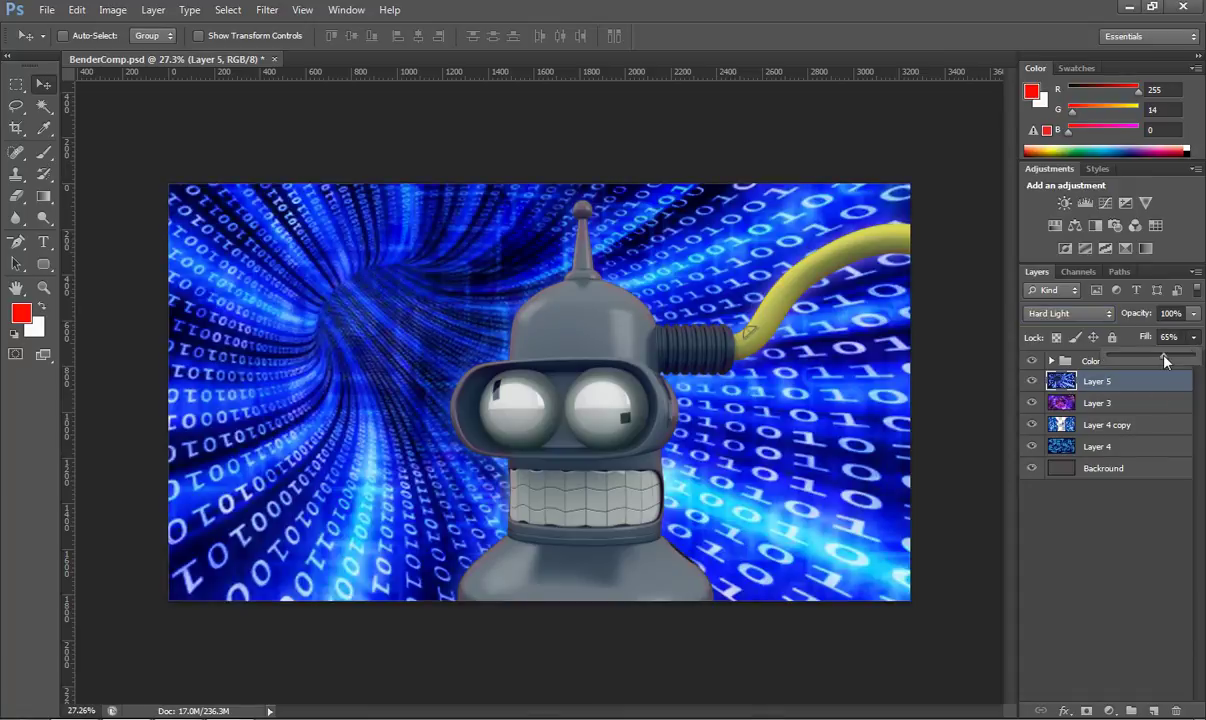
left_click_drag(1165, 361, 1147, 361)
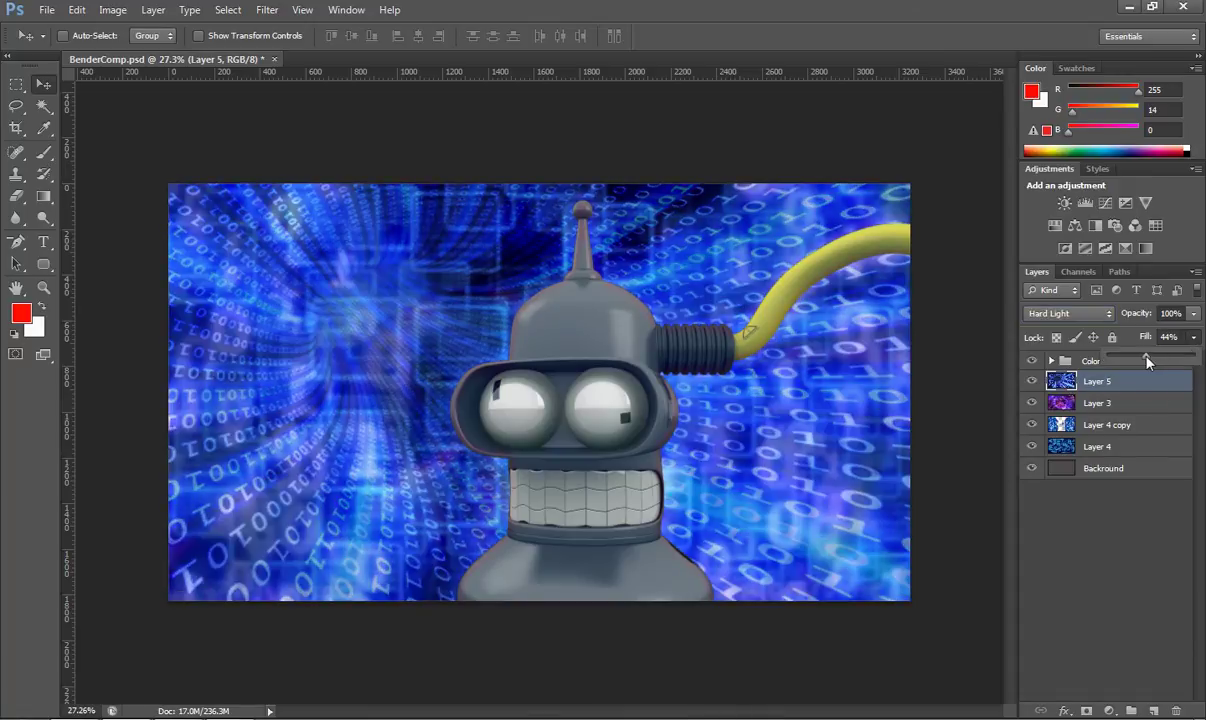
left_click(815, 413)
scroll(675, 483, "up", 2)
scroll(673, 483, "up", 1)
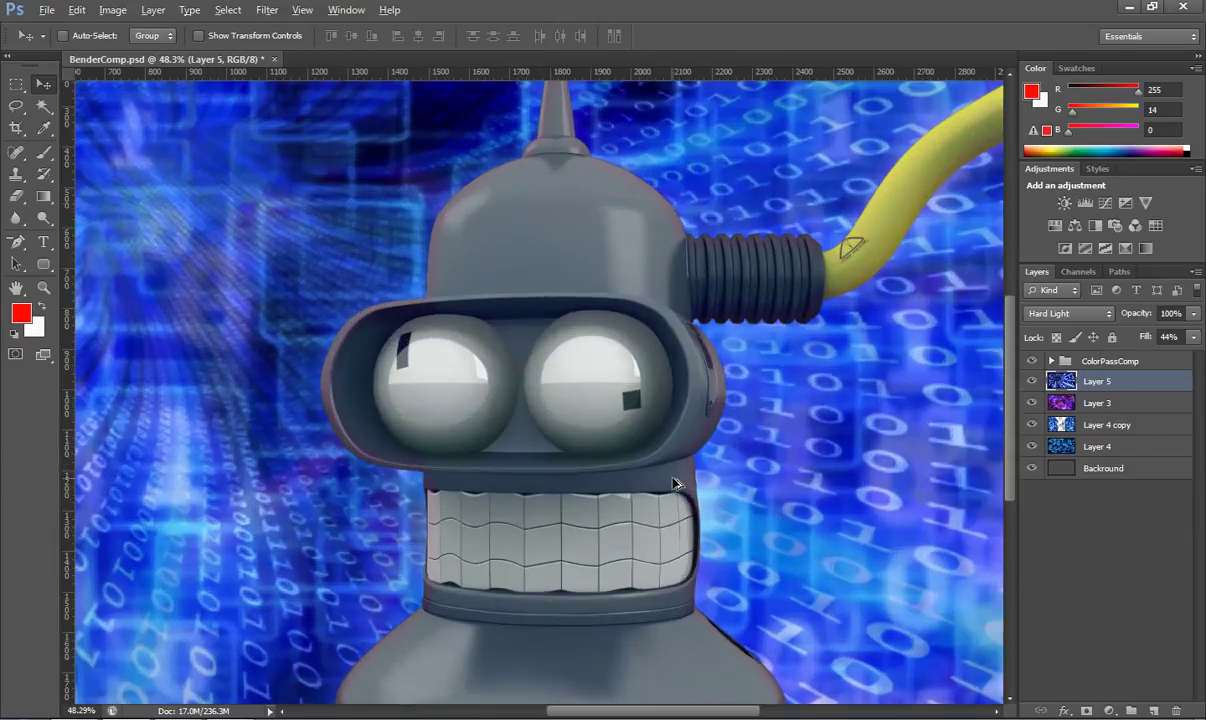
scroll(665, 478, "down", 3)
scroll(650, 470, "up", 2)
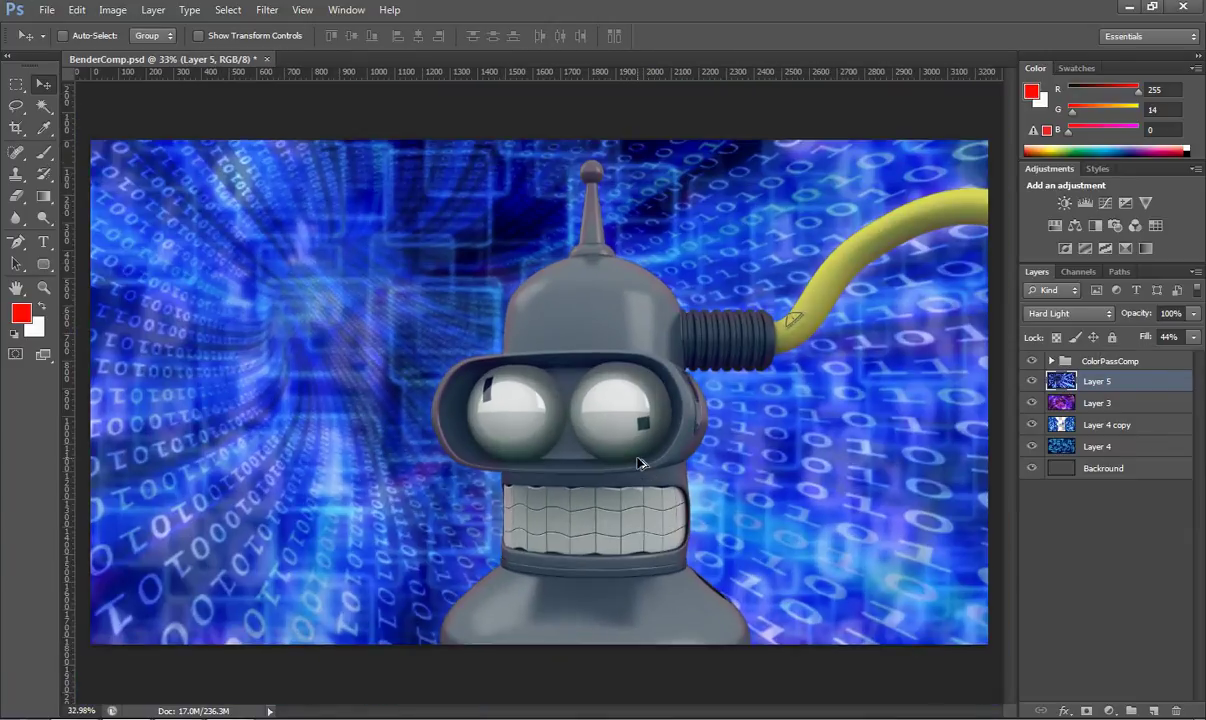
scroll(641, 463, "down", 1)
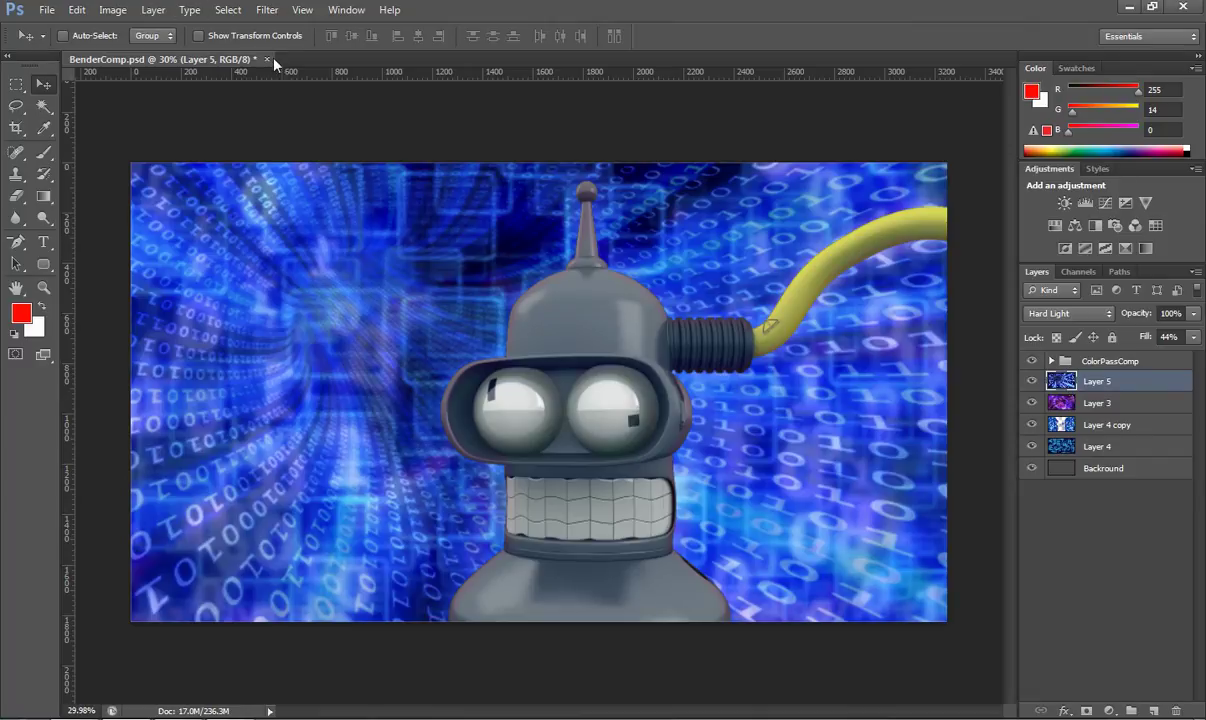
Duplicate the binary tunnel layer, raise the copy's fill to 97% and reposition it to cover the canvas
left_click_drag(272, 194, 312, 245)
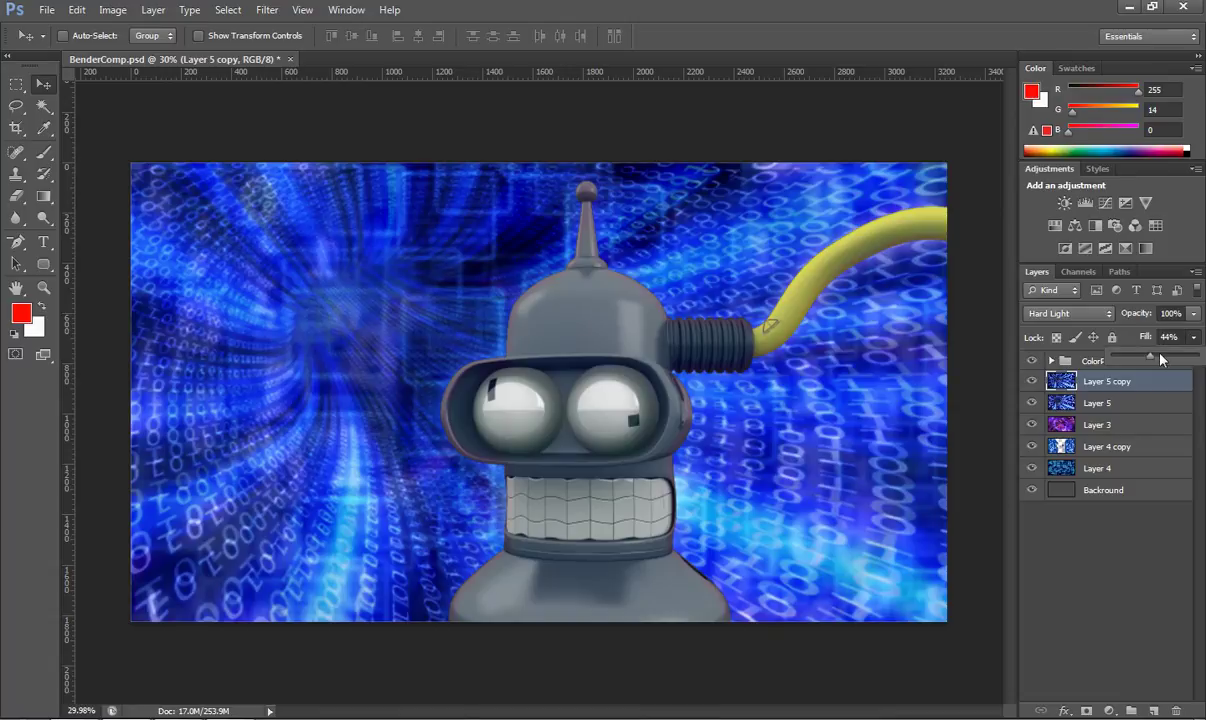
left_click_drag(1192, 338, 1197, 360)
left_click_drag(447, 294, 440, 240)
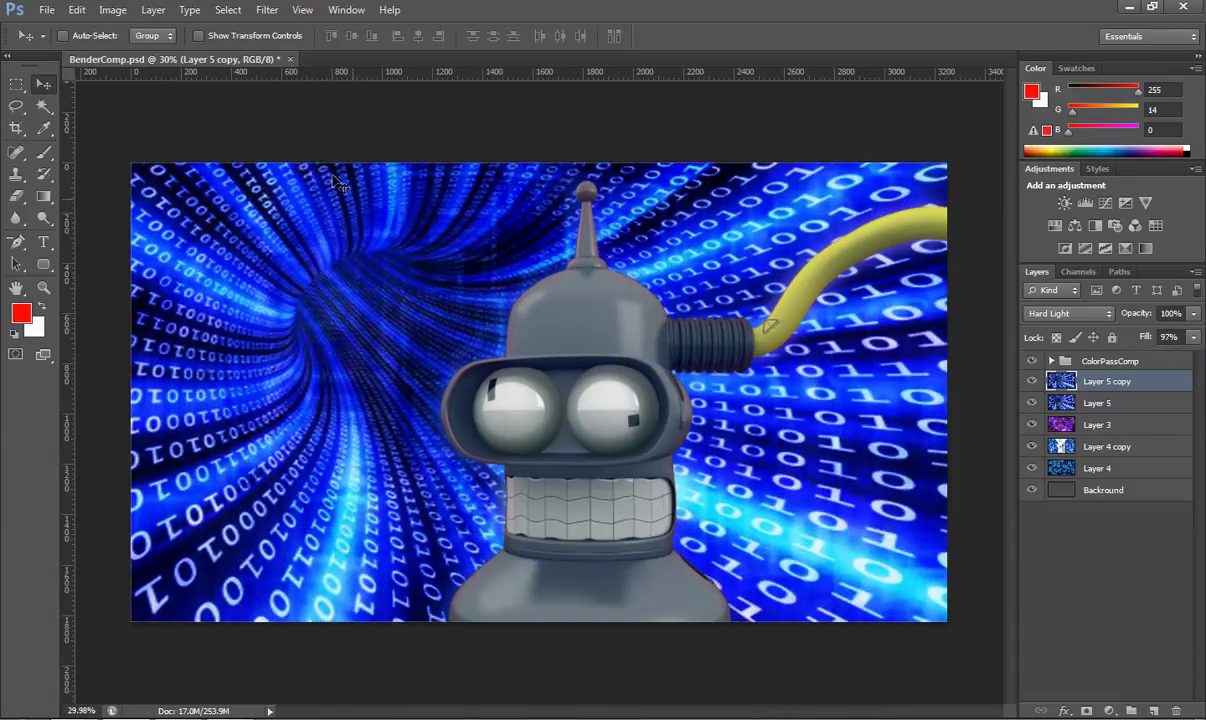
Open the Filter Gallery for the binary tunnel copy and preview its effects one by one from Accented Edges through Texturizer
left_click(271, 10)
left_click(277, 78)
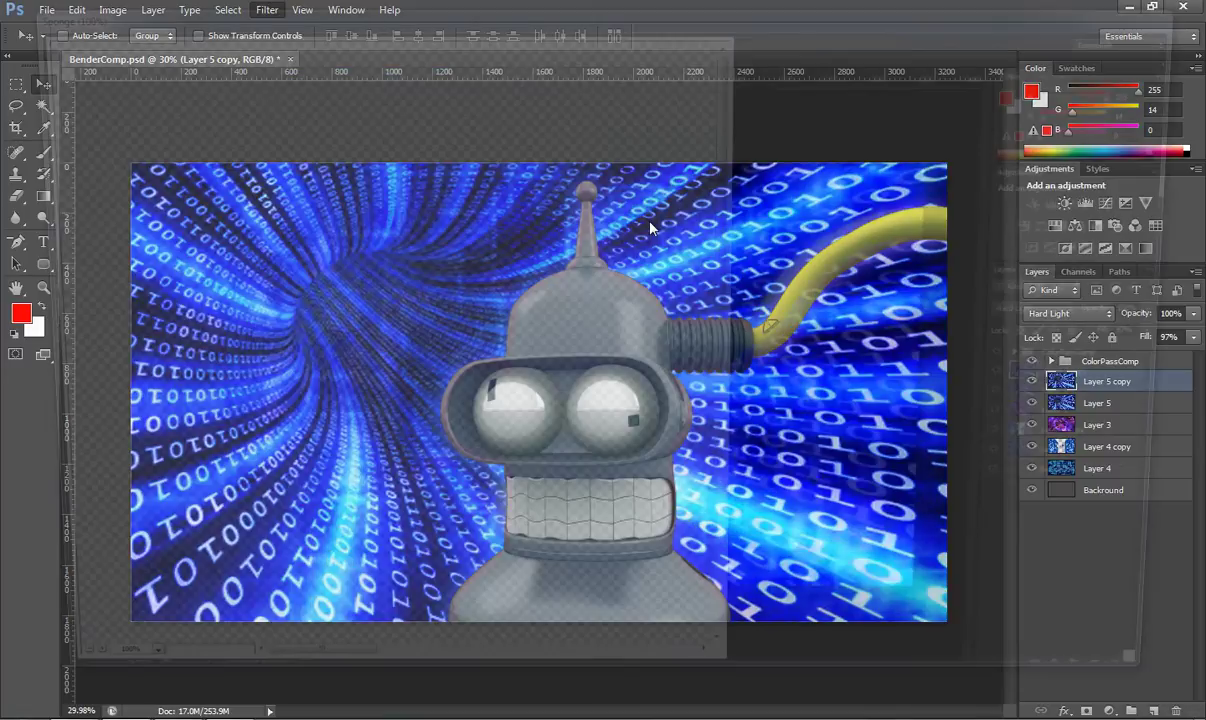
left_click(1030, 100)
scroll(1040, 120, "up", 6)
left_click(1055, 118)
key("Down")
key("Down")
key("Down")
key("Down")
key("Down")
key("Down")
key("Down")
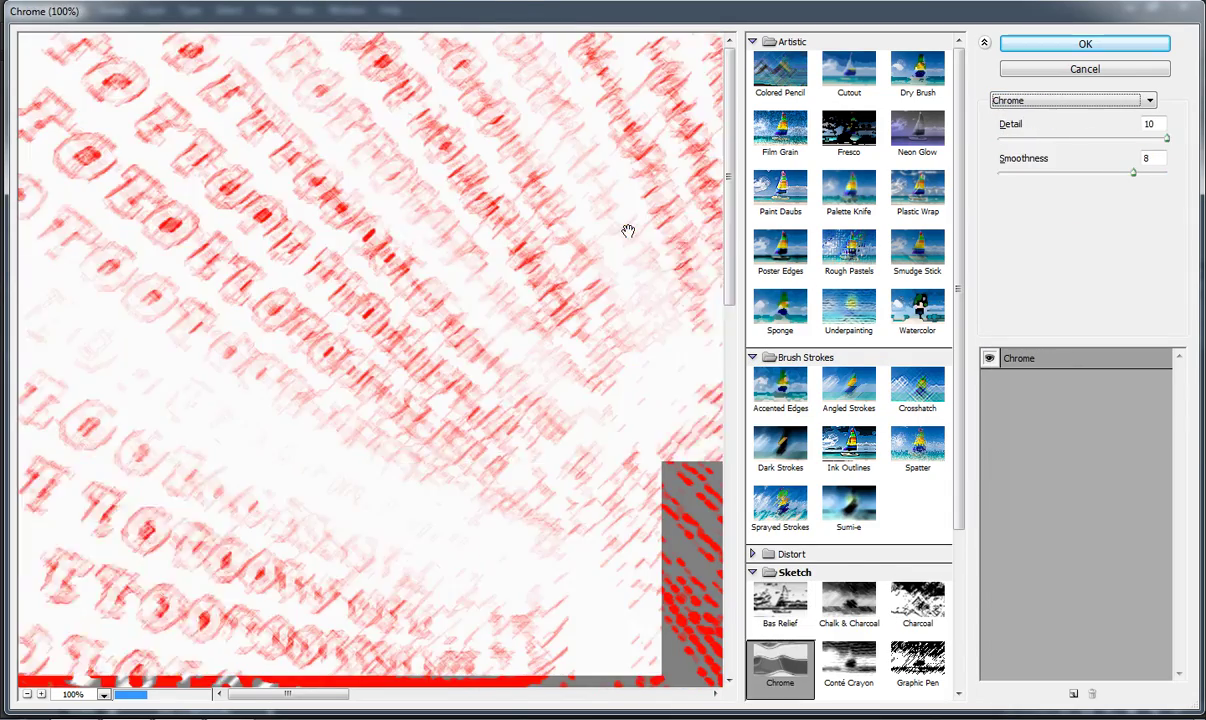
key("Down")
key("Down")
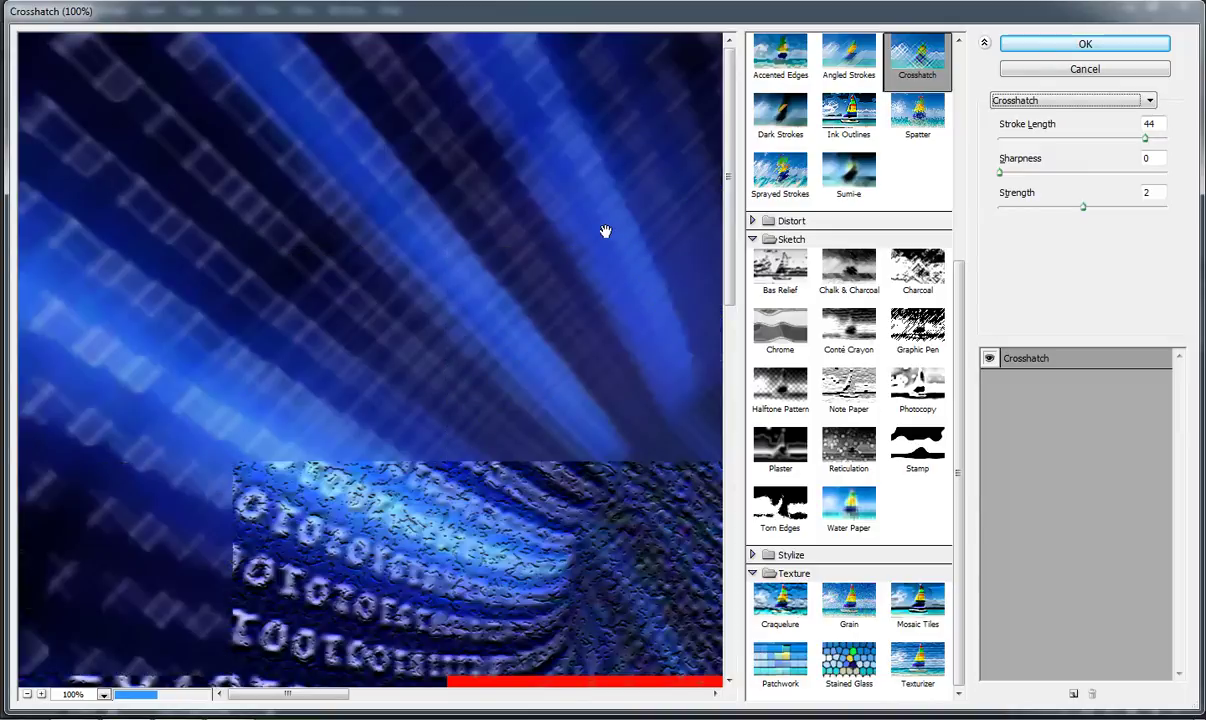
key("Down")
key("Down")
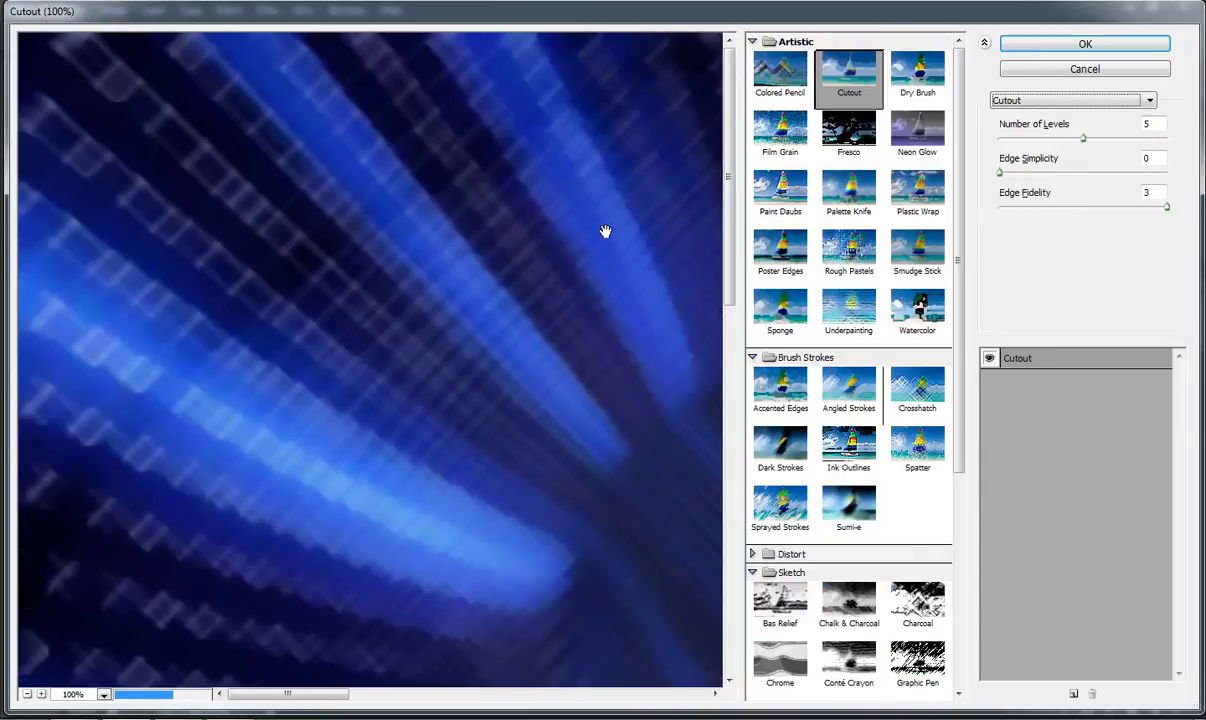
key("Down")
key("Down")
key("Down")
key("Down")
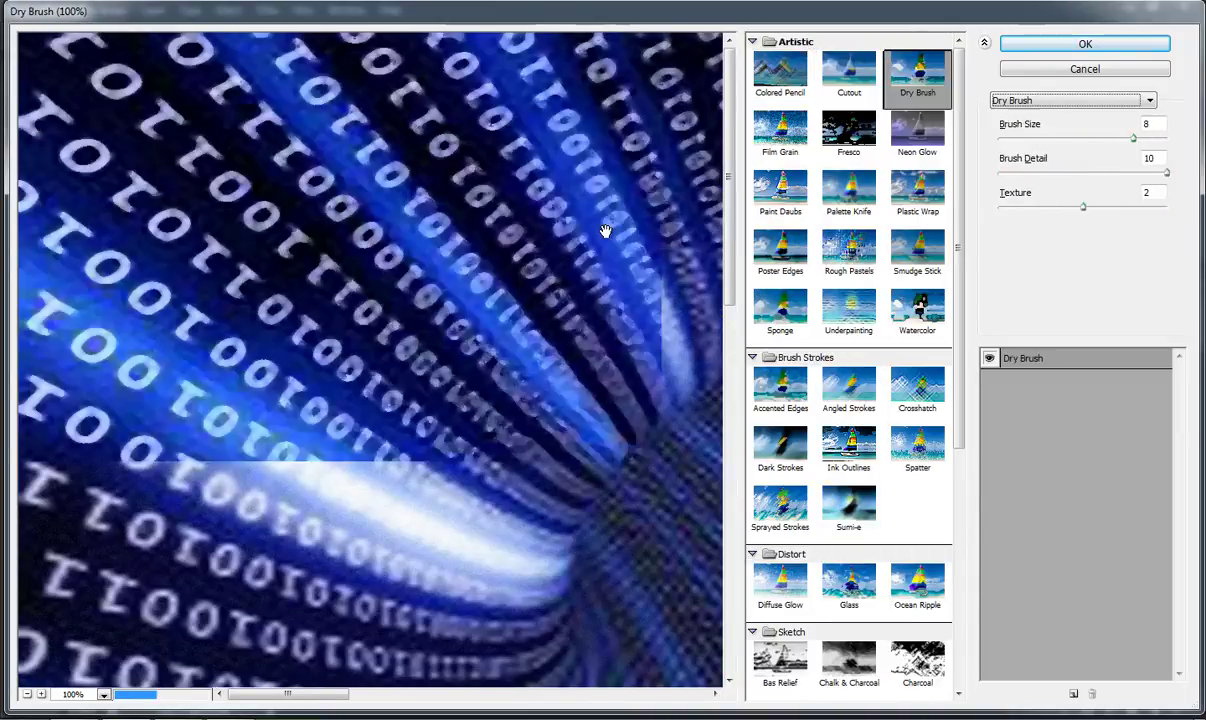
key("Down")
key("Down")
key("Down")
key("Down")
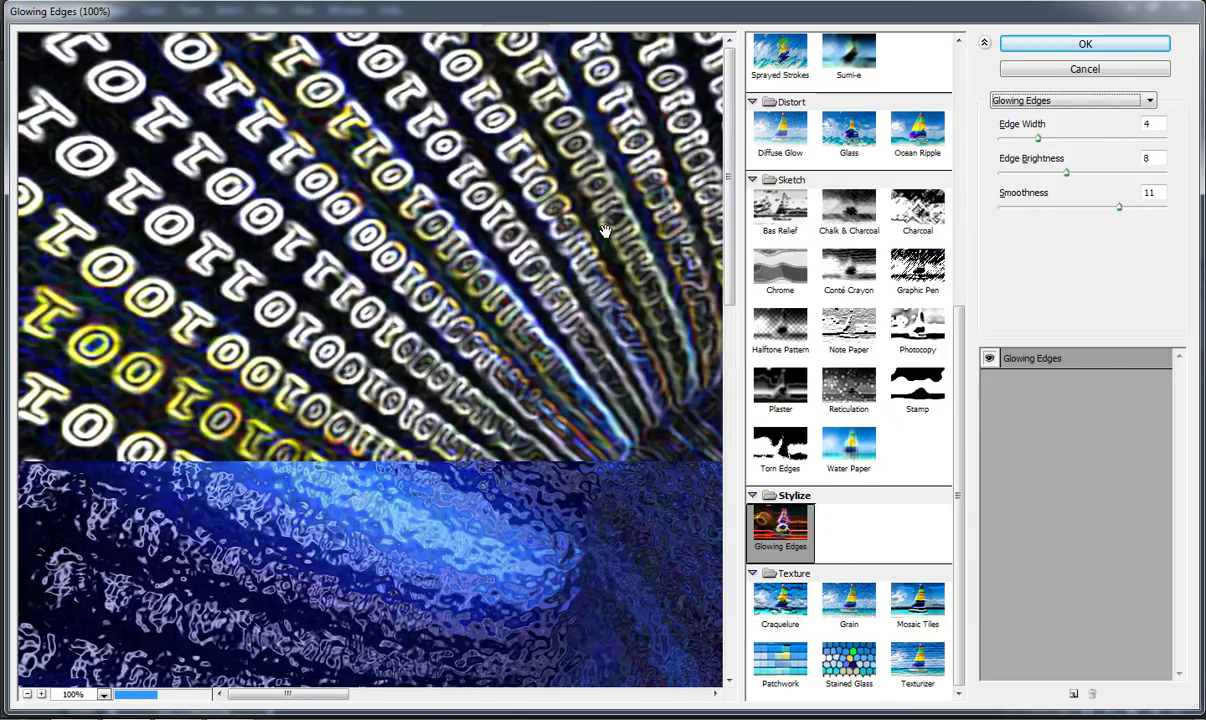
key("Down")
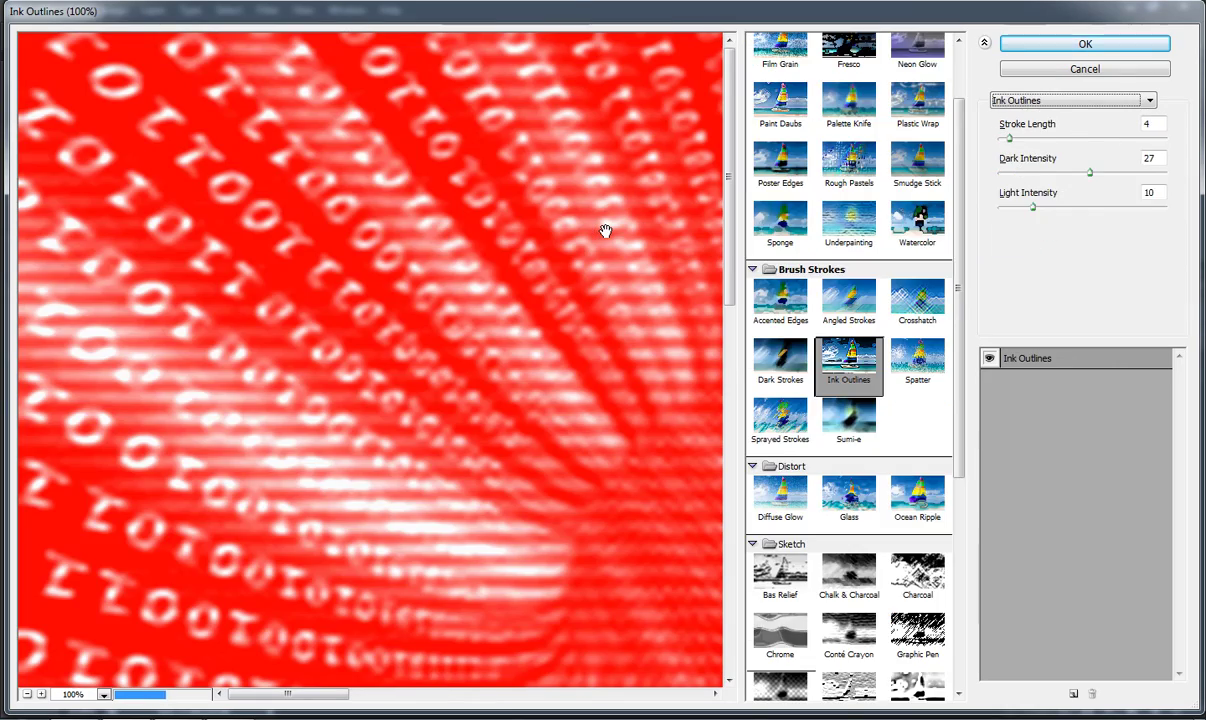
key("Down")
key("Down")
key("Down")
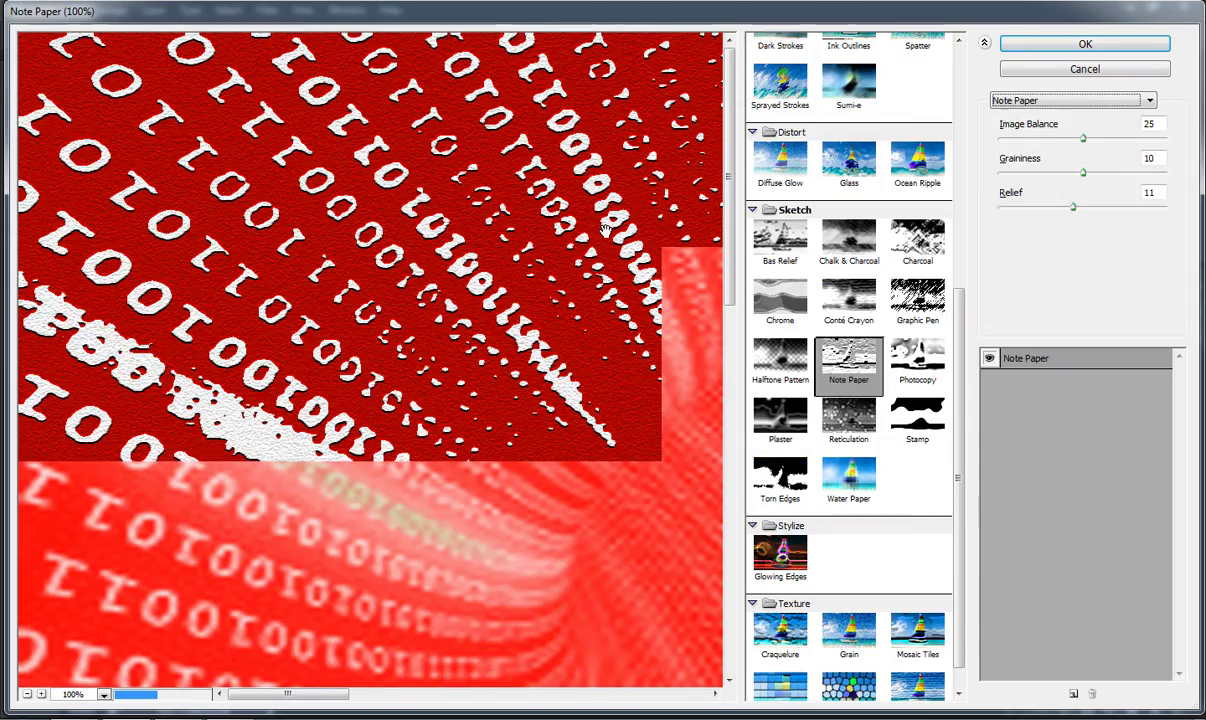
key("Down")
key("Down")
key("Down")
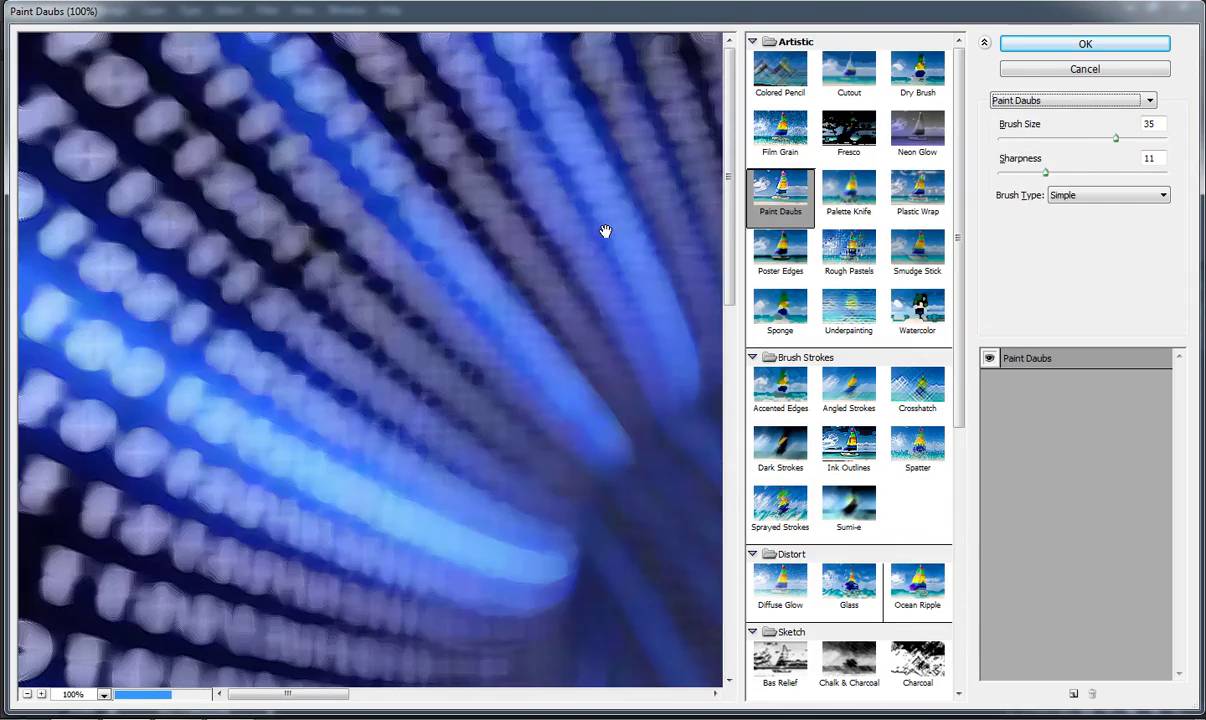
key("Down")
key("Down")
key("Down")
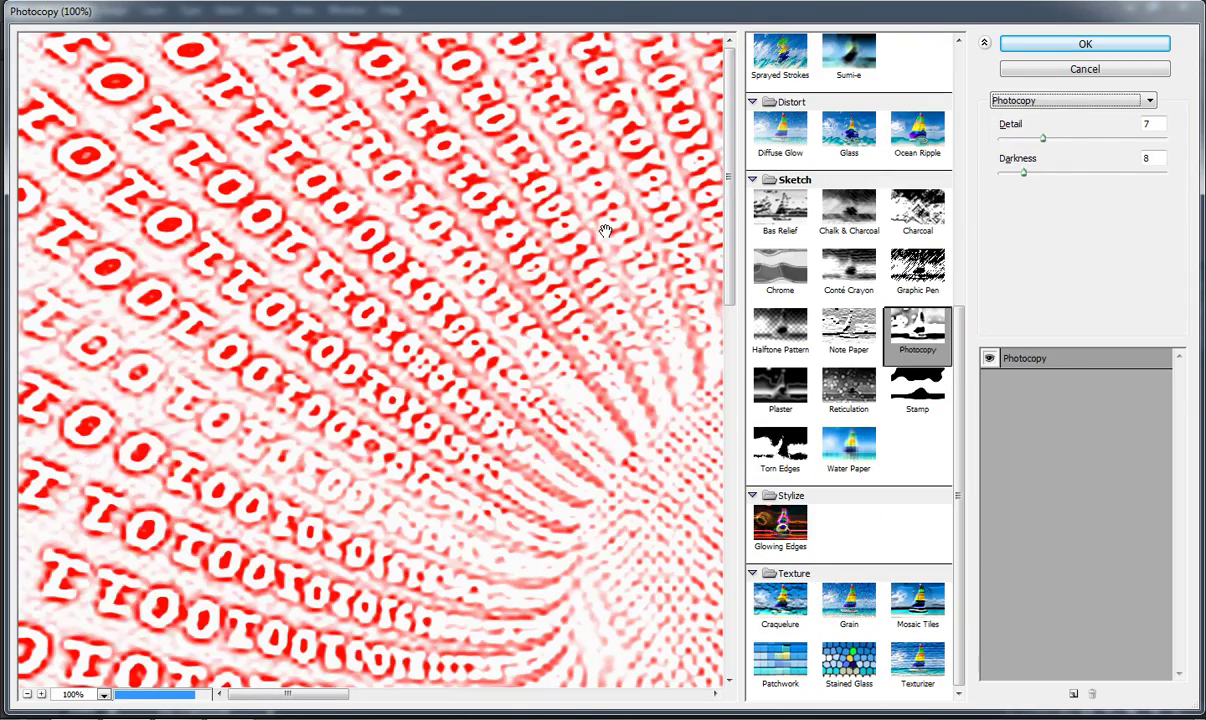
key("Down")
key("Down")
key("Down")
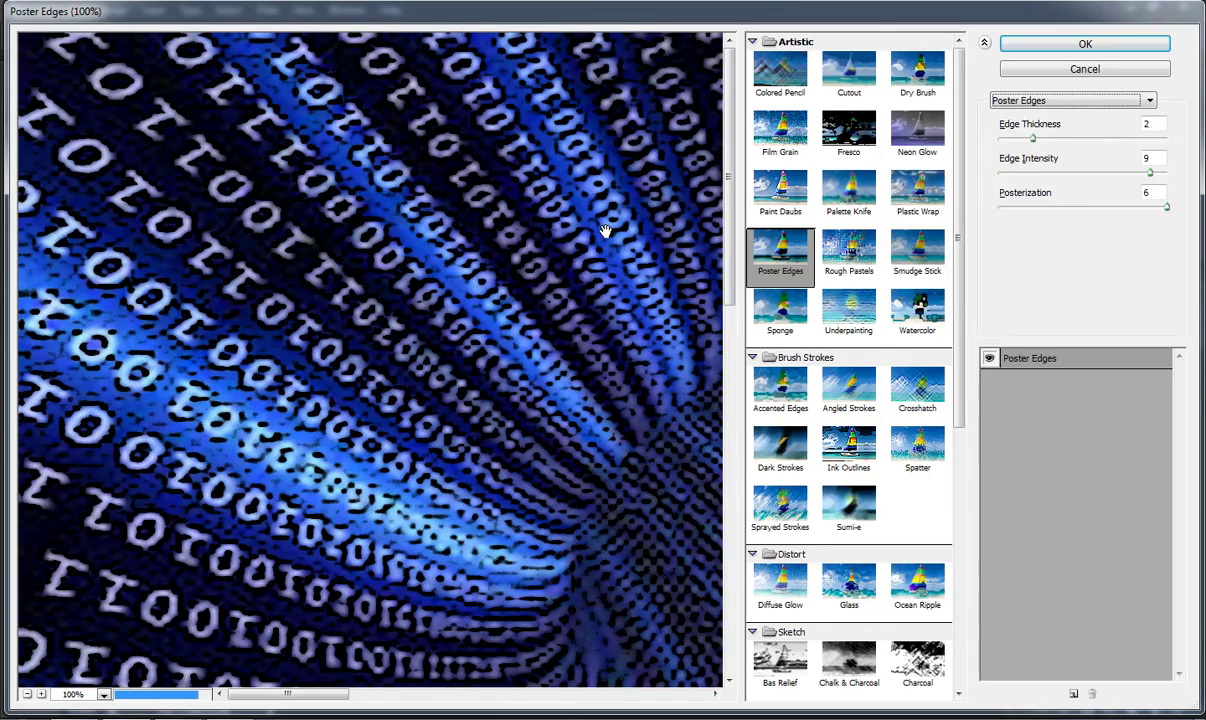
key("Down")
key("Down")
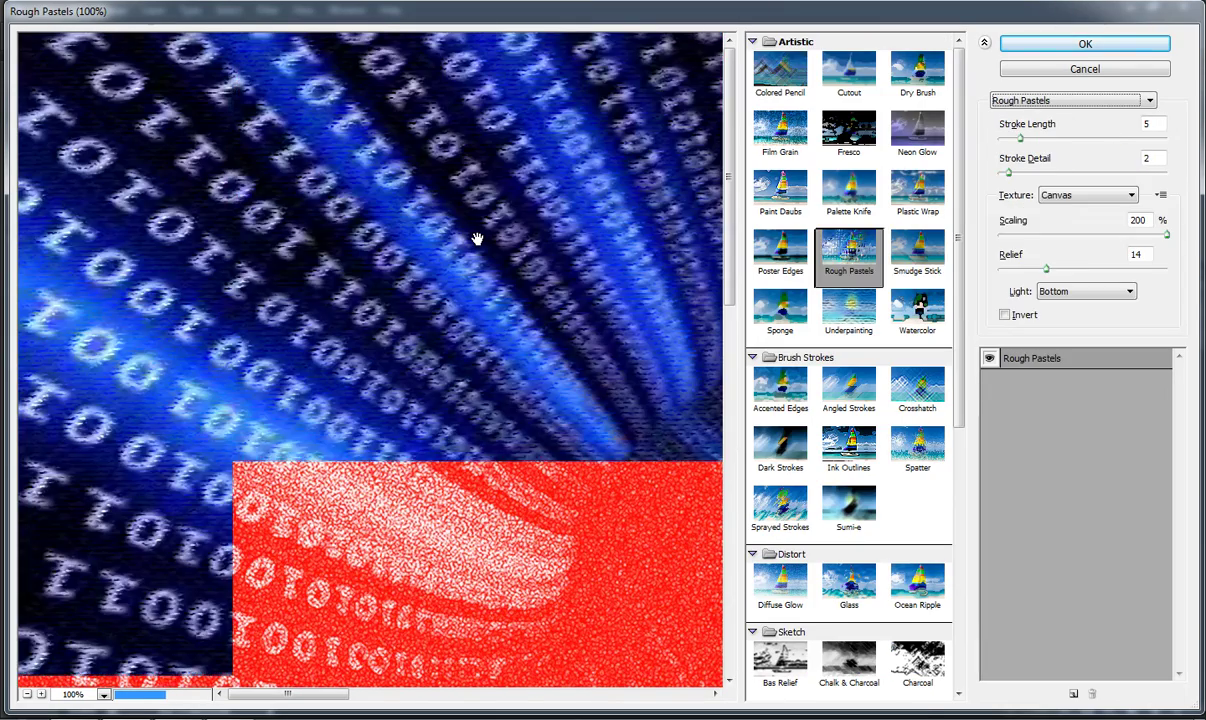
key("Down")
key("Down")
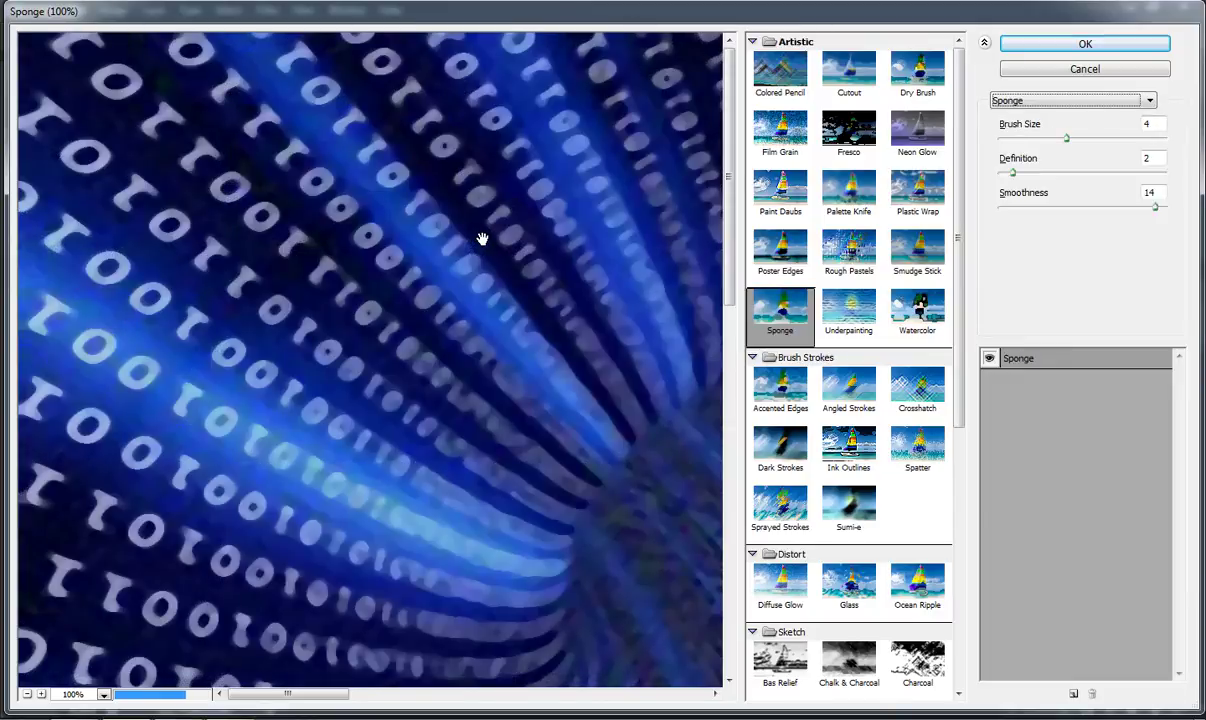
key("Down")
key("Down")
key("Down")
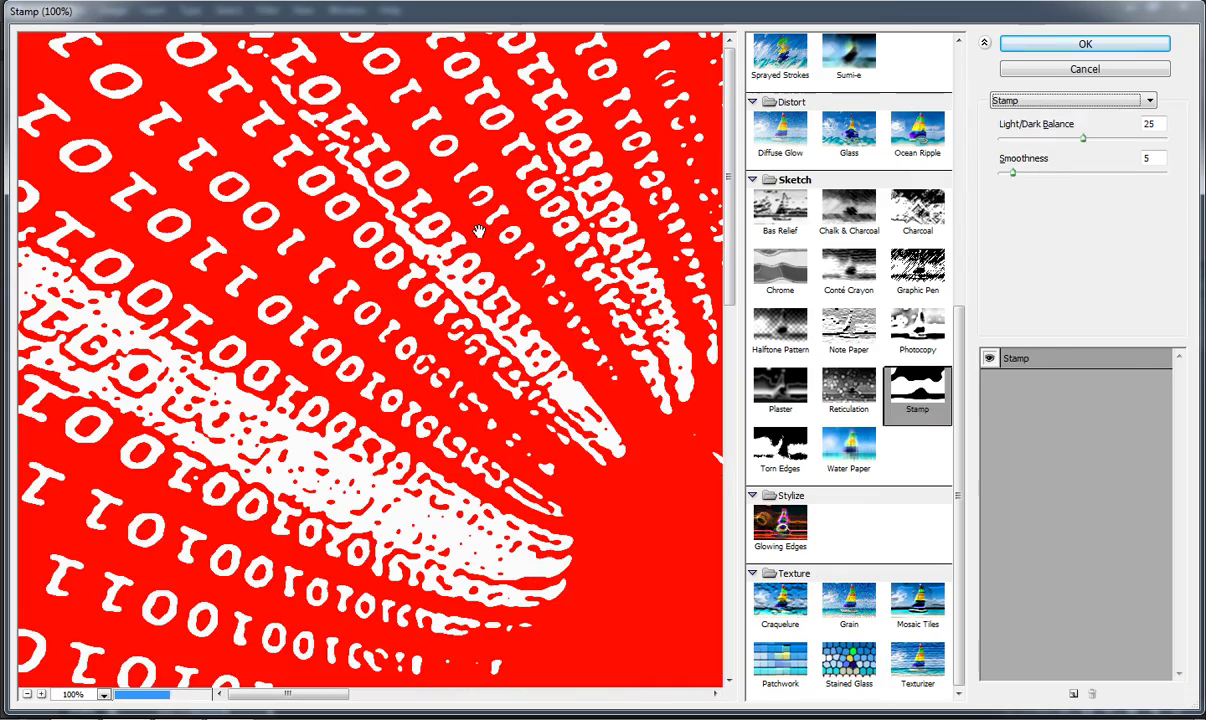
key("Down")
key("Down")
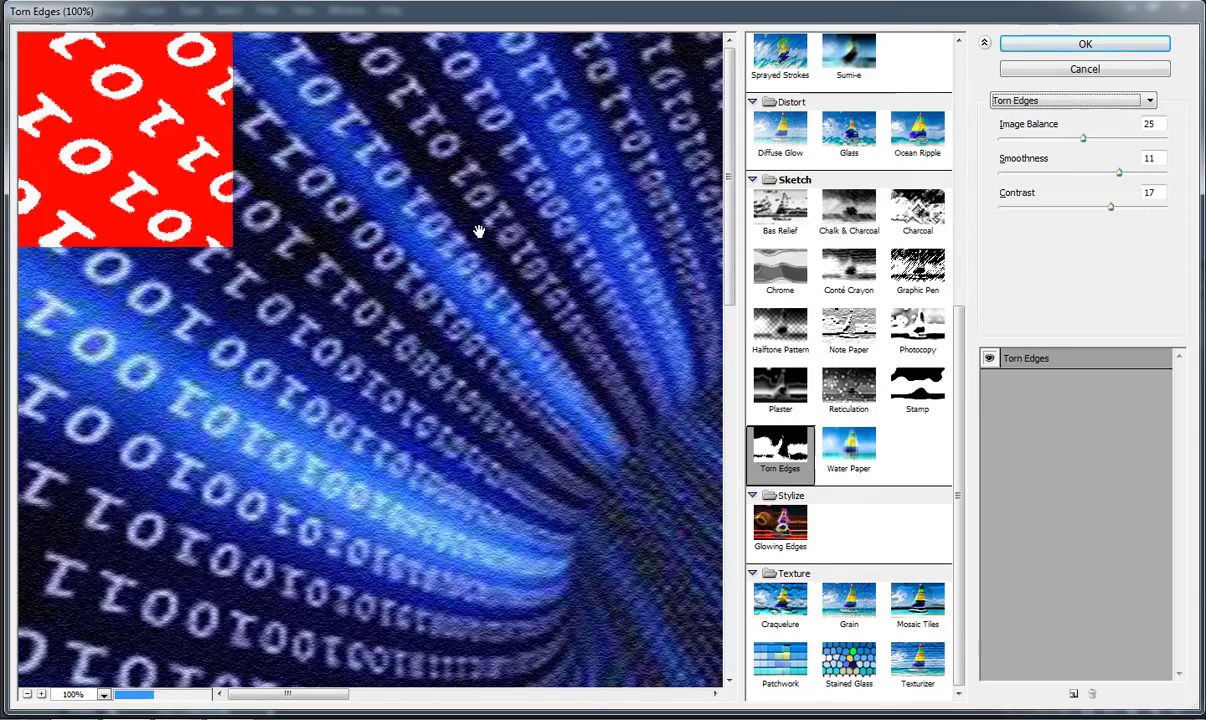
key("Down")
key("Down")
key("Down")
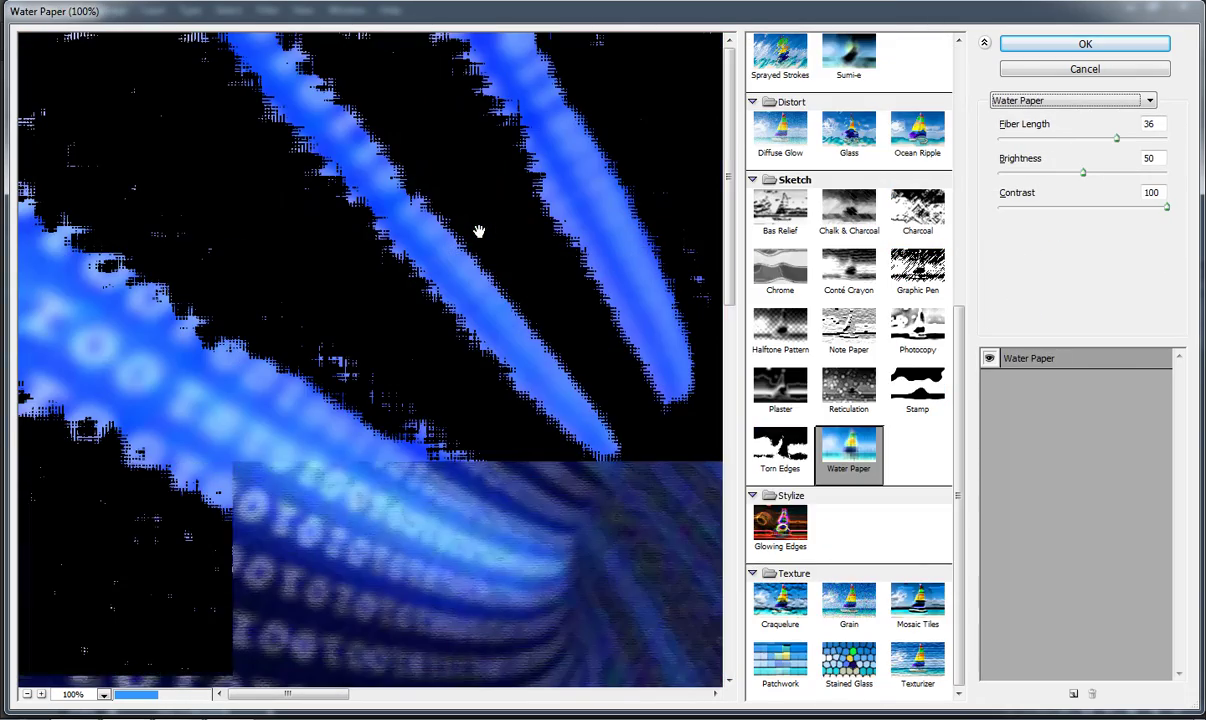
key("Down")
key("Up")
key("Up")
key("Up")
key("Up")
key("Up")
key("Up")
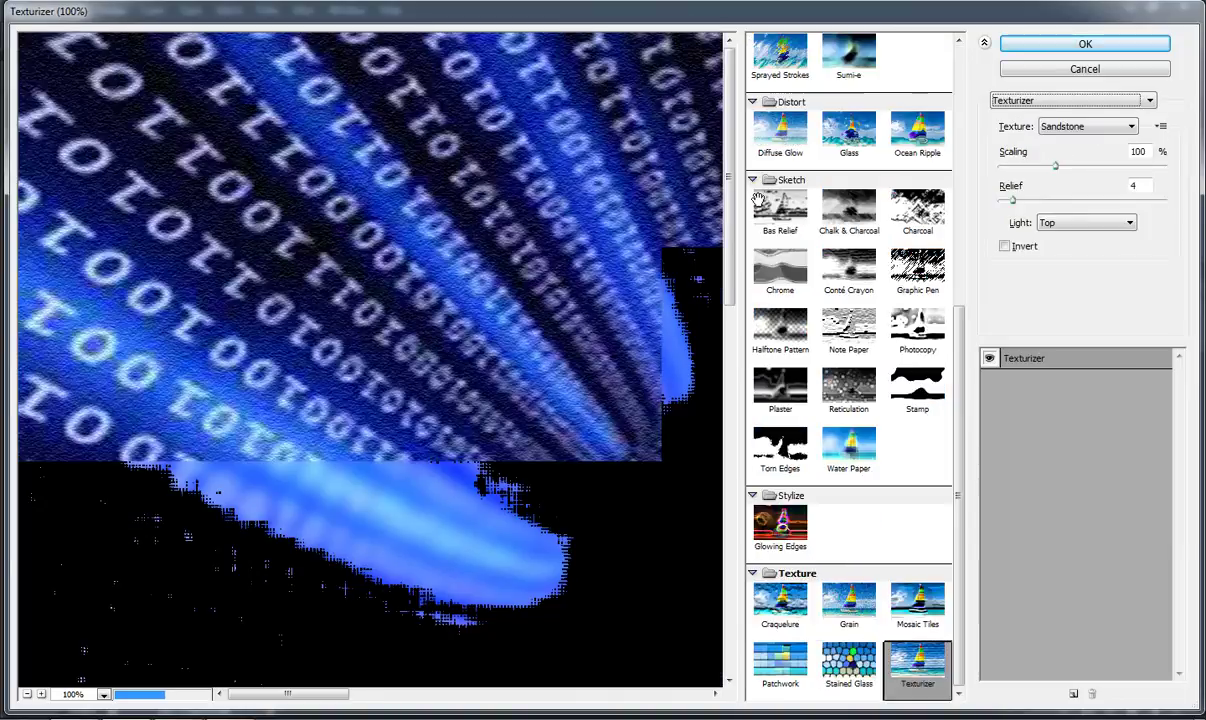
Preview the gallery effects again from Accented Edges through Crosshatch, and try a higher sharpness for Crosshatch
left_click(1125, 101)
scroll(1070, 136, "up", 4)
scroll(1070, 136, "up", 4)
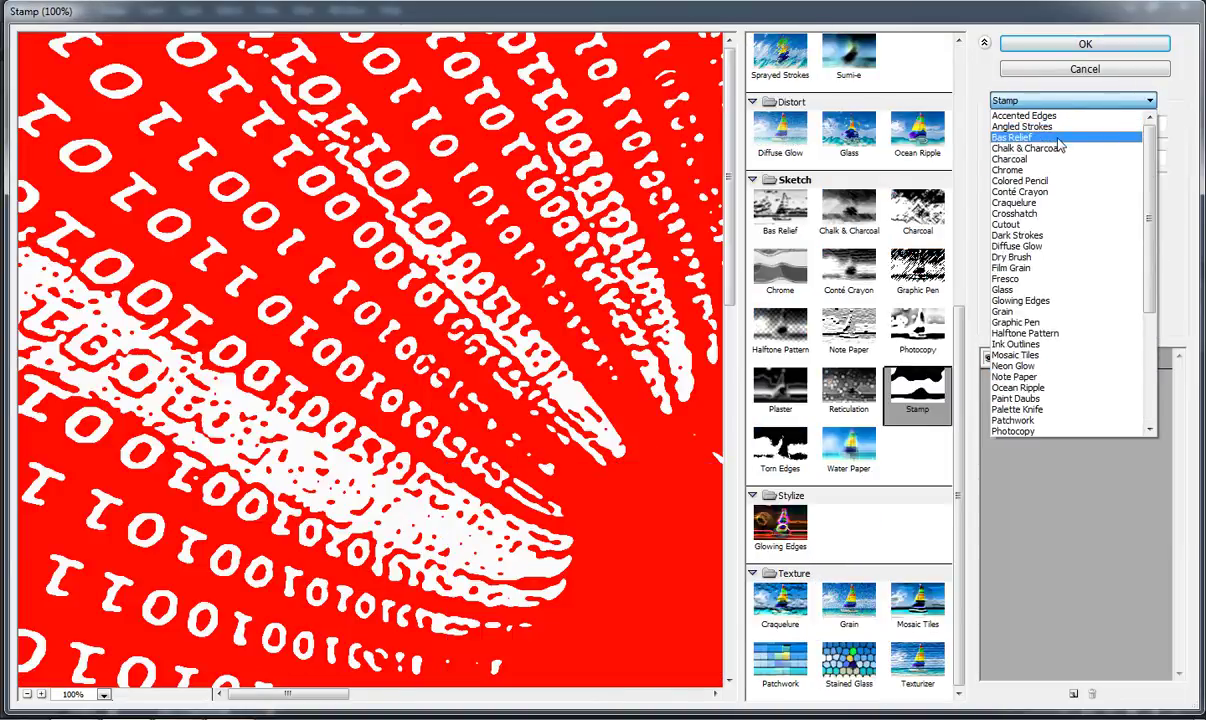
left_click(1030, 116)
key("Down")
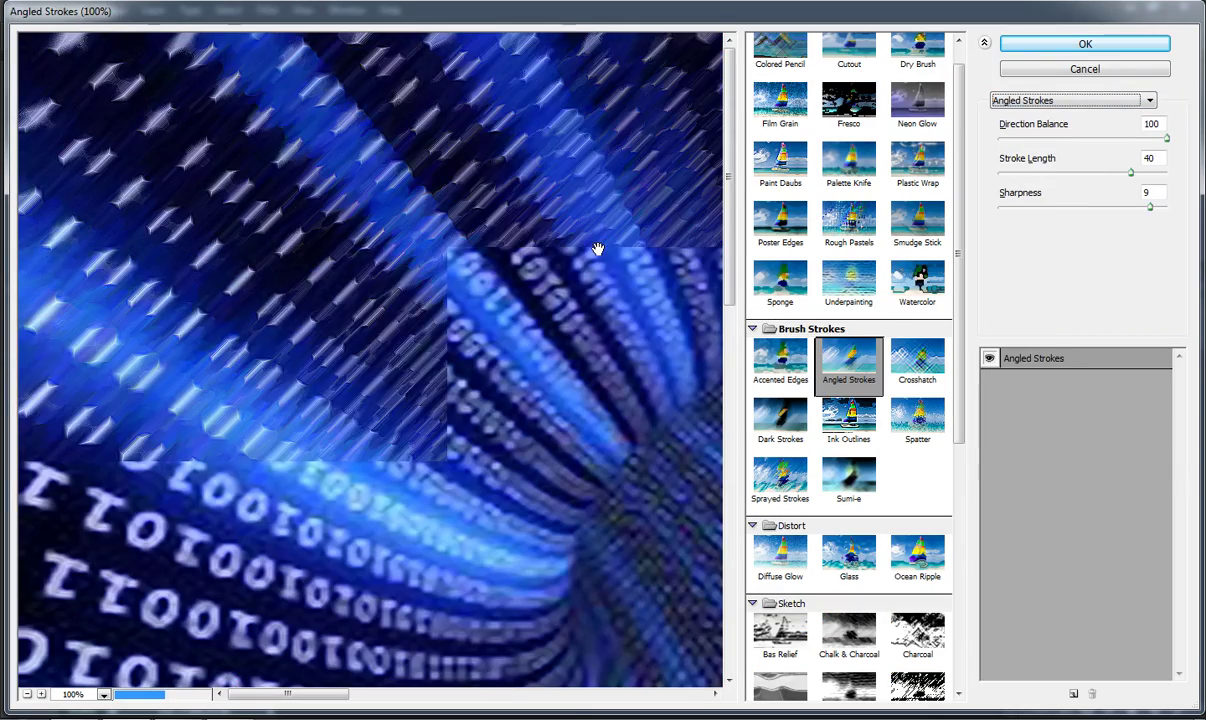
key("Down")
key("Down")
key("Down")
key("Down")
key("Down")
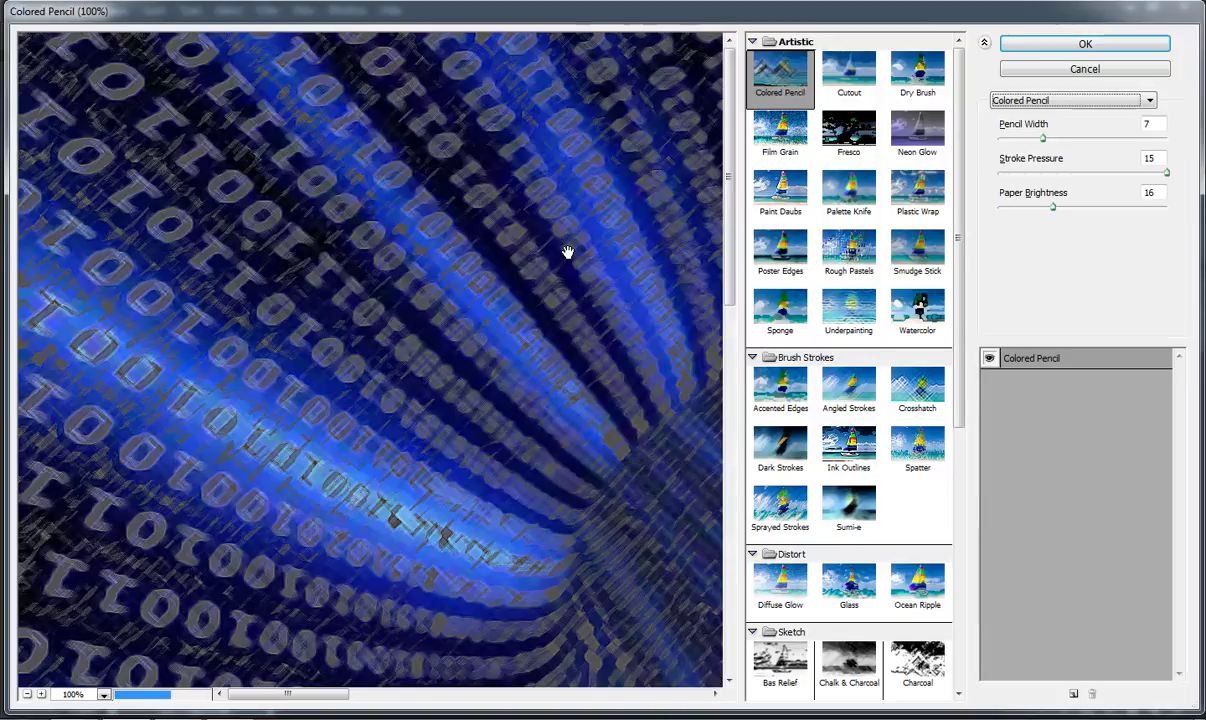
key("Down")
key("Down")
key("Down")
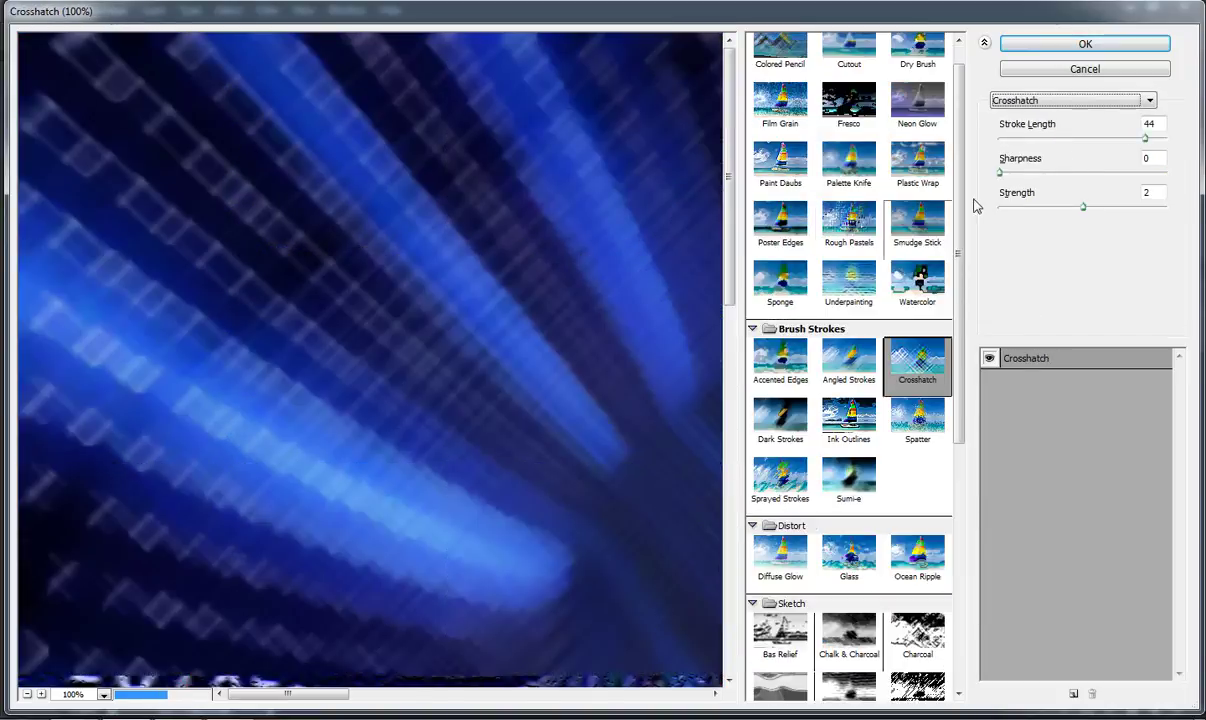
left_click_drag(1003, 173, 1068, 175)
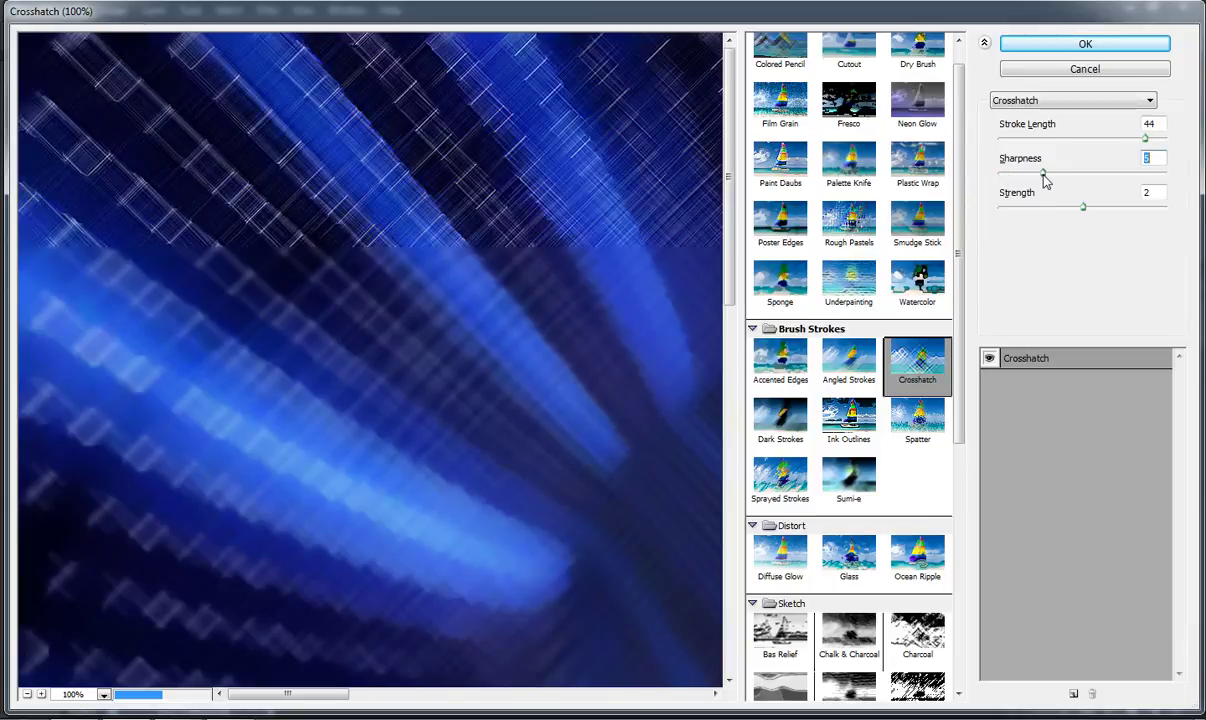
Apply the Cutout filter to the binary tunnel copy with 6 levels, edge simplicity 0 and edge fidelity 3
left_click(1032, 103)
left_click(1007, 127)
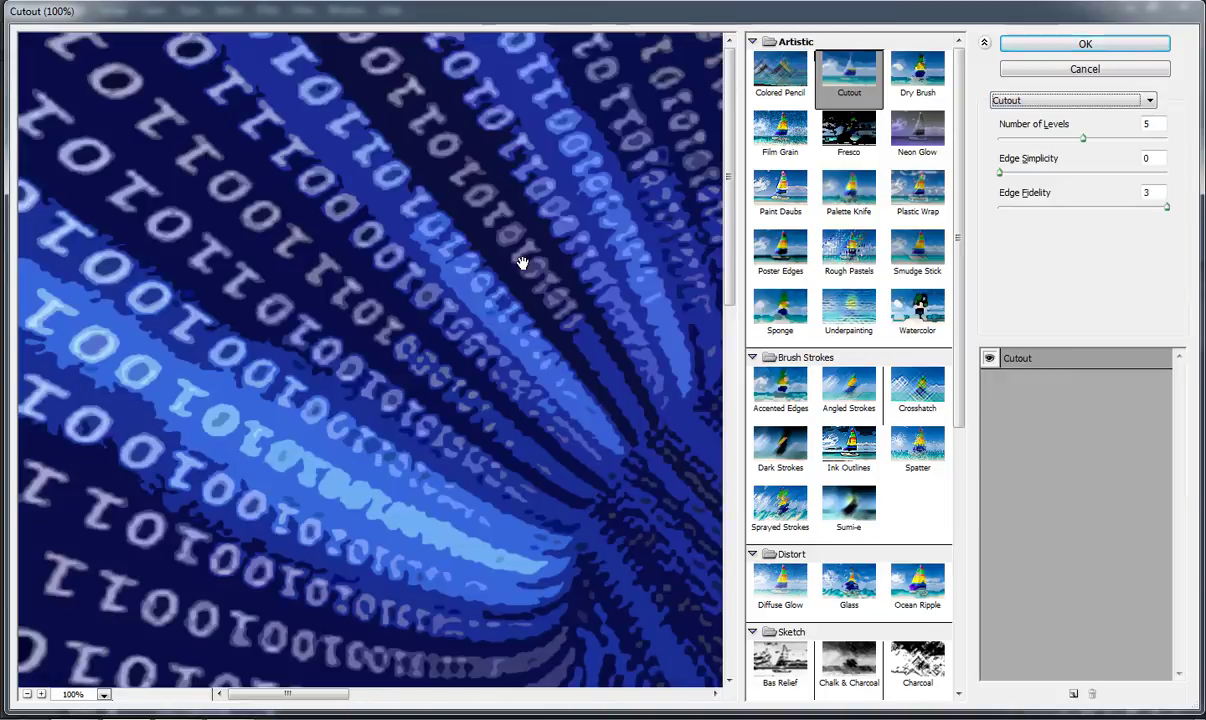
left_click_drag(1083, 138, 1023, 140)
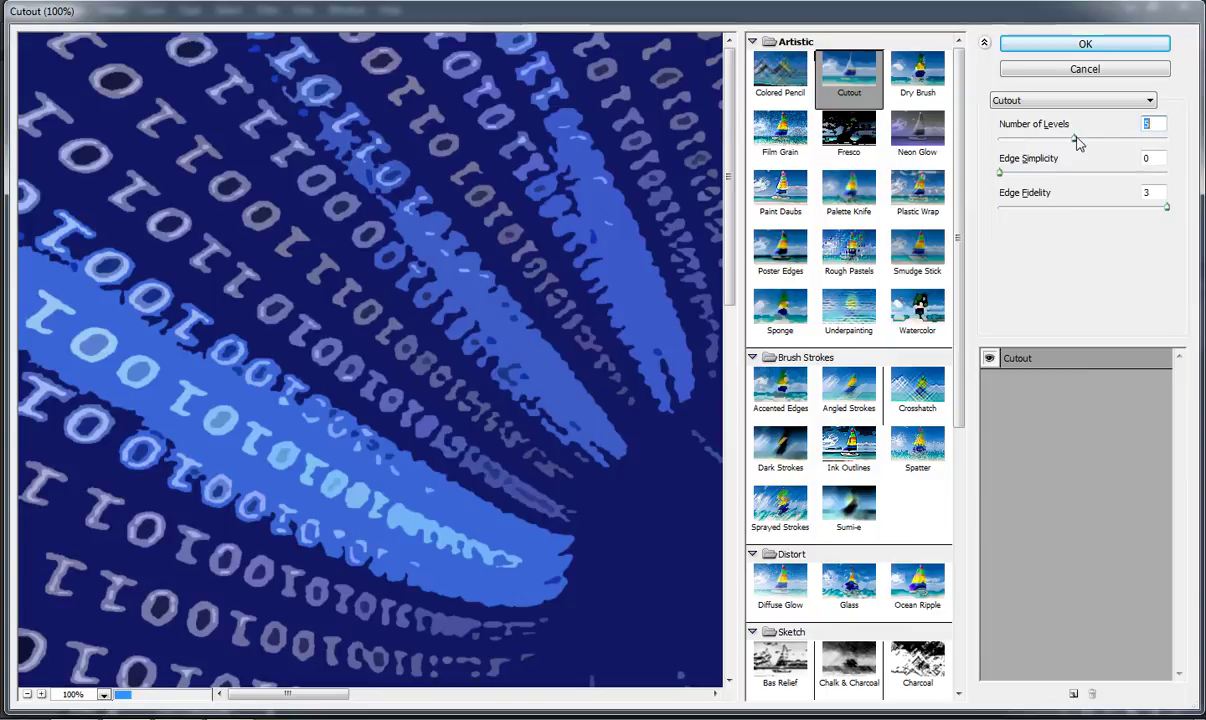
left_click_drag(1113, 142, 1120, 147)
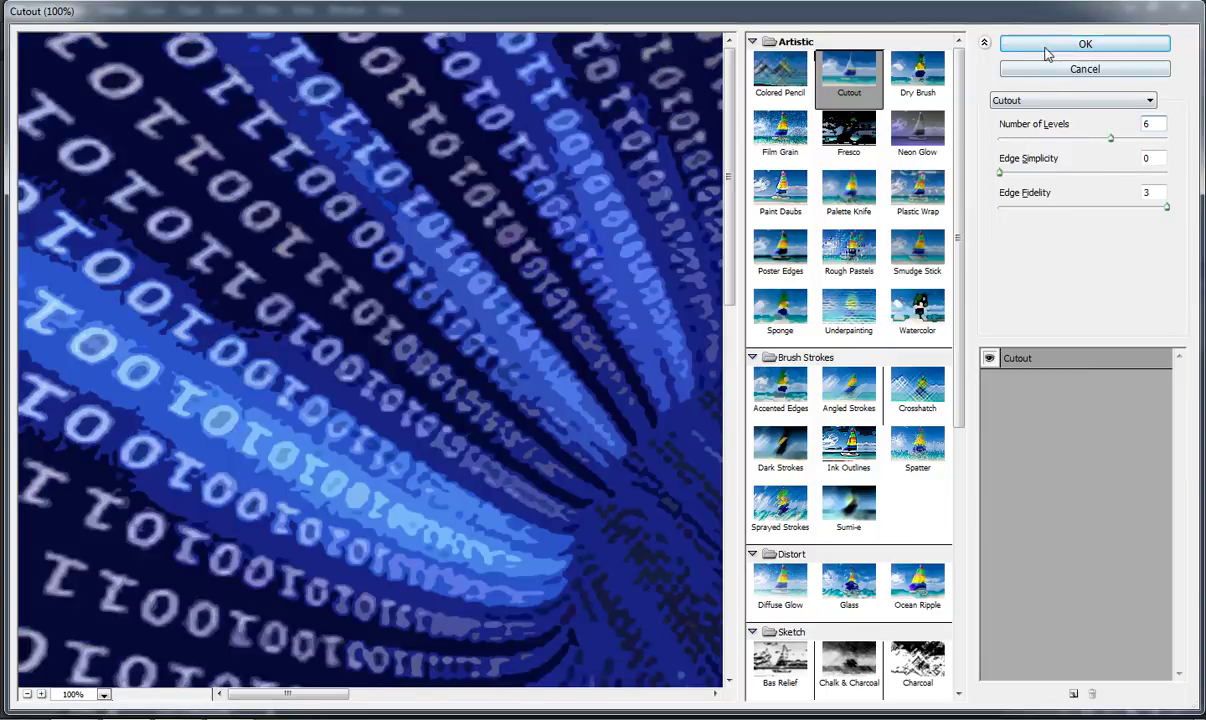
left_click(1047, 49)
Cycle the binary tunnel copy through blend modes from Dissolve onward, settle on Lighten and shift the layer slightly
mouse_move(410, 300)
left_mouse_down()
mouse_move(386, 273)
mouse_move(395, 290)
mouse_move(378, 290)
mouse_move(406, 303)
mouse_move(389, 270)
mouse_move(417, 287)
mouse_move(405, 288)
left_mouse_up()
left_click(1040, 313)
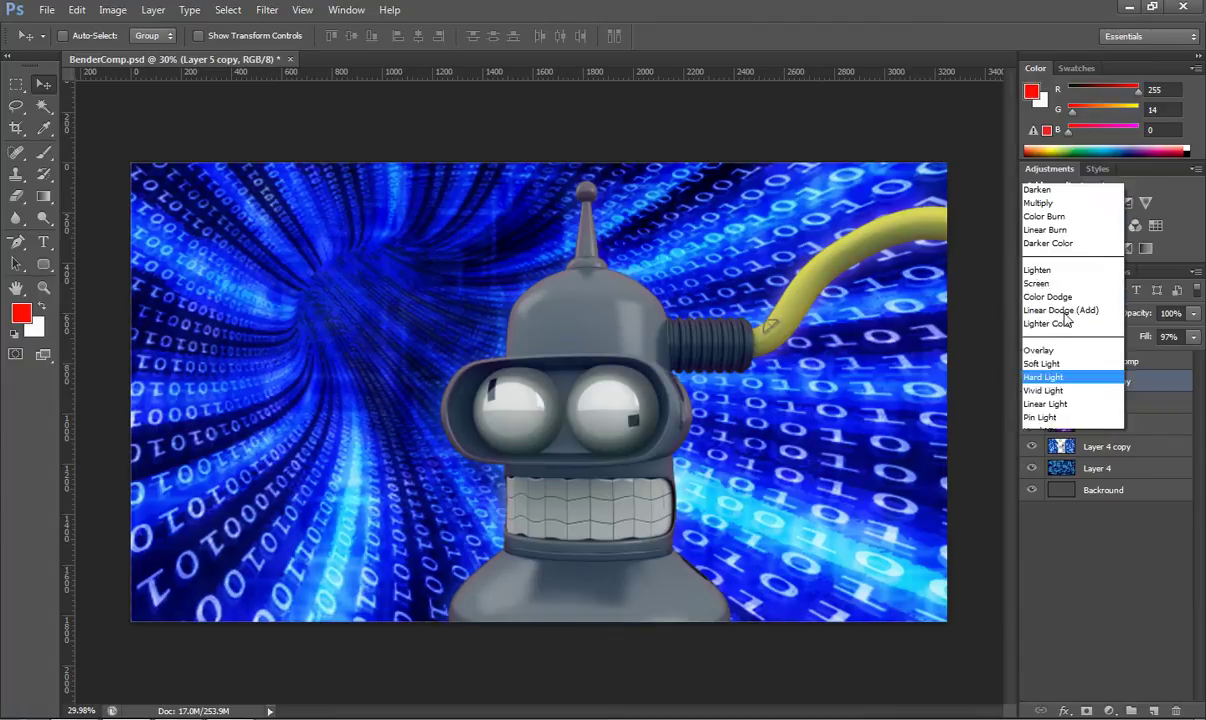
left_click(1056, 16)
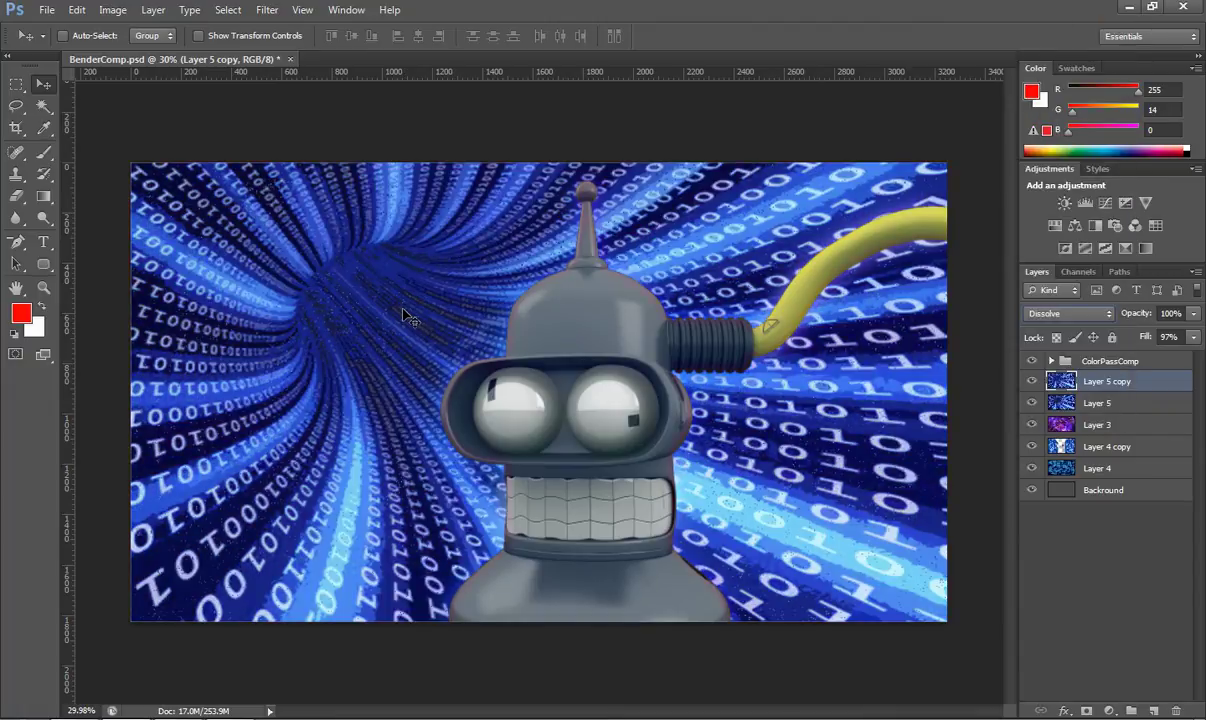
key("shift+plus")
key("shift+plus")
key("shift+plus")
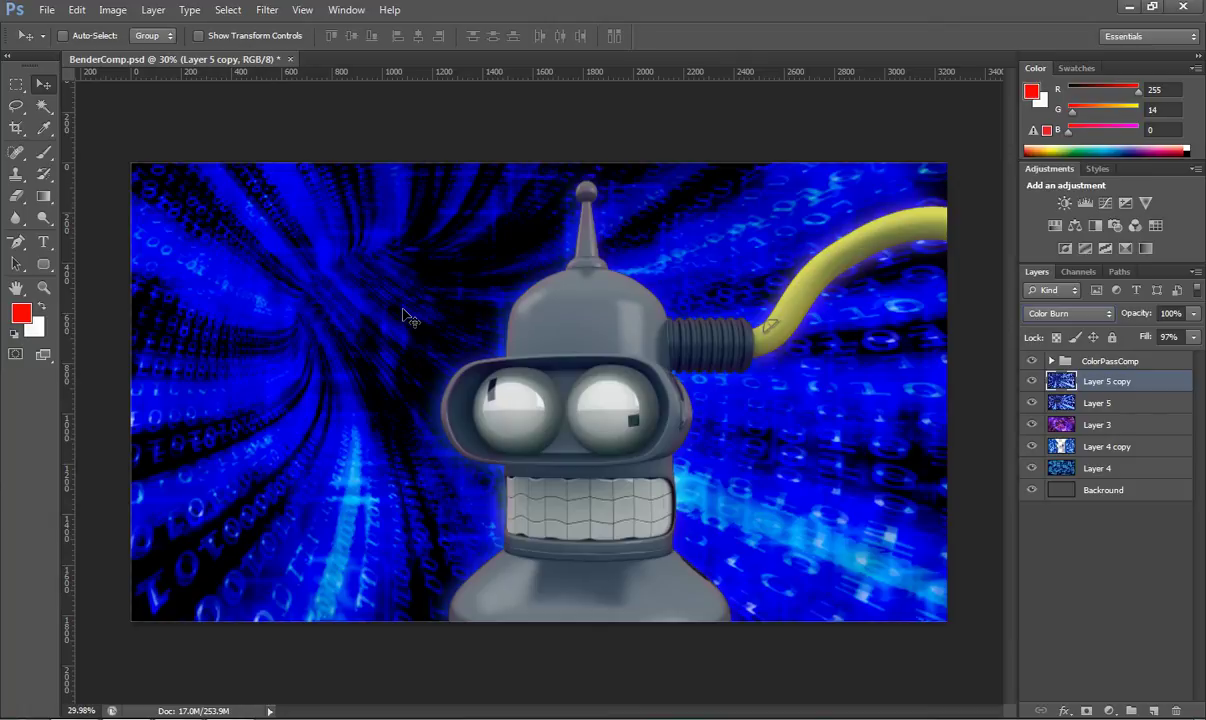
key("shift+plus")
key("shift+plus")
key("shift+plus")
left_click_drag(405, 318, 402, 295)
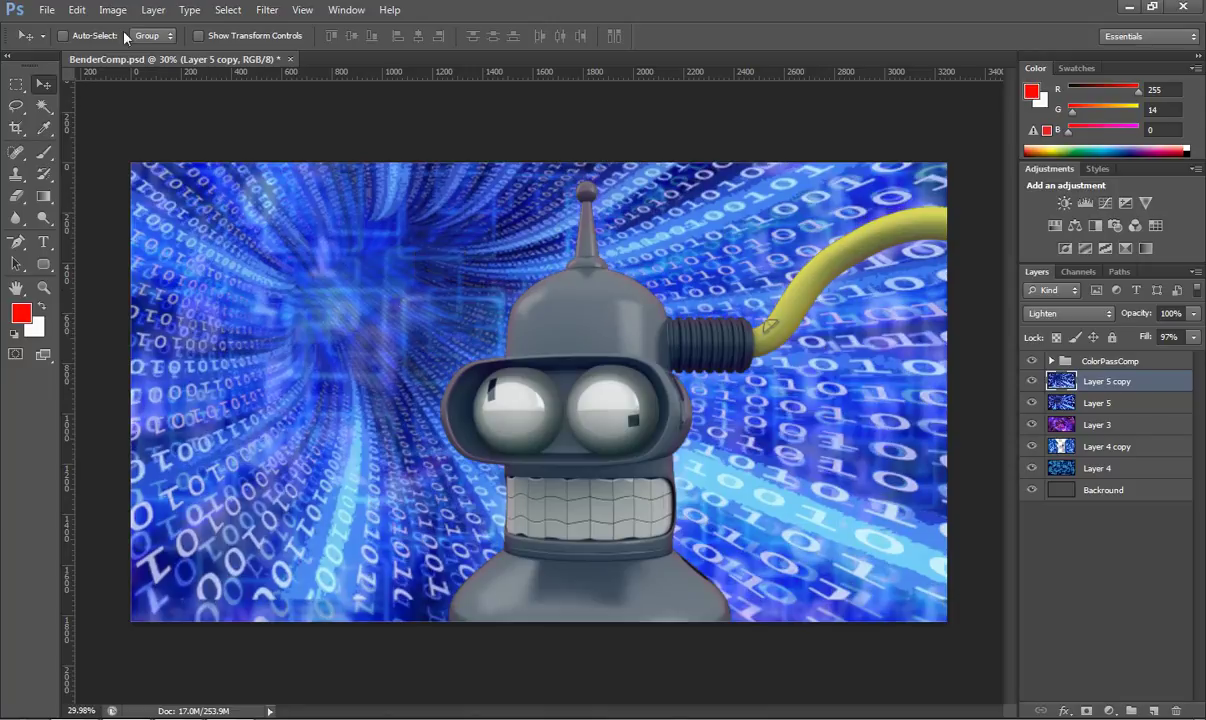
Apply a Gaussian Blur with an 8.0 pixel radius to the binary tunnel copy and inspect the softened background
left_click(240, 12)
mouse_move(267, 10)
mouse_move(290, 180)
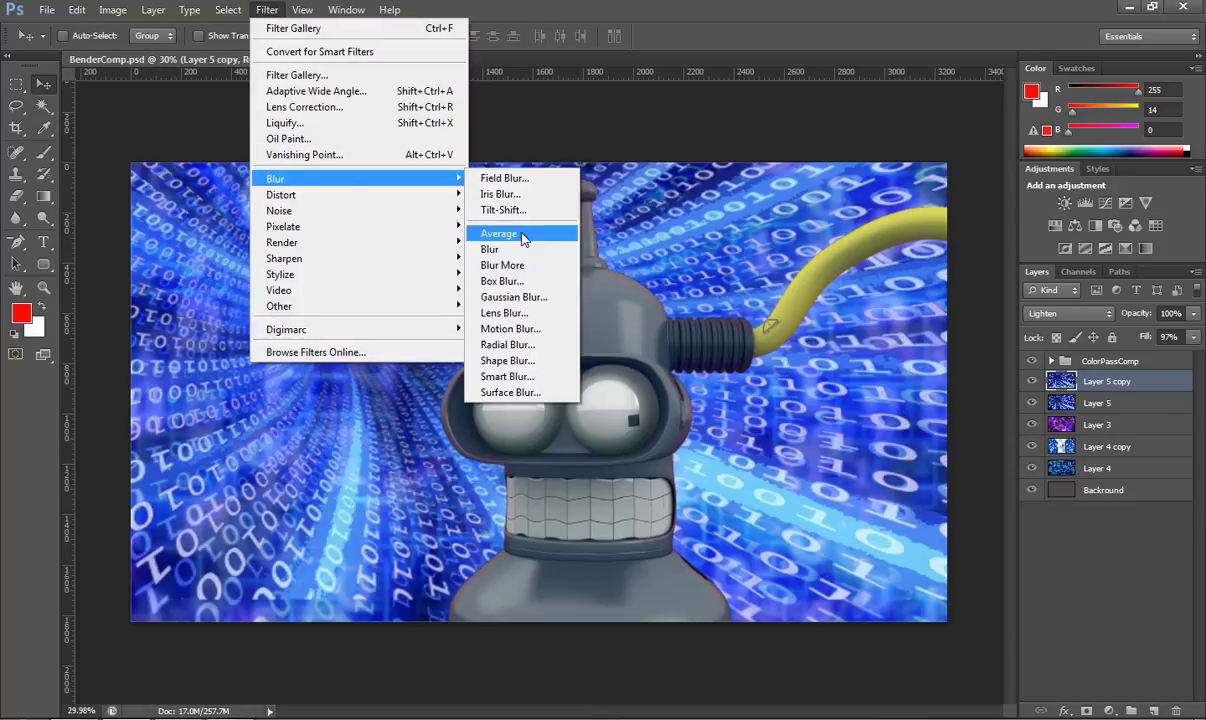
left_click(509, 296)
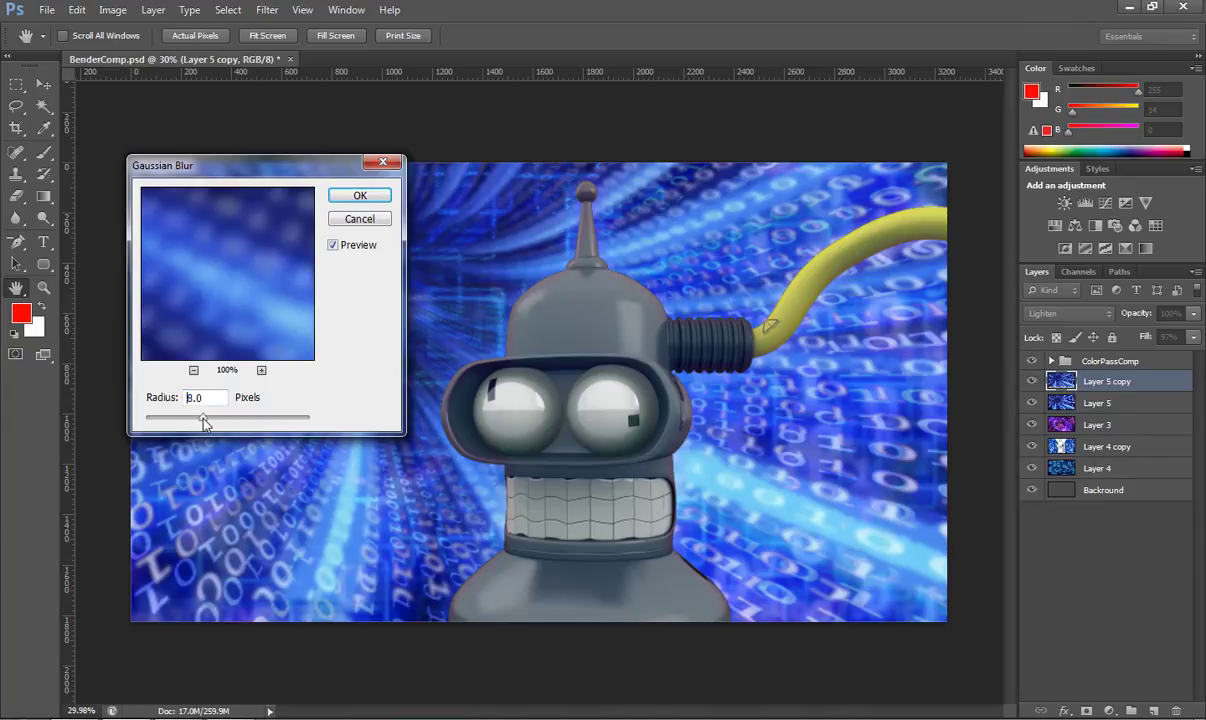
left_click(362, 196)
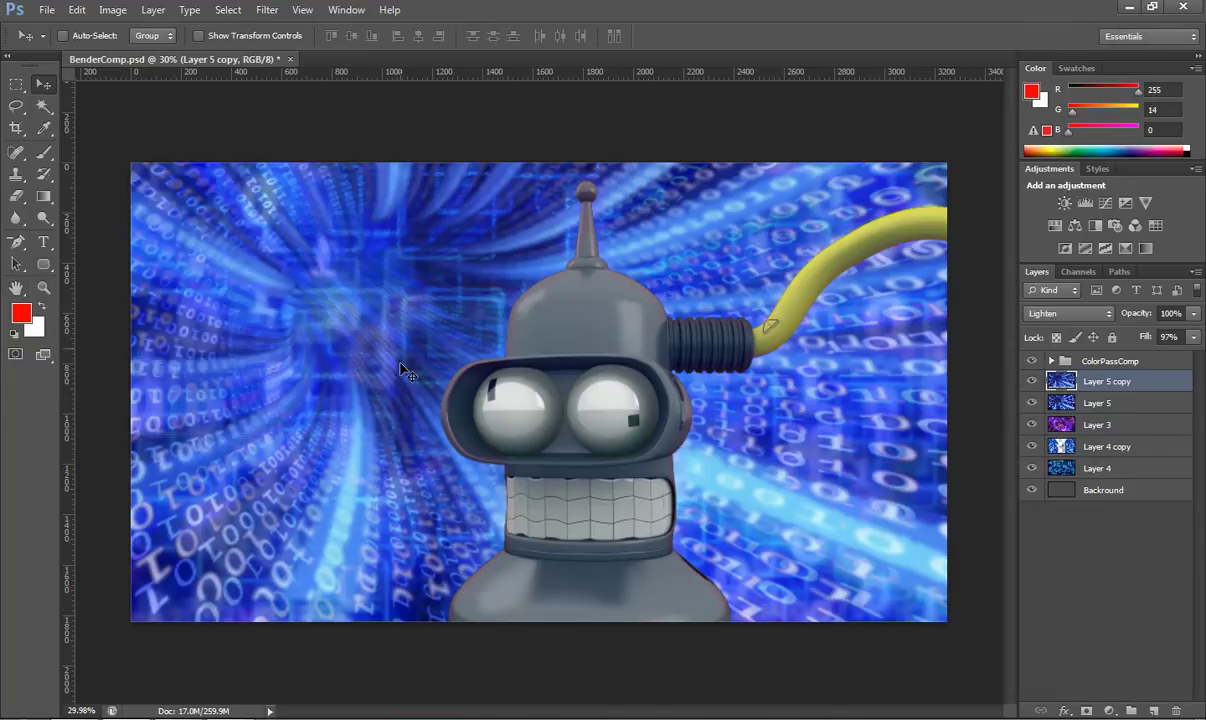
scroll(412, 390, "up", 4)
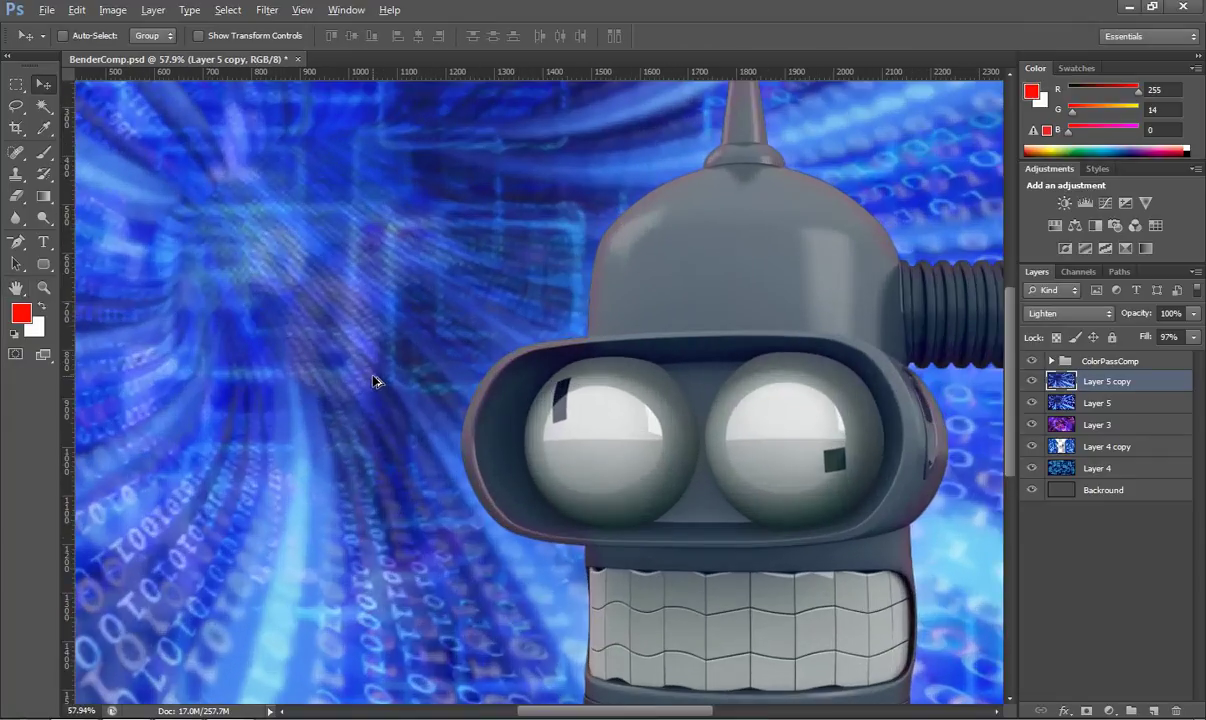
scroll(373, 381, "down", 4)
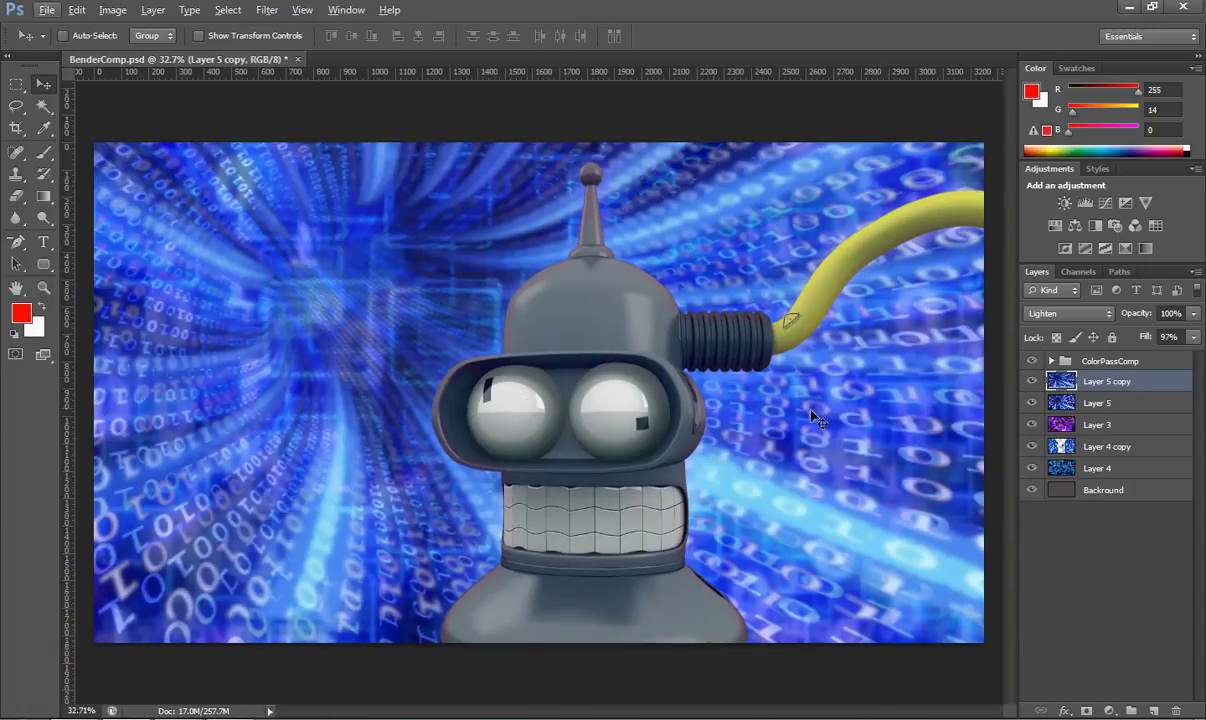
Create a layer group above the binary tunnel copy and name it Backround
key("ctrl+g")
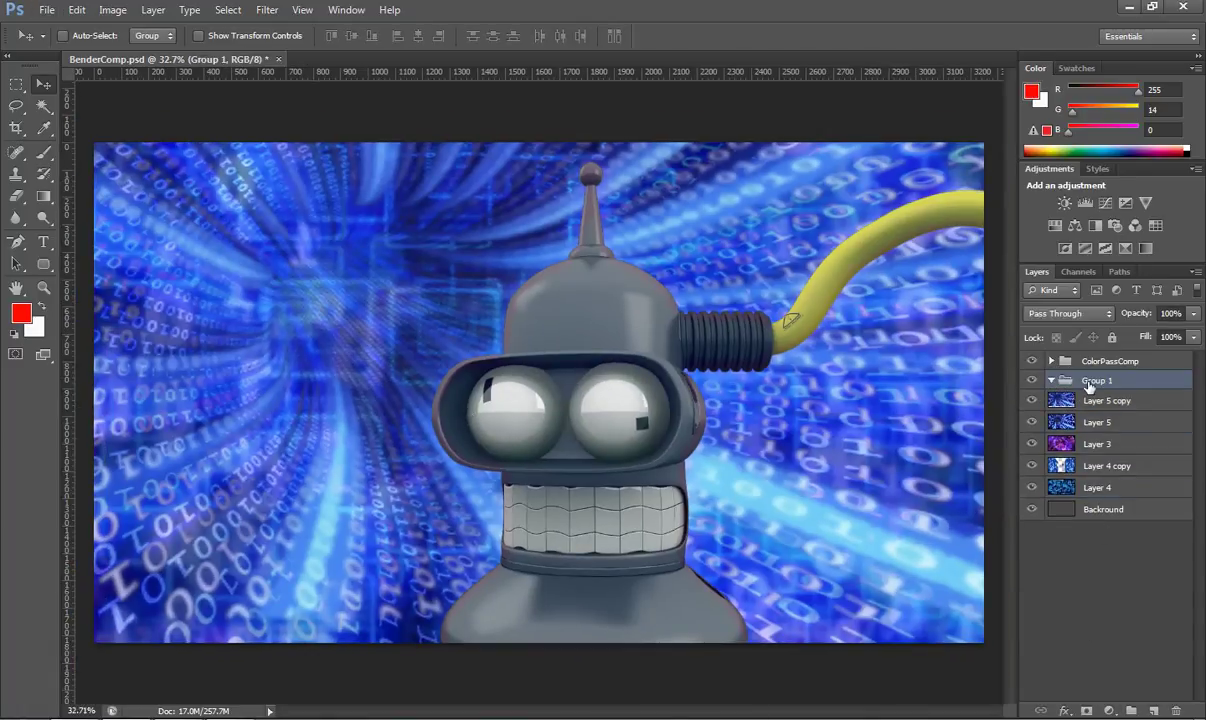
double_click(1094, 381)
type("B")
key("Return")
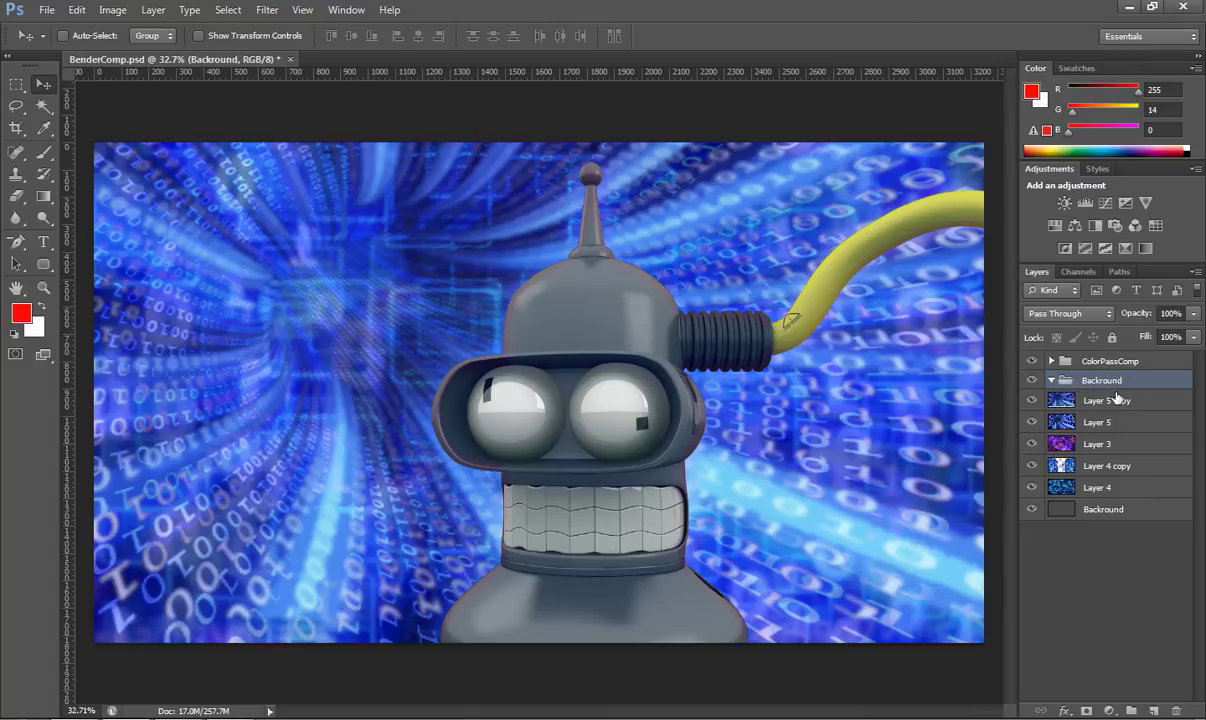
Move the five layers from Layer 5 copy down to Layer 4 into the Backround group and collapse it
left_click(1117, 399)
left_click(1097, 488, "shift")
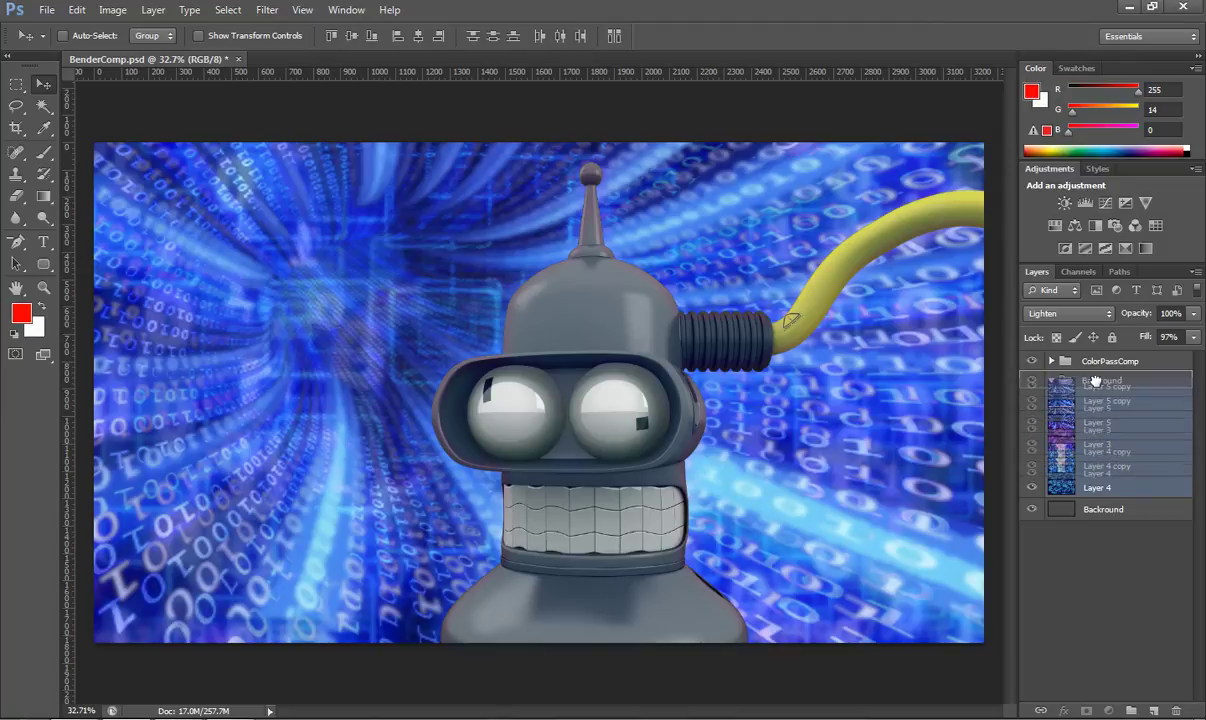
left_click_drag(1097, 488, 1077, 397)
left_click(1052, 381)
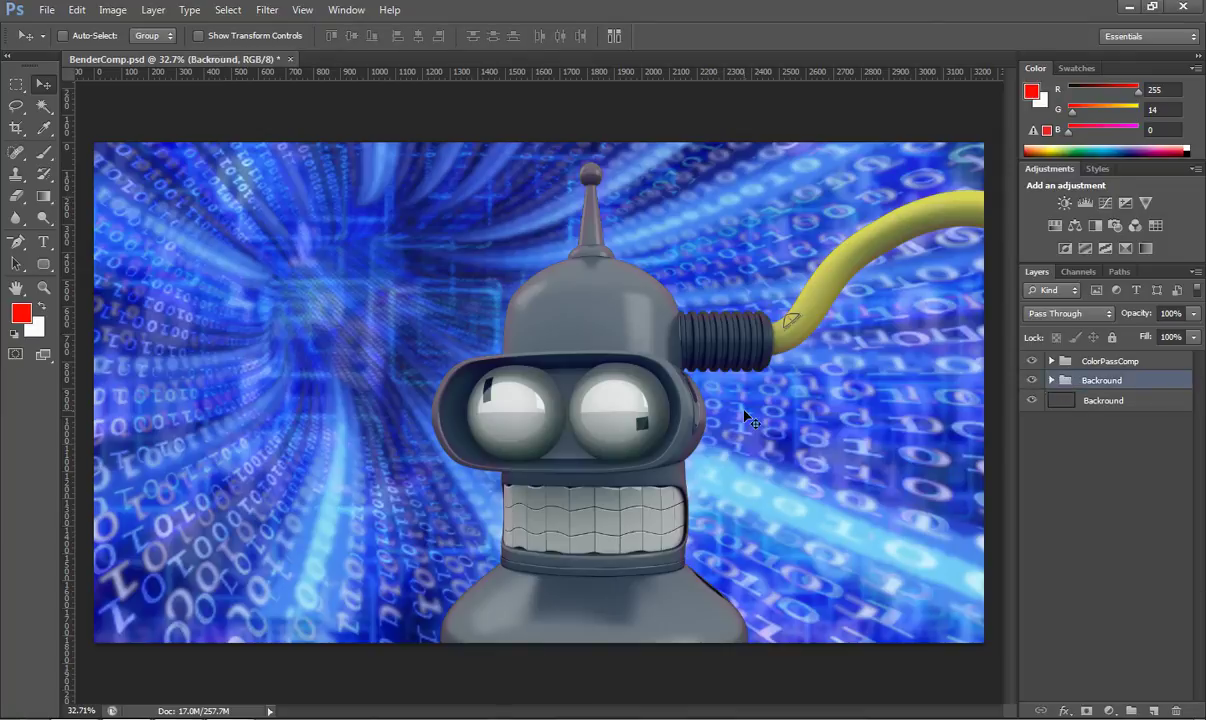
scroll(451, 382, "down", 1)
scroll(449, 382, "up", 2)
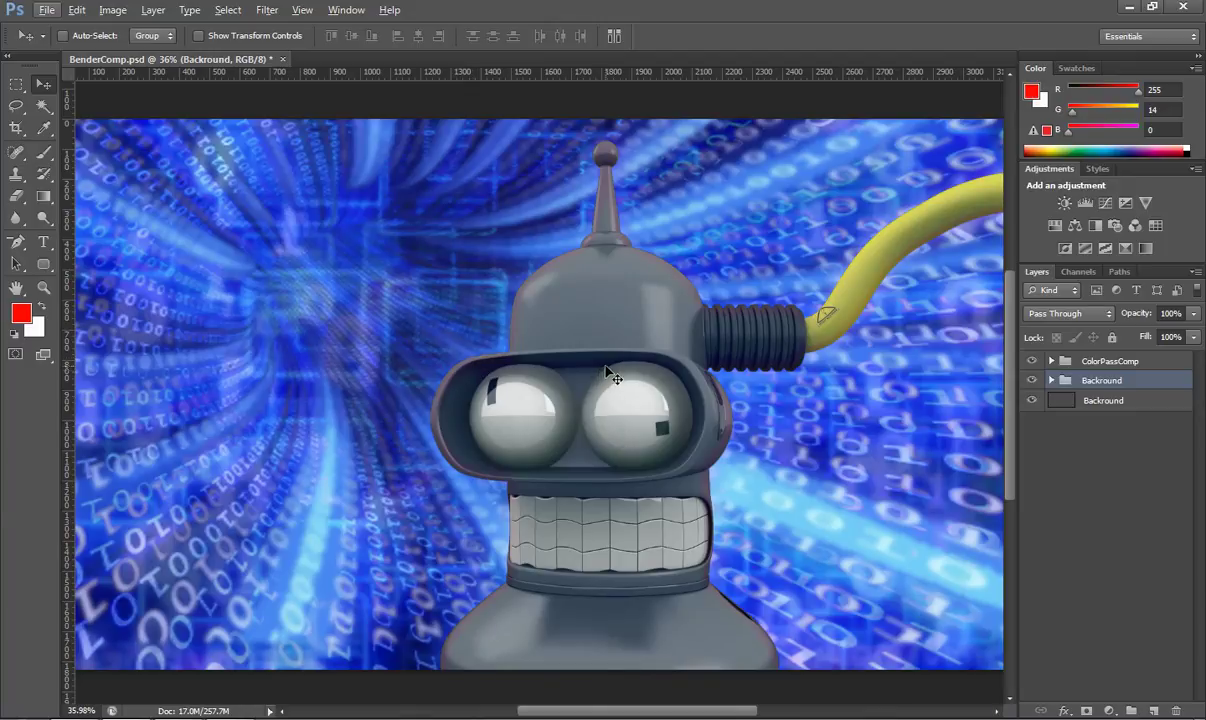
Open the ColorPass.zDepth image from the Master color Pass folder inside Bender Rendered Images
left_click(46, 9)
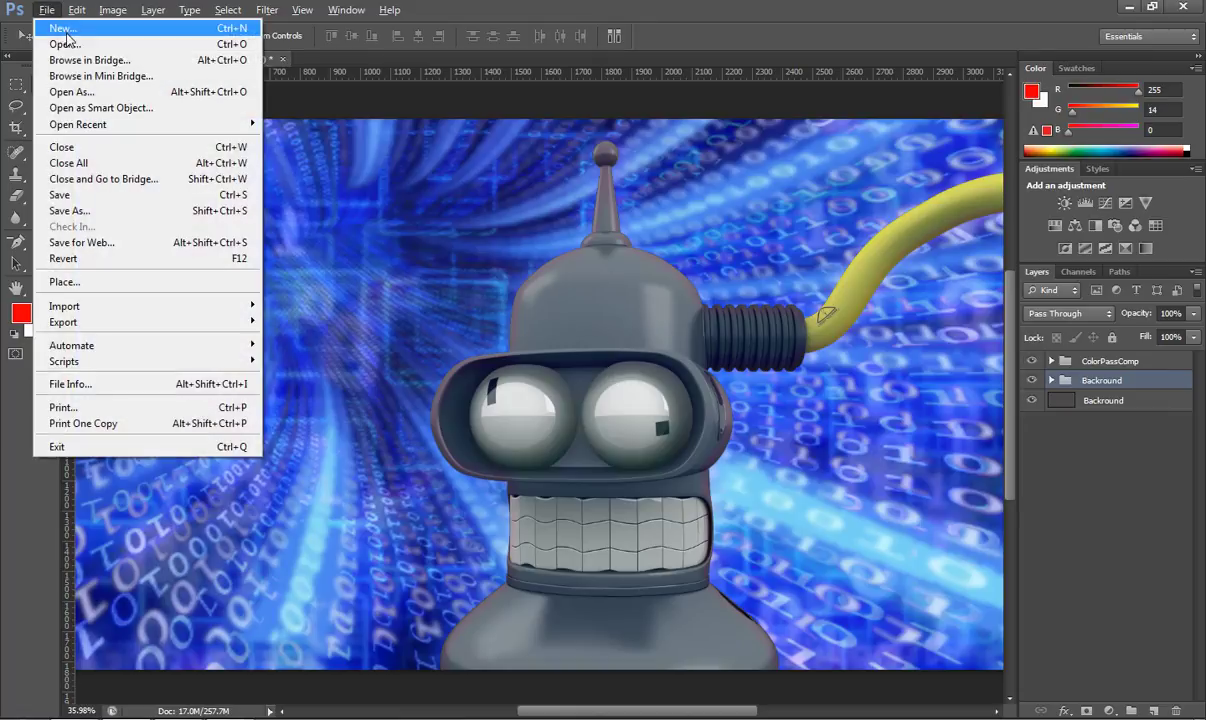
left_click(67, 38)
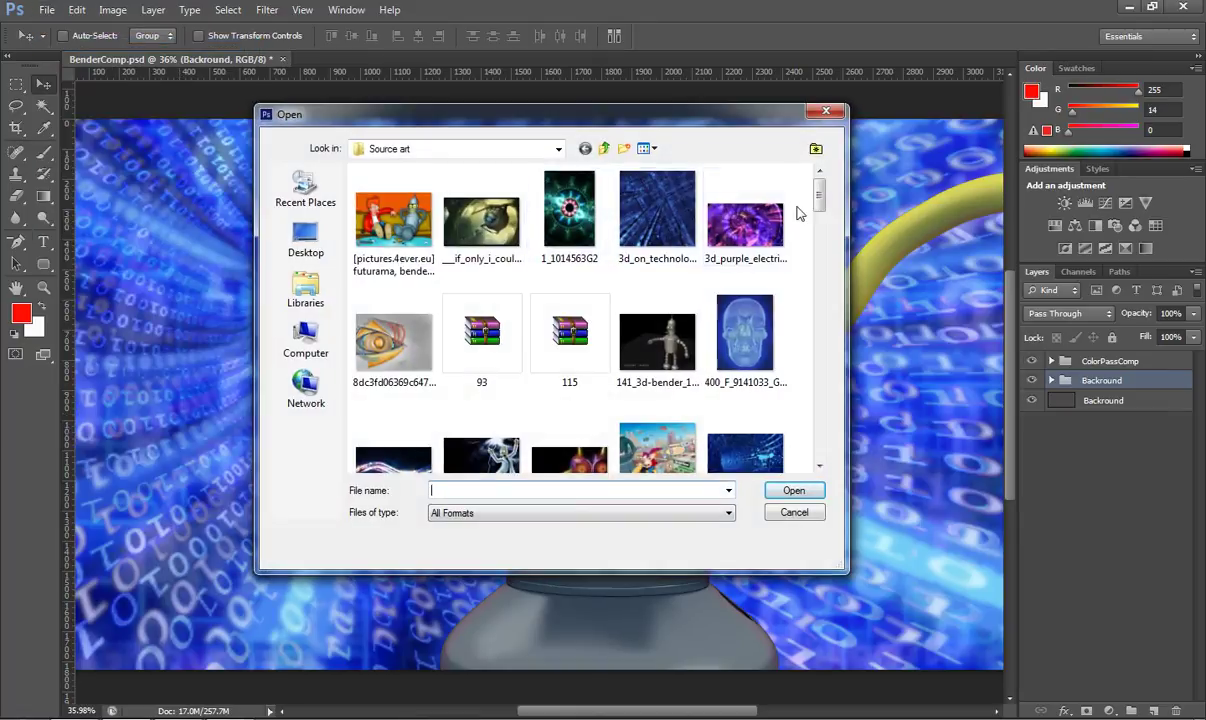
left_click(558, 149)
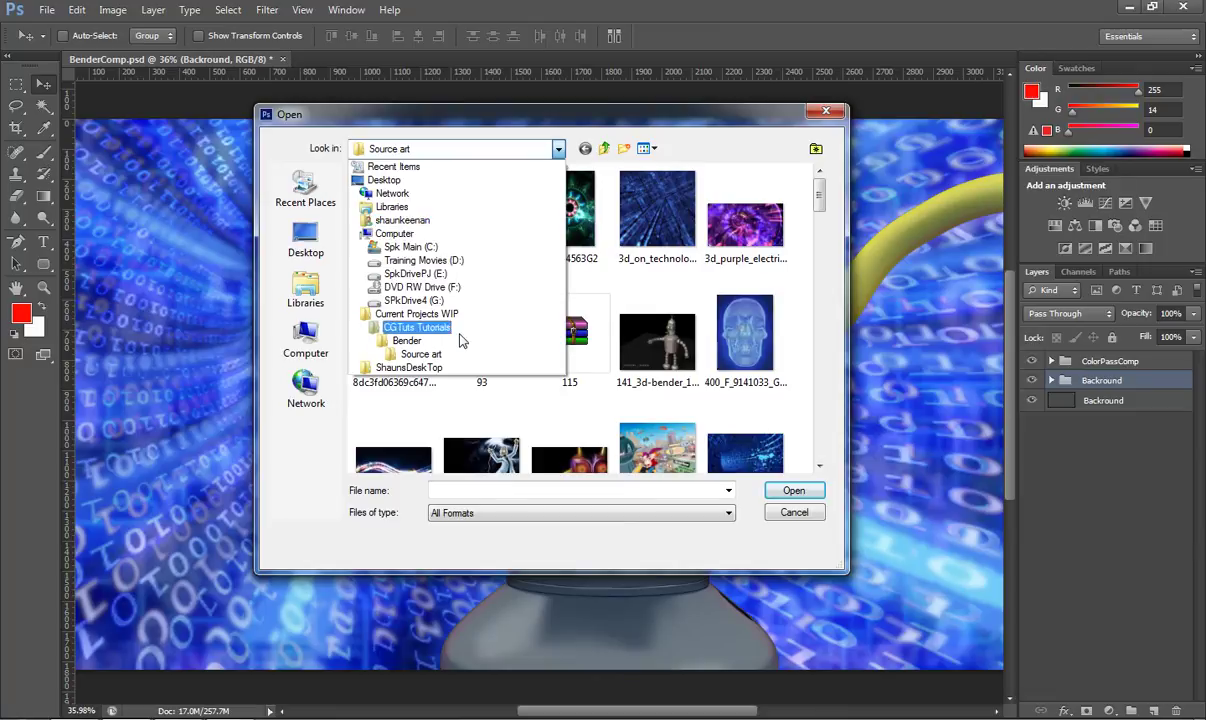
left_click(432, 318)
double_click(400, 240)
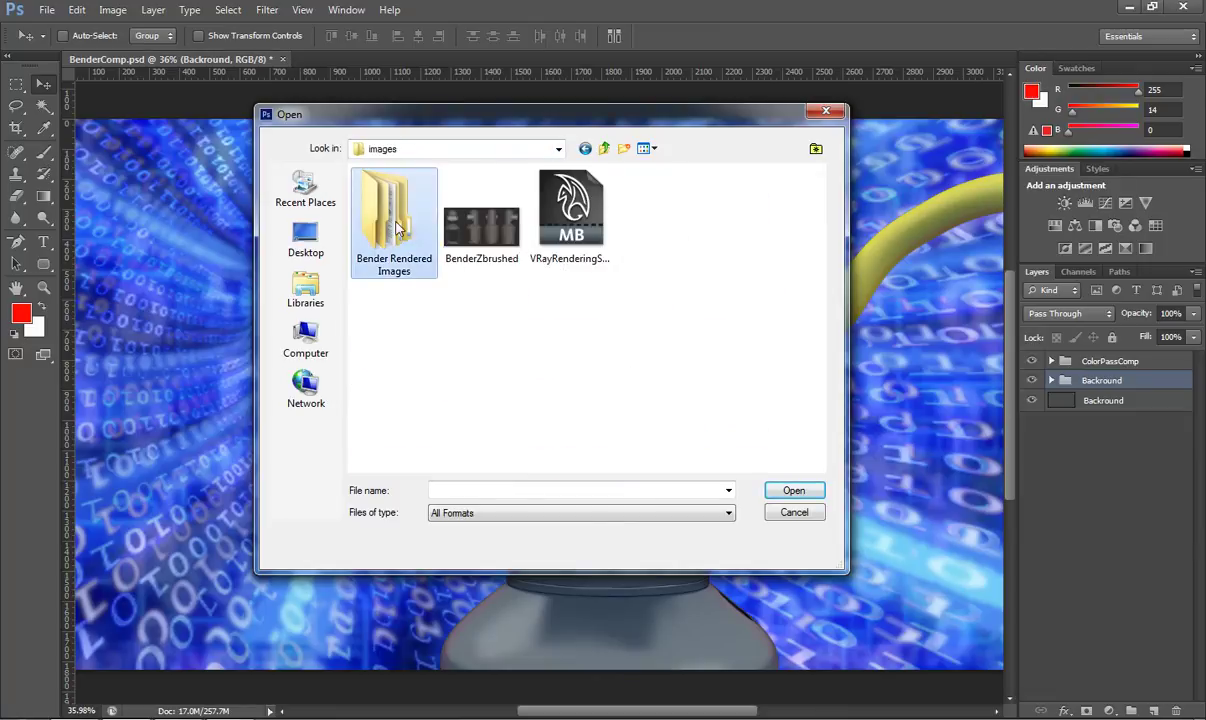
double_click(398, 237)
double_click(439, 210)
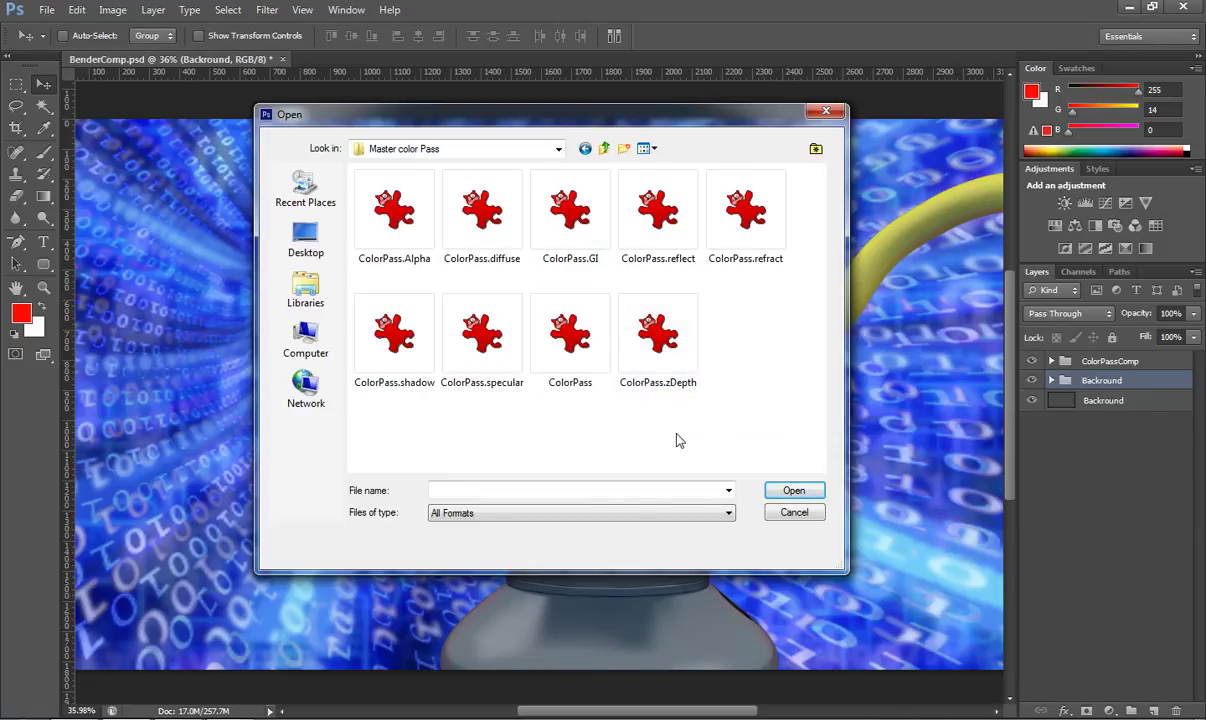
double_click(645, 335)
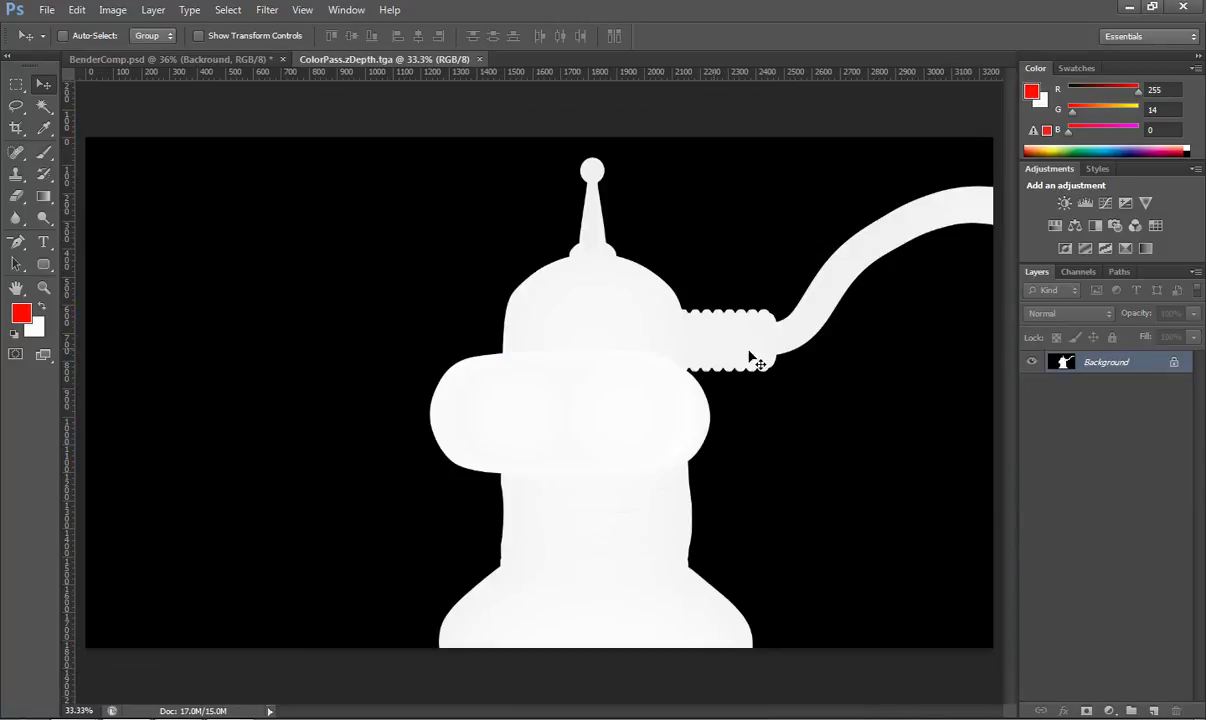
Load the z-depth image's Alpha 1 channel as a selection and transfer the selected robot silhouette into BenderComp.psd
left_click(1078, 271)
left_click(1080, 372, "ctrl")
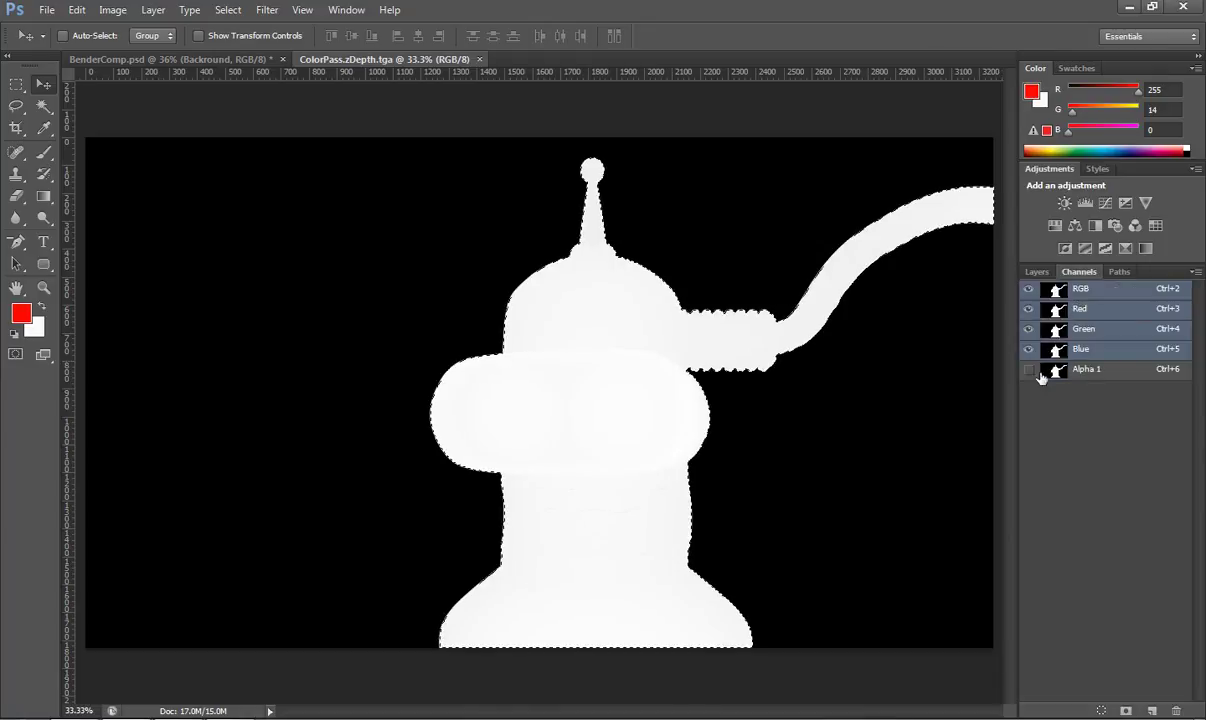
left_click_drag(400, 59, 546, 122)
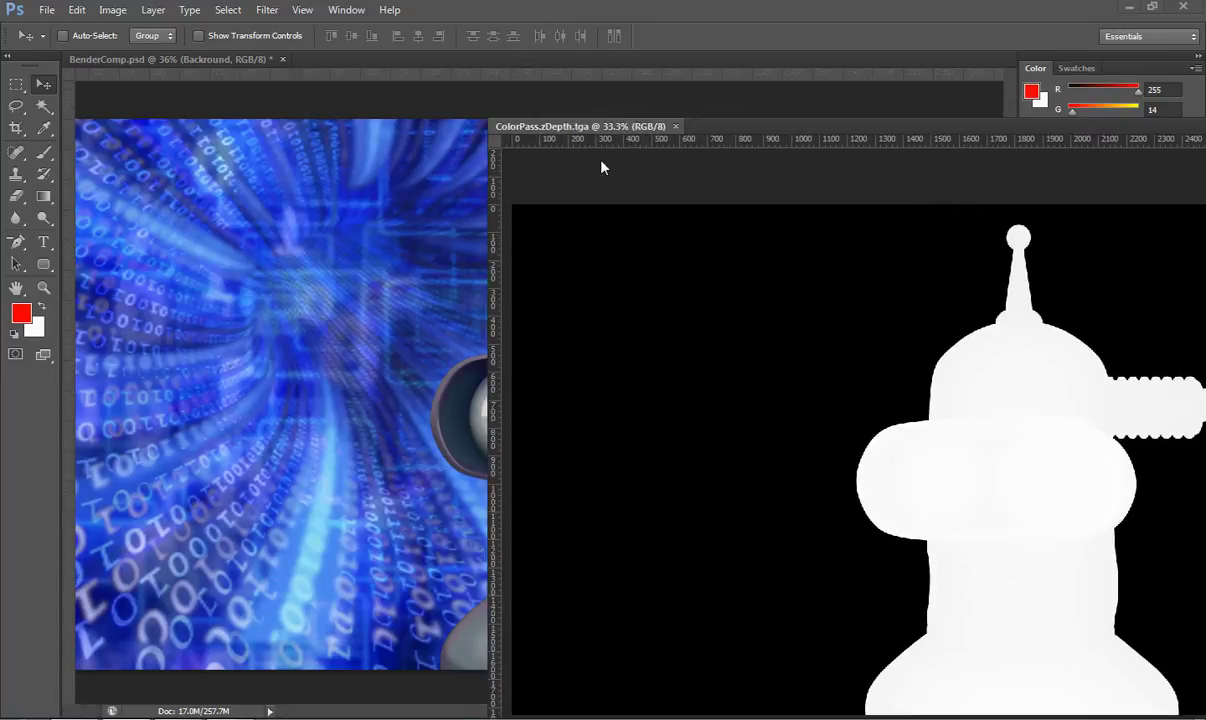
left_click_drag(902, 396, 450, 400)
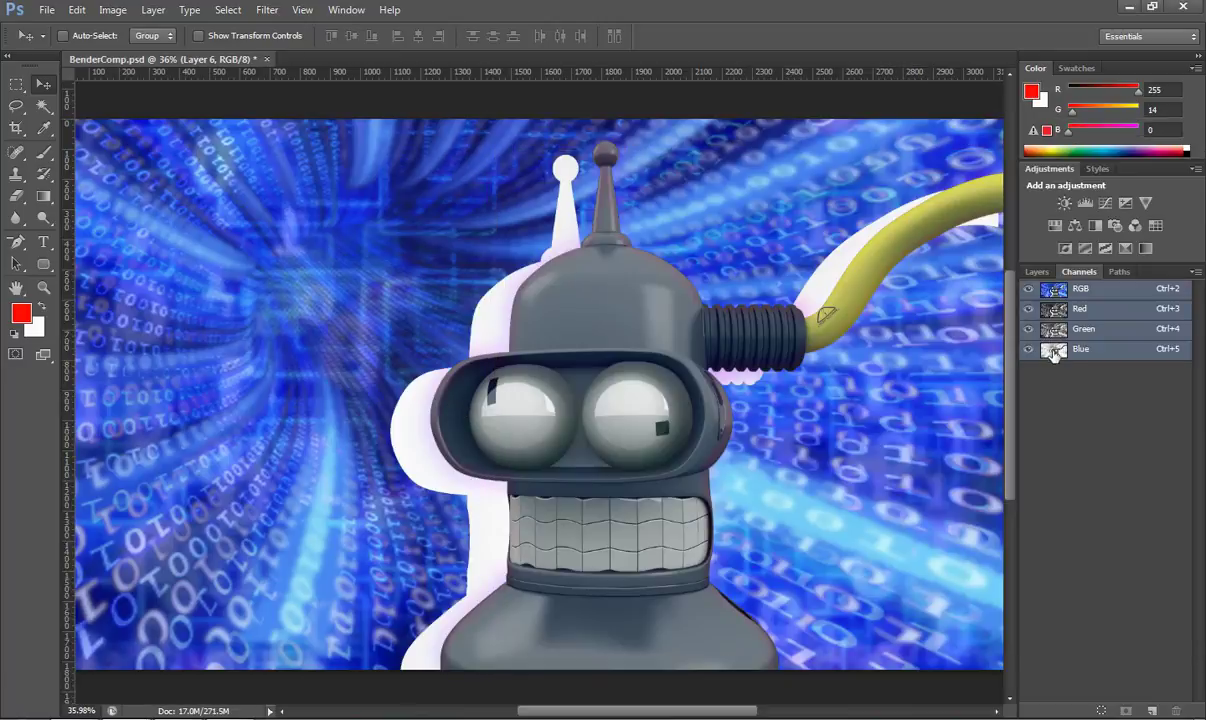
Place the z-depth silhouette layer above the ColorPassComp group and align it exactly over the robot
left_click(1050, 272)
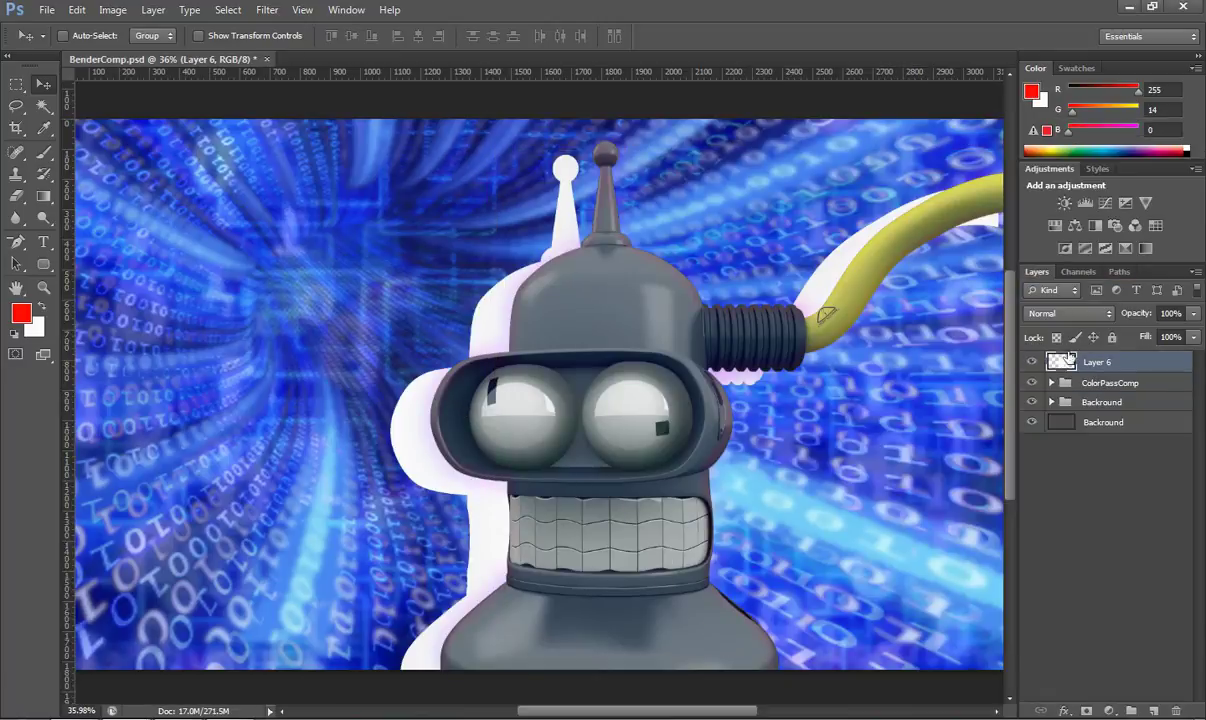
key("ctrl+]")
left_click_drag(562, 383, 598, 368)
key("ctrl+minus")
key("ctrl+plus")
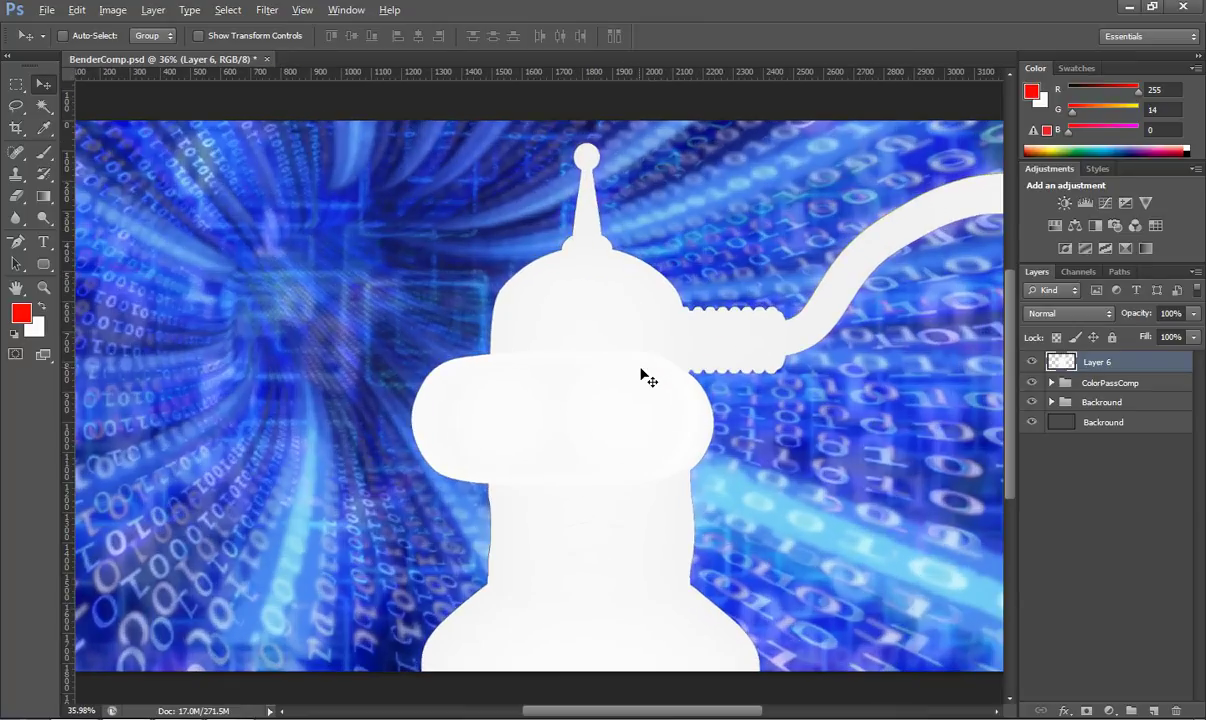
Try several blend modes on the z-depth silhouette layer, including Color Burn, and set it to Linear Burn
left_click(1066, 314)
left_click(1050, 55)
key("shift+plus")
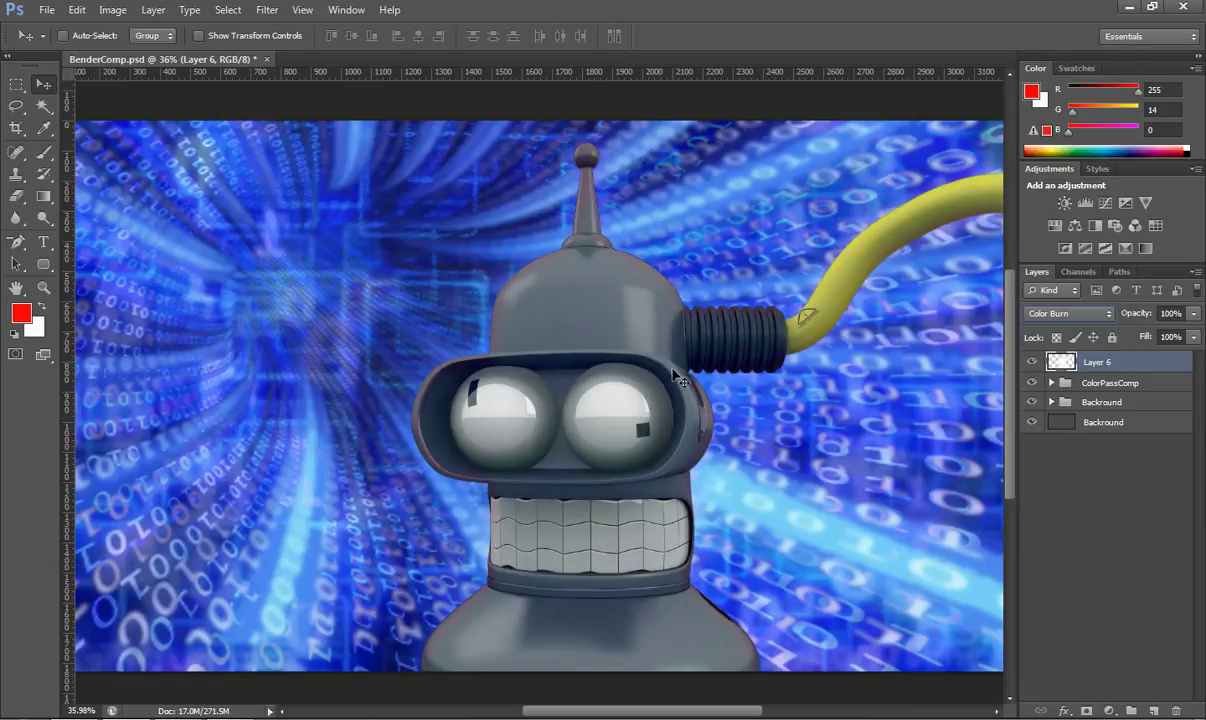
key("shift+plus")
key("shift+alt+n")
key("shift+alt+b")
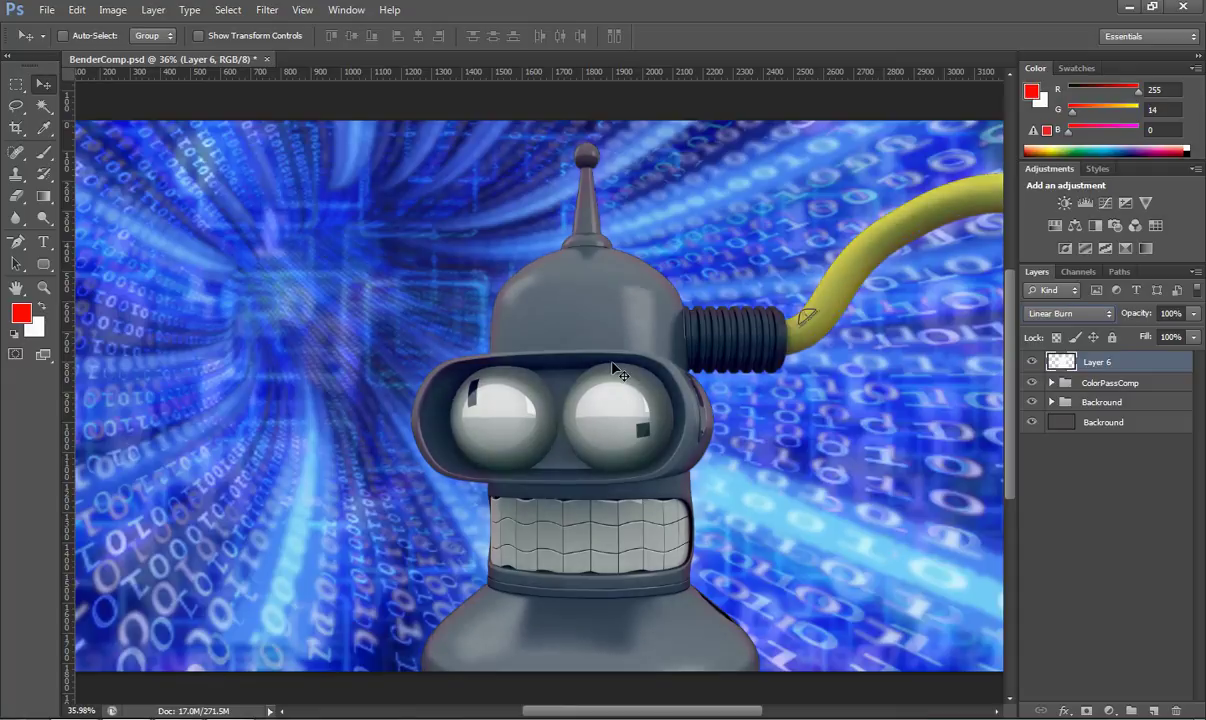
Change the z-depth silhouette layer's blend mode to Multiply
key("shift+minus")
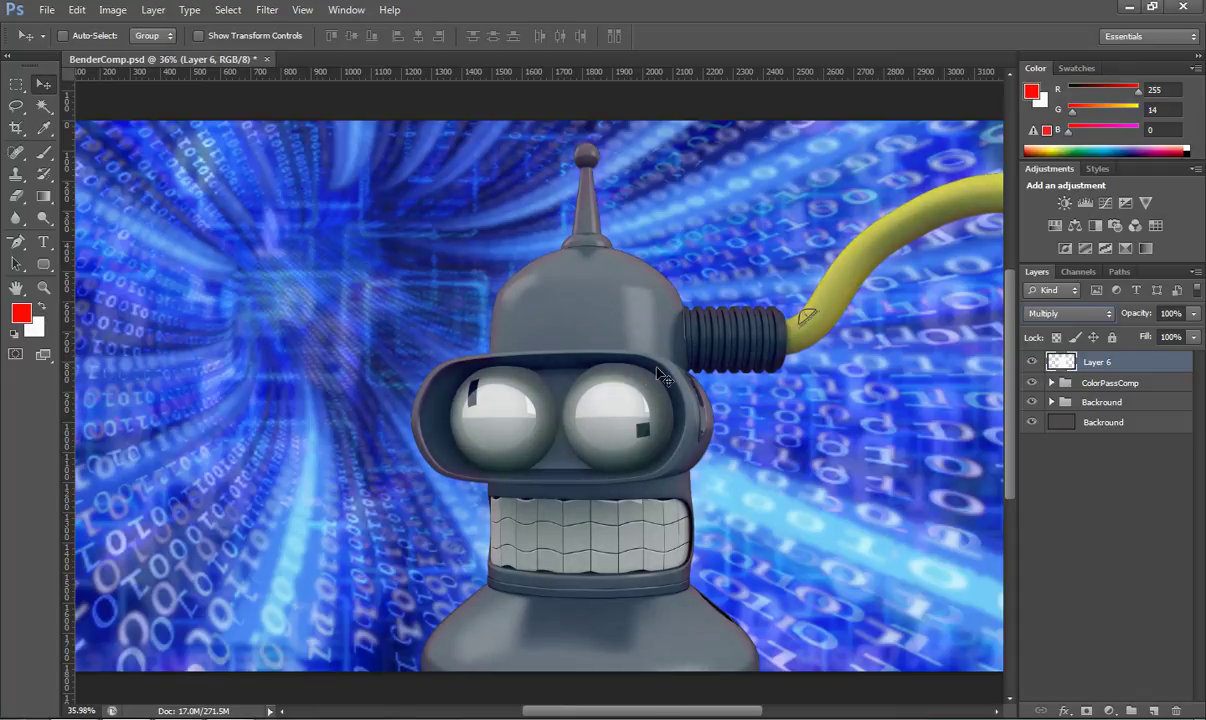
Open the AmbOcc Pass image from the Ambient occlusion Pass folder inside Bender Rendered Images
left_click(47, 10)
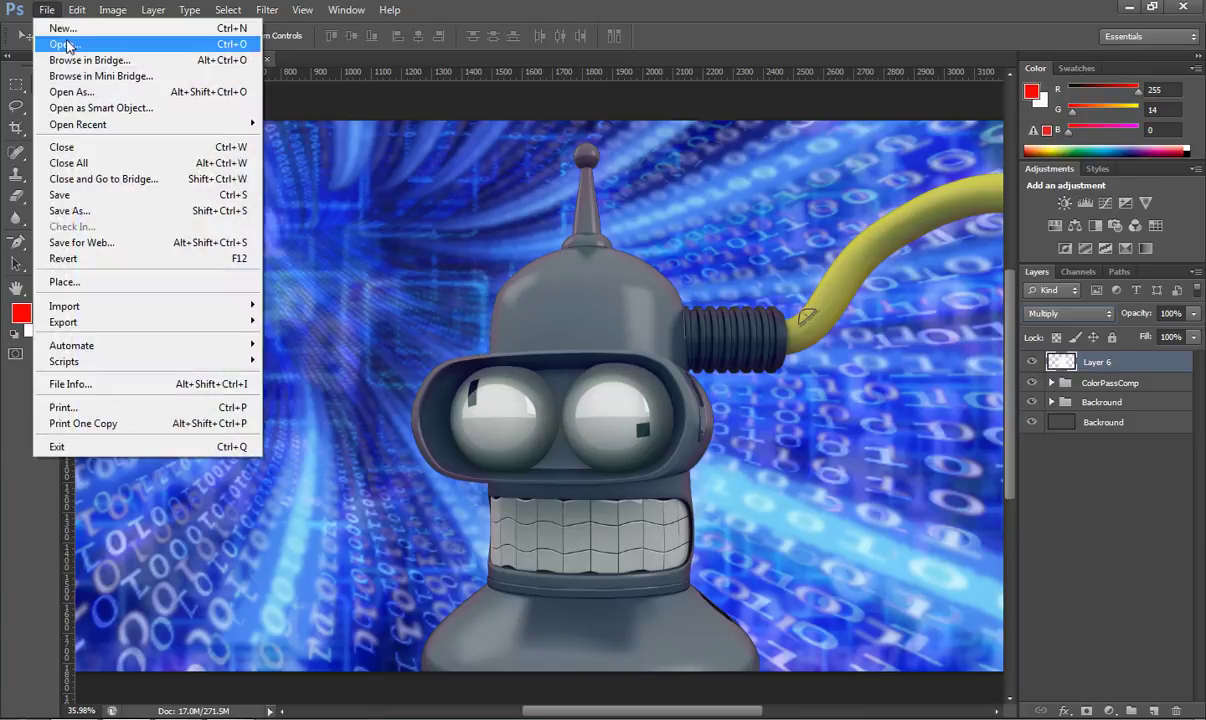
left_click(52, 43)
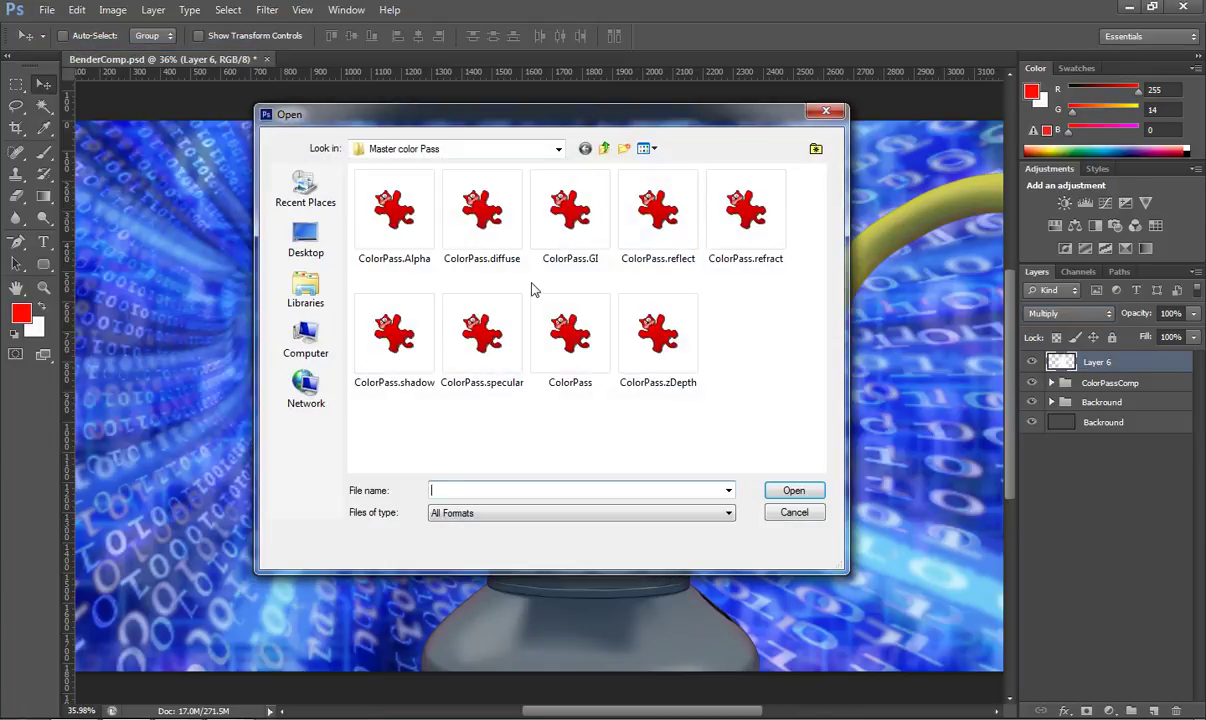
left_click(558, 148)
left_click(470, 367)
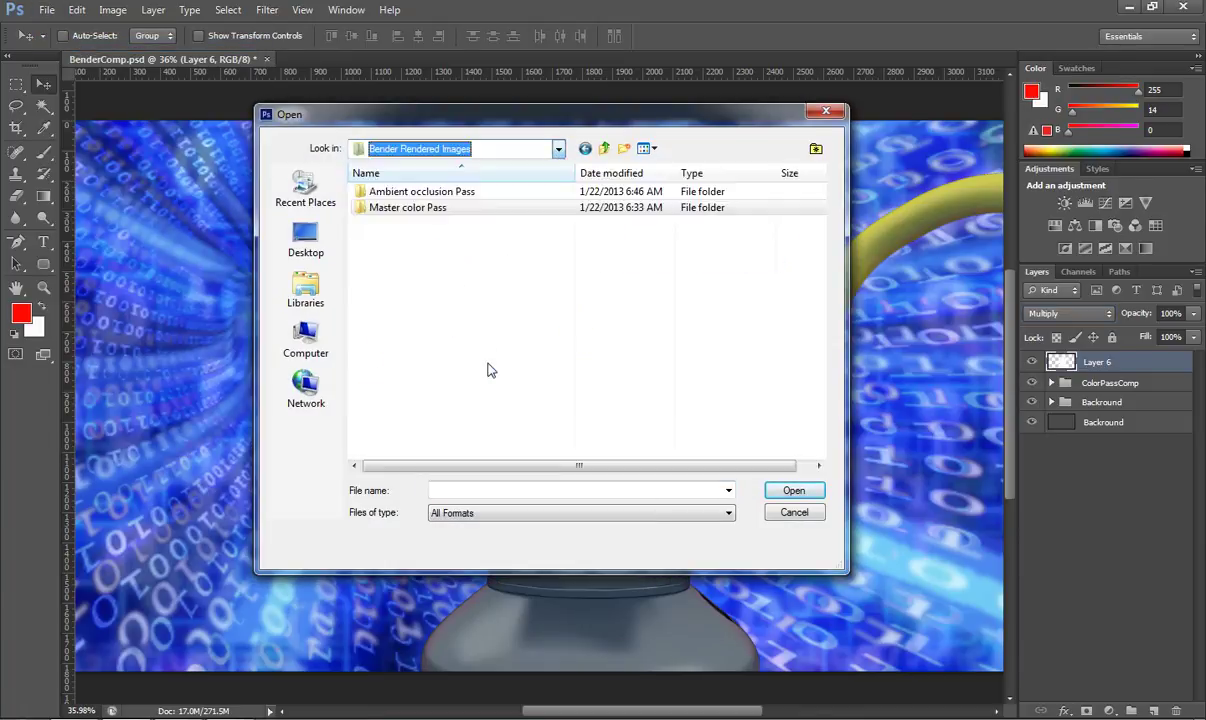
double_click(395, 180)
double_click(565, 350)
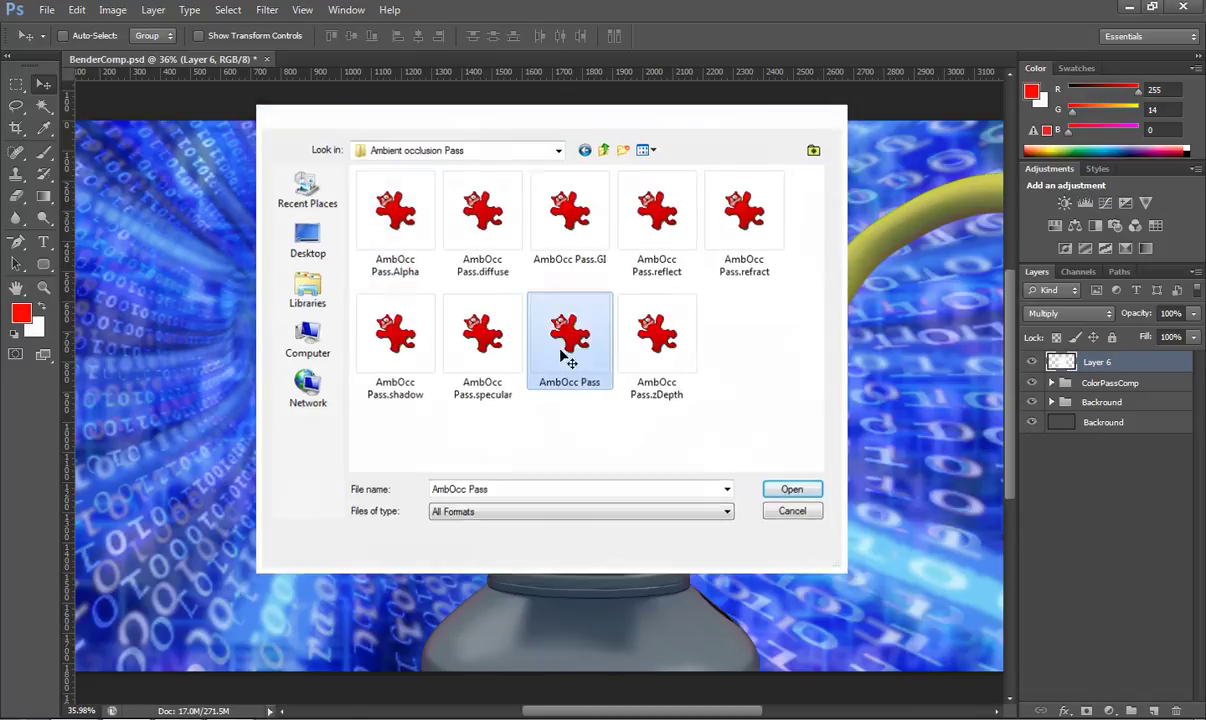
Bring the ambient occlusion robot into BenderComp.psd using its Alpha 1 channel as a selection, and align it exactly over the existing robot
left_click(1079, 272)
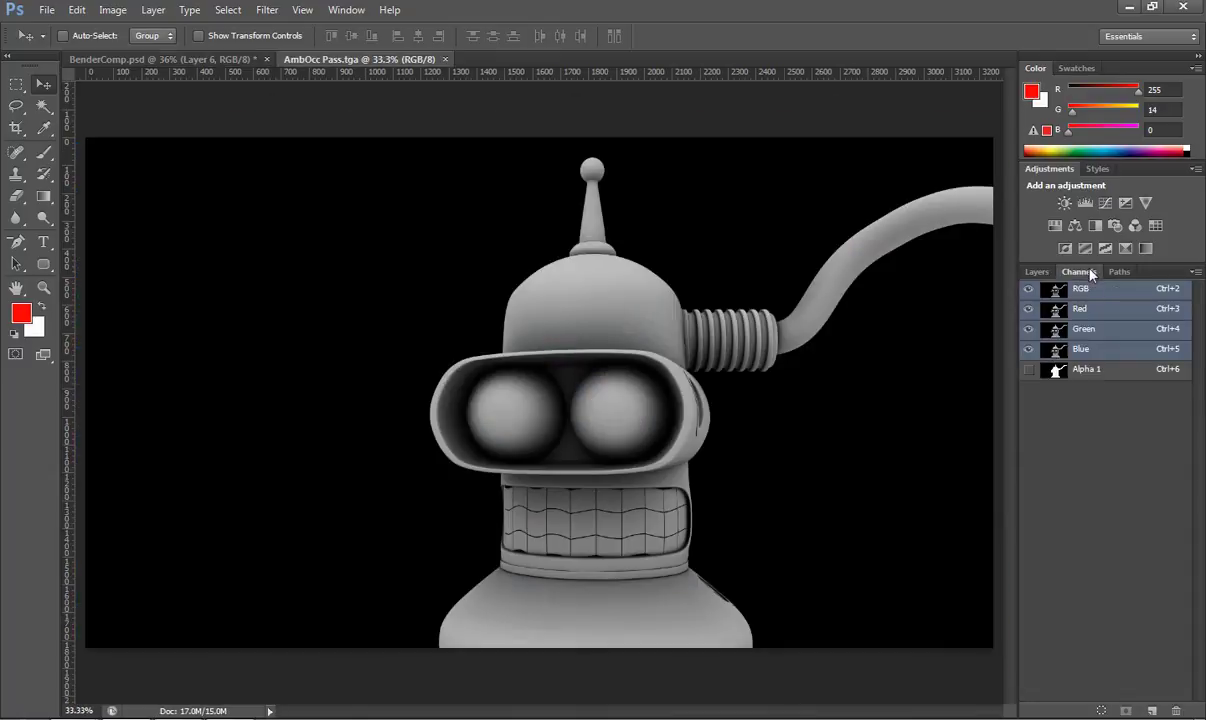
left_click(1090, 372, "ctrl")
left_click_drag(290, 59, 500, 106)
left_click_drag(866, 333, 485, 296)
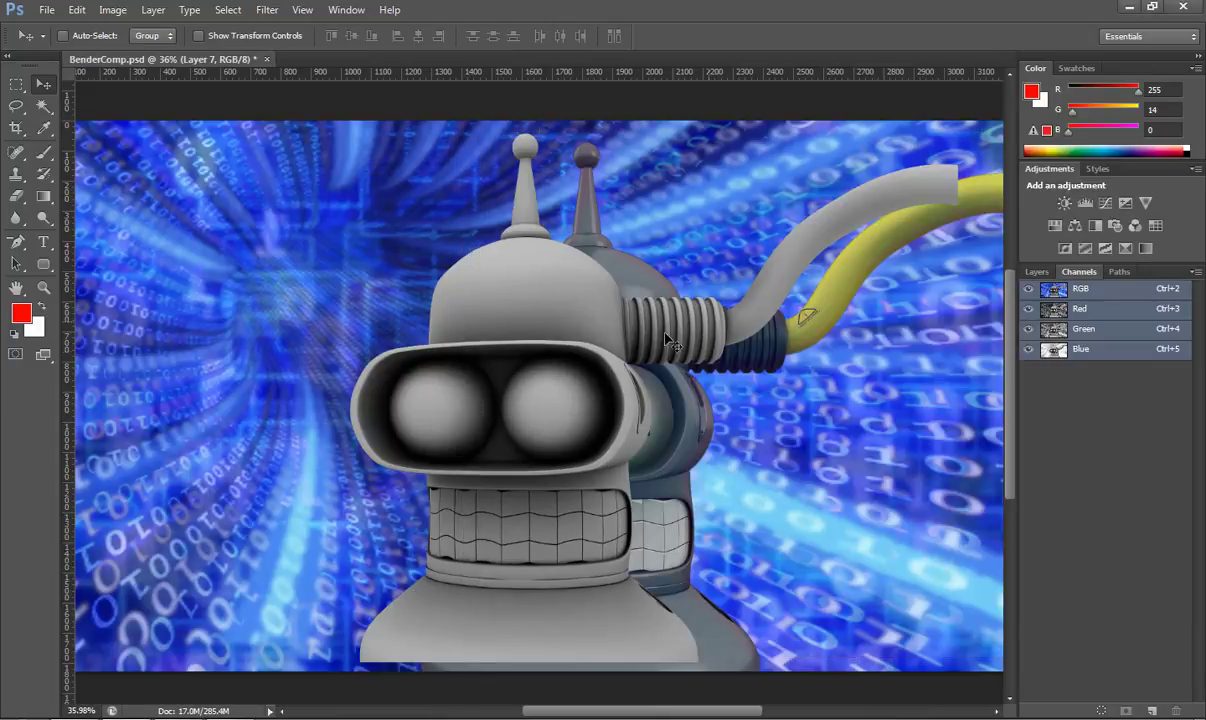
left_click_drag(552, 378, 616, 392)
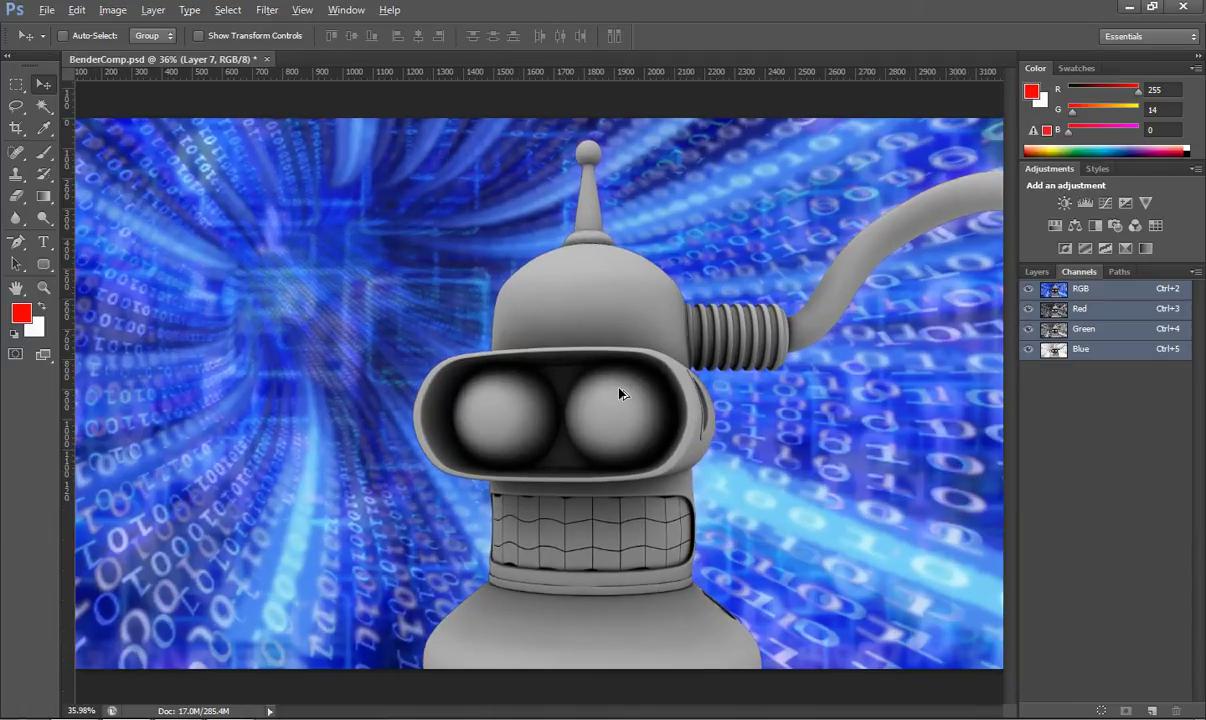
Set the ambient occlusion layer's blend mode to Multiply
left_click(1037, 272)
left_click(1065, 313)
left_click(1063, 57)
key("Down")
key("Up")
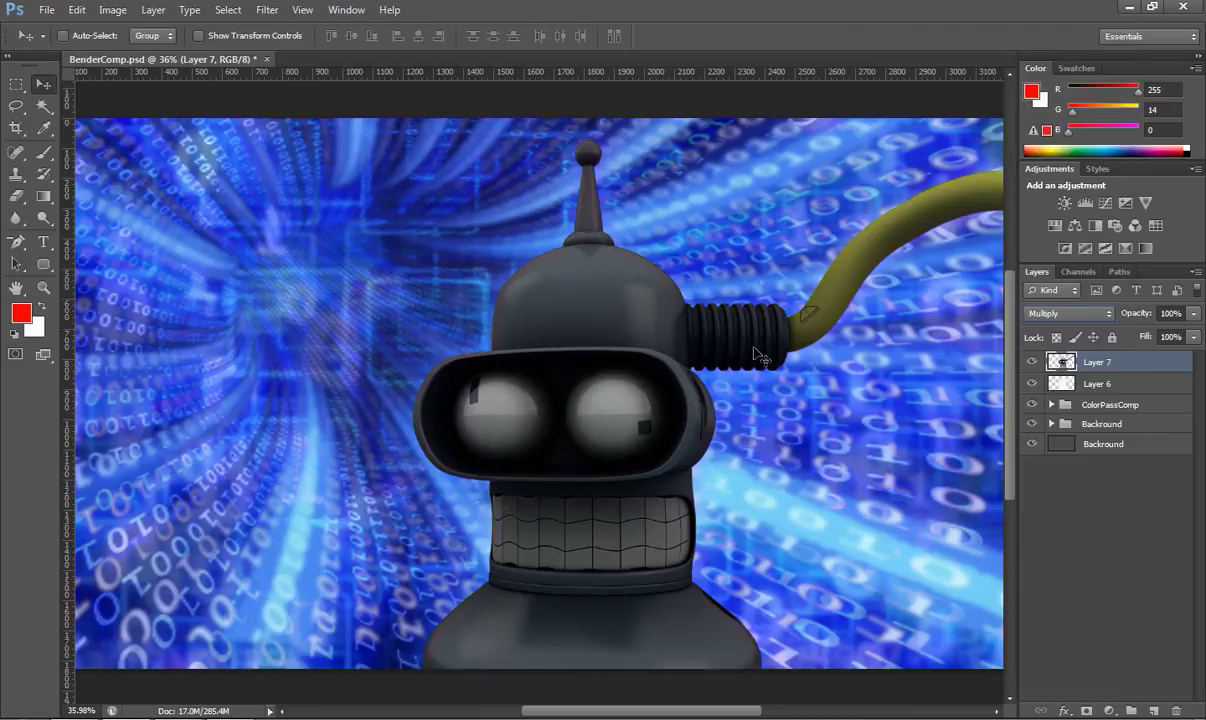
Try the other blend modes on the ambient occlusion layer, including Screen, Exclusion, Divide and Luminosity
key("Down")
key("Down")
key("Down")
key("Down")
key("Down")
key("Down")
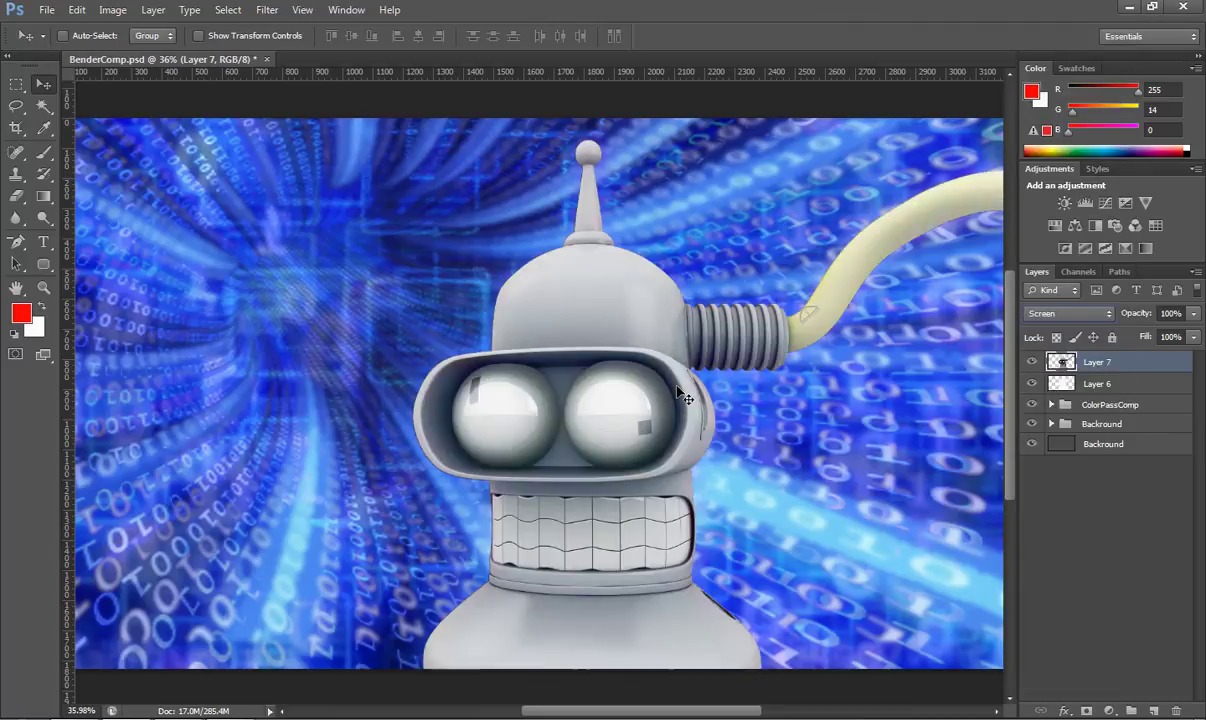
key("Down")
key("Down")
key("Down")
key("Up")
key("Down")
key("Down")
key("Down")
key("Down")
key("Down")
key("Down")
key("Down")
key("Down")
key("Down")
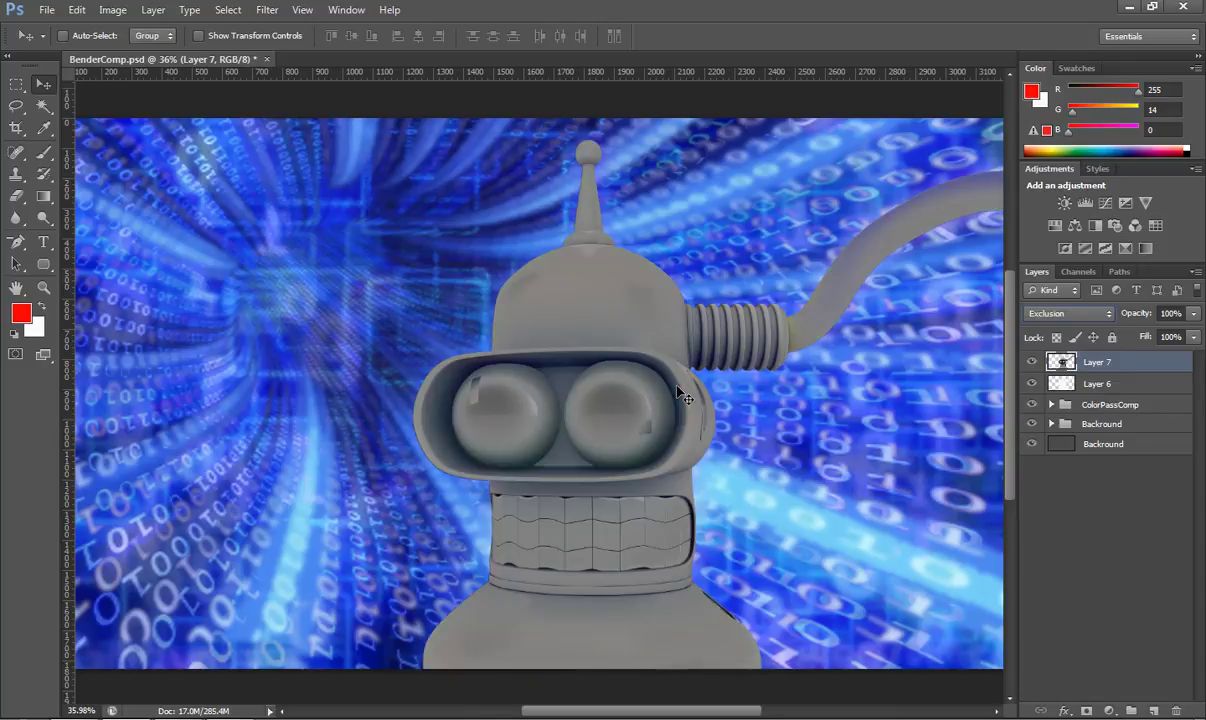
key("Down")
key("Down")
key("Up")
key("Down")
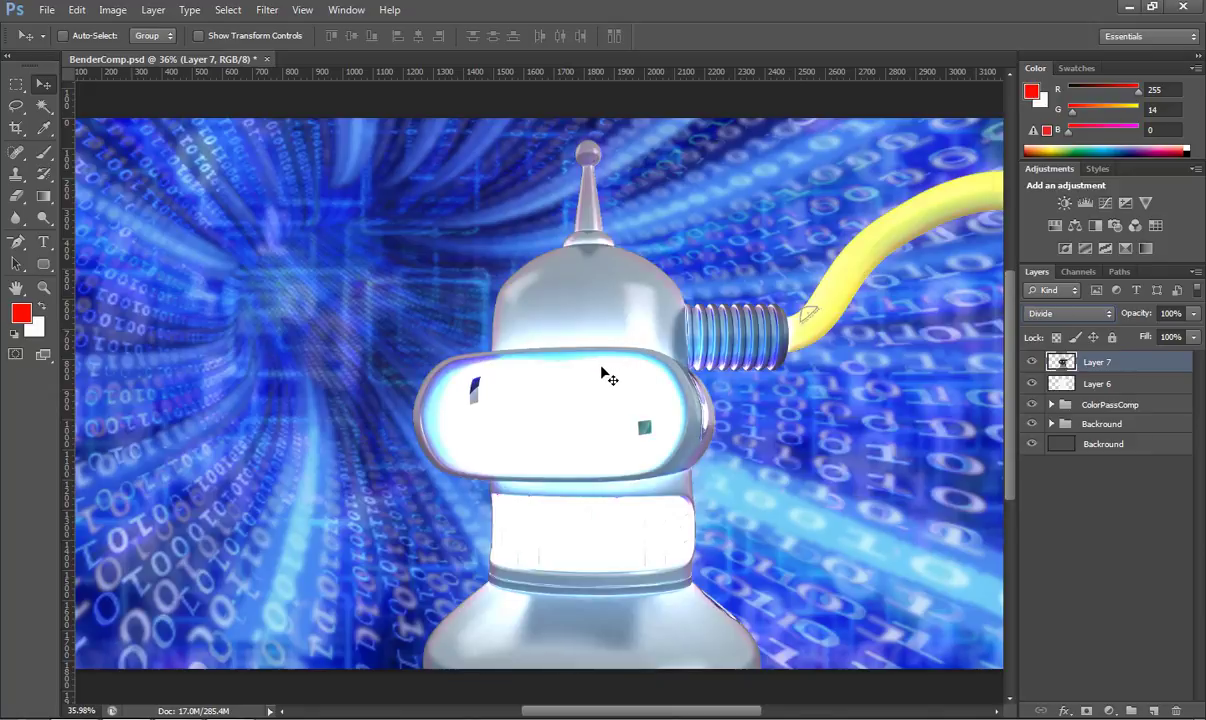
key("Down")
key("Down")
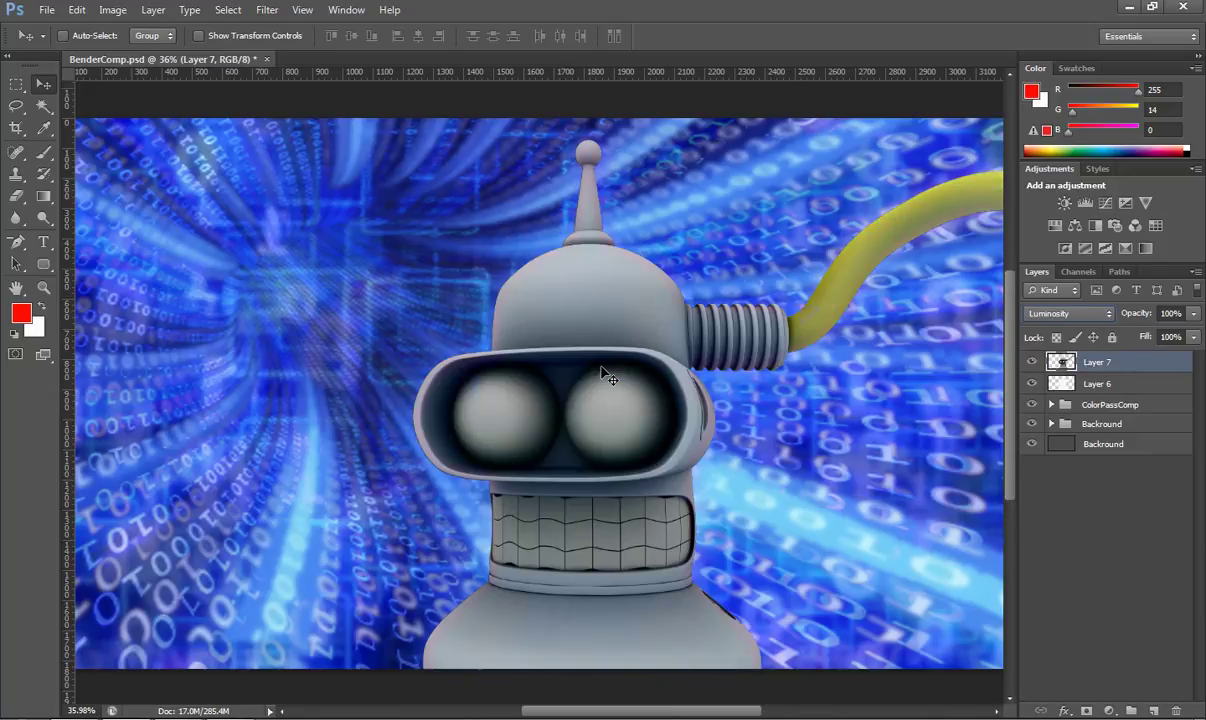
Return the ambient occlusion layer's blend mode to Multiply
left_click(1058, 317)
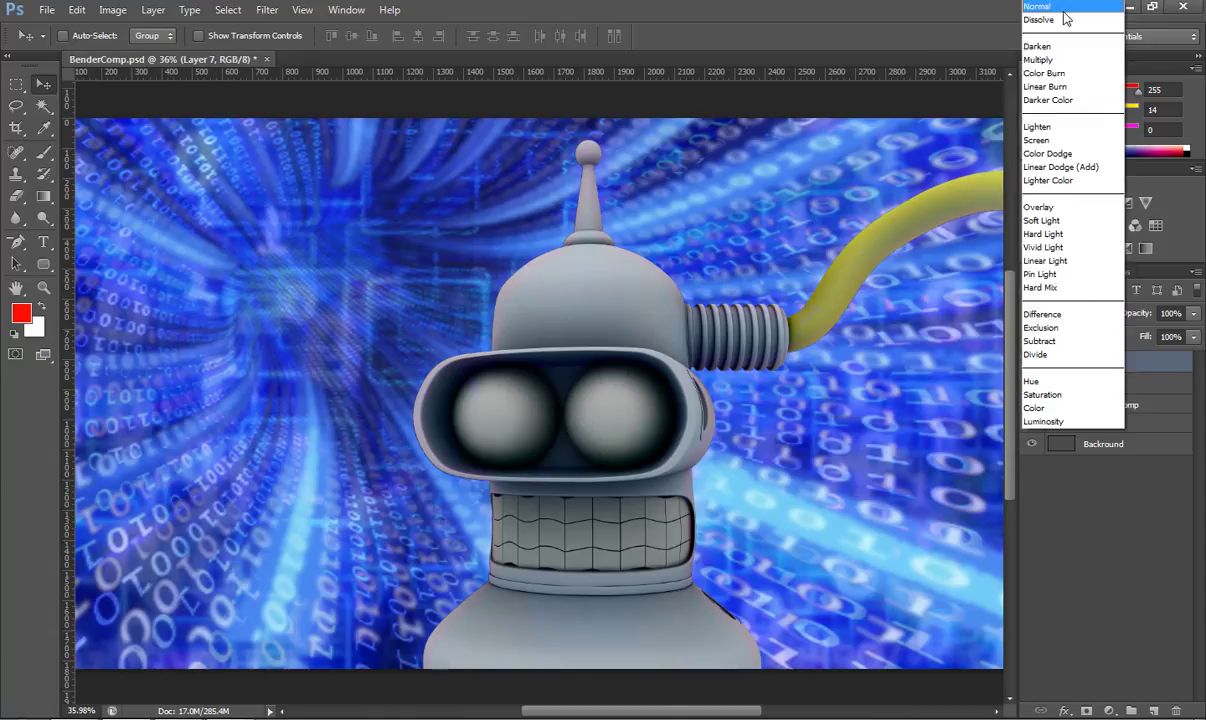
left_click(1065, 17)
key("shift+plus")
key("shift+plus")
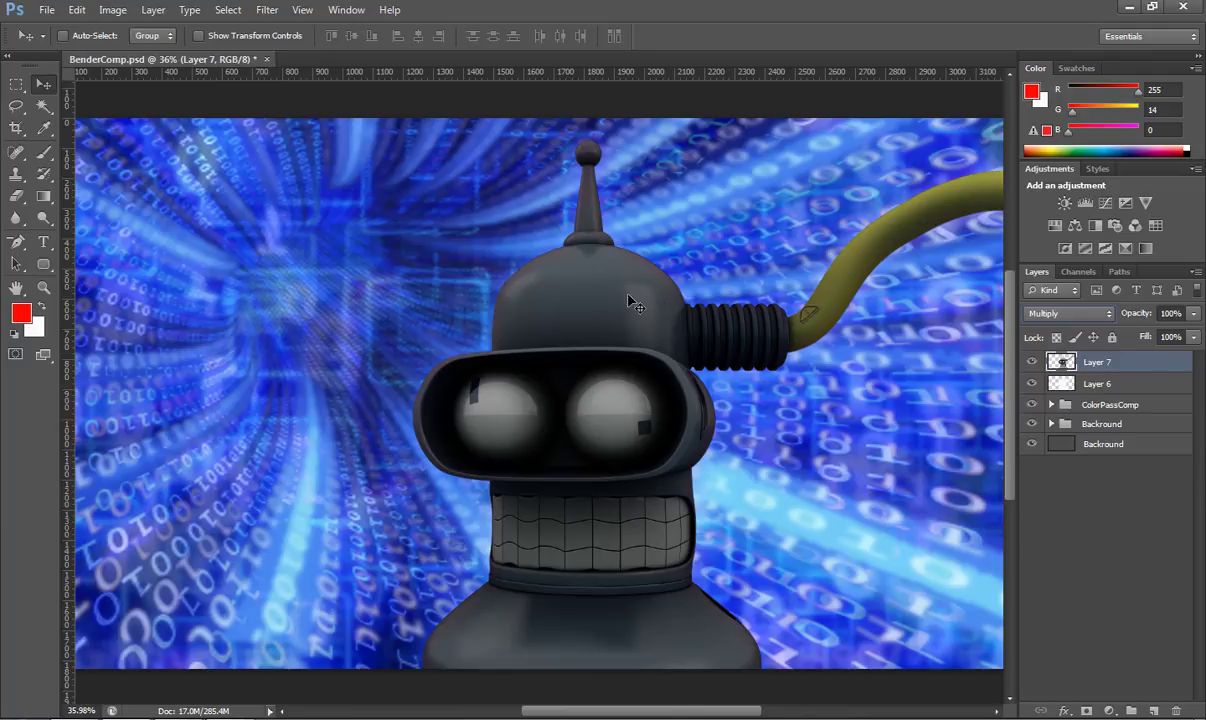
Reduce the ambient occlusion layer's fill to 51% and its opacity to 43%
left_click(1194, 338)
left_click_drag(1165, 365, 1152, 365)
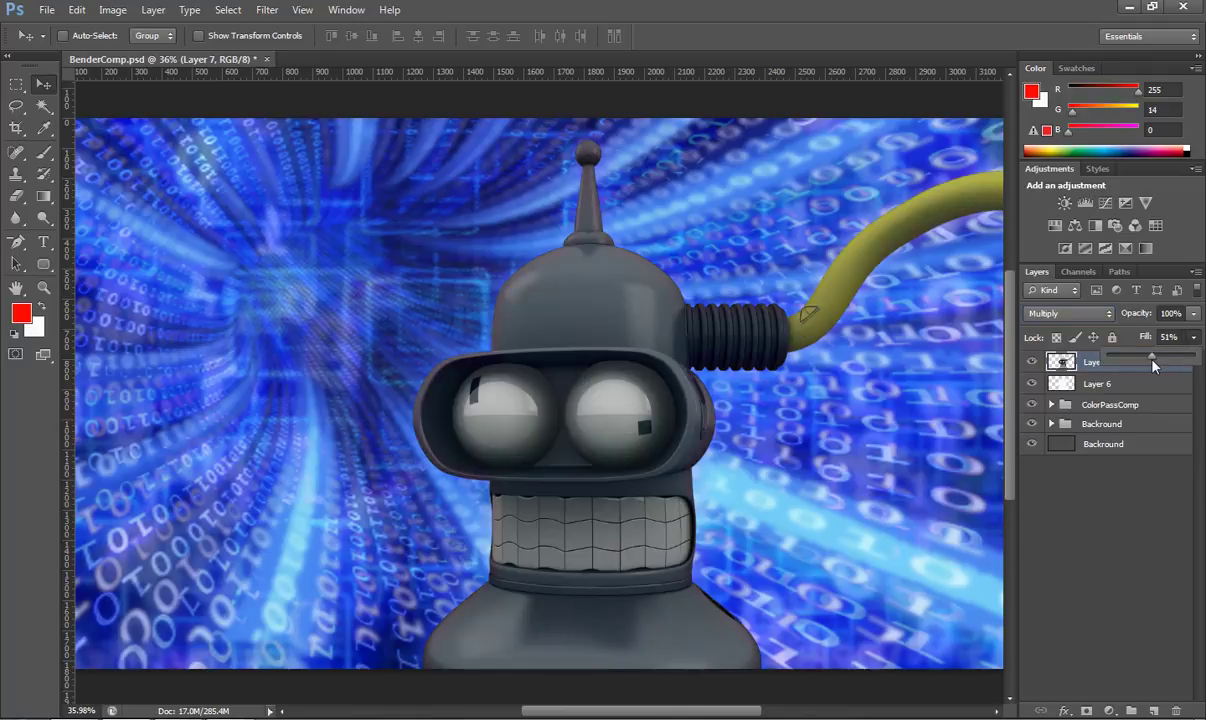
left_click(1193, 313)
left_click_drag(1162, 342, 1158, 342)
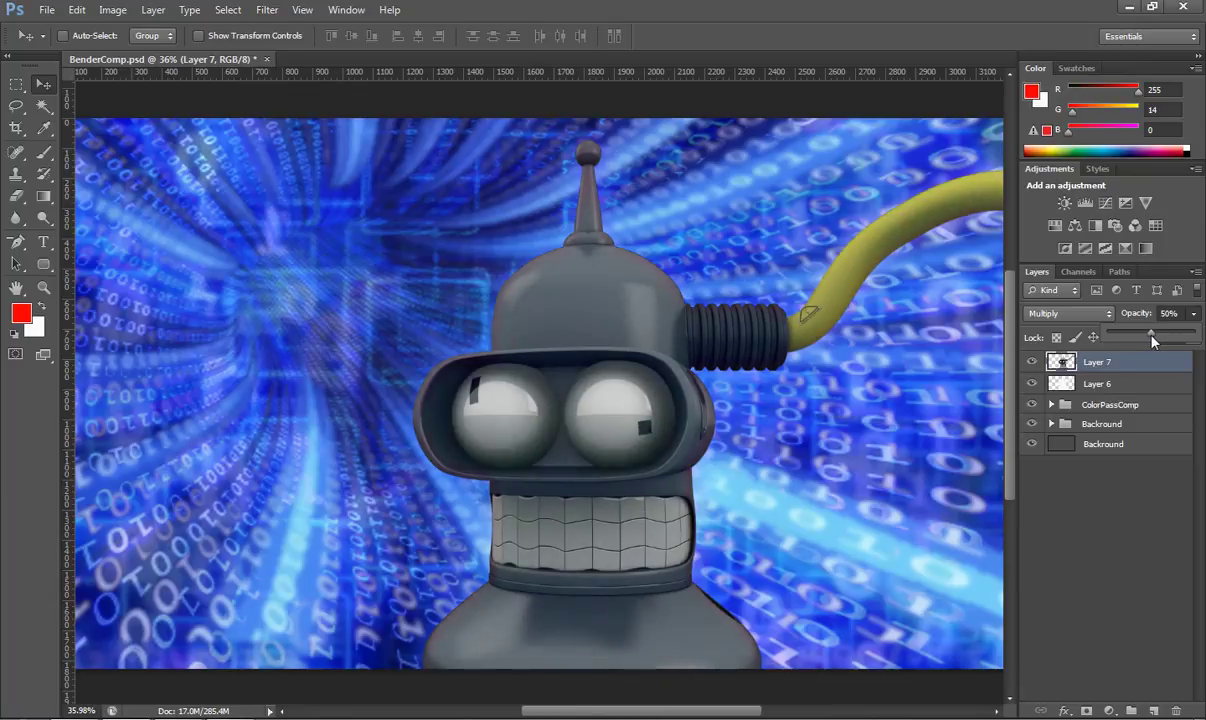
left_click_drag(1146, 341, 1150, 341)
scroll(786, 409, "down", 2)
scroll(618, 435, "up", 2)
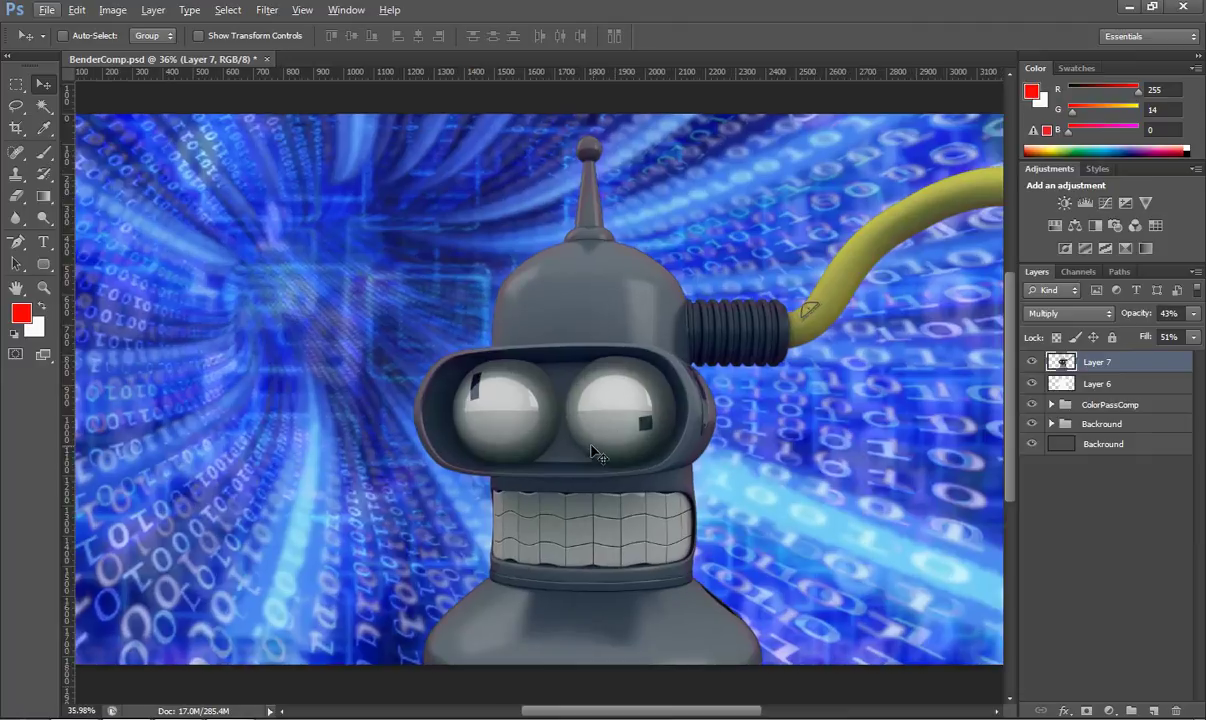
scroll(597, 453, "down", 1)
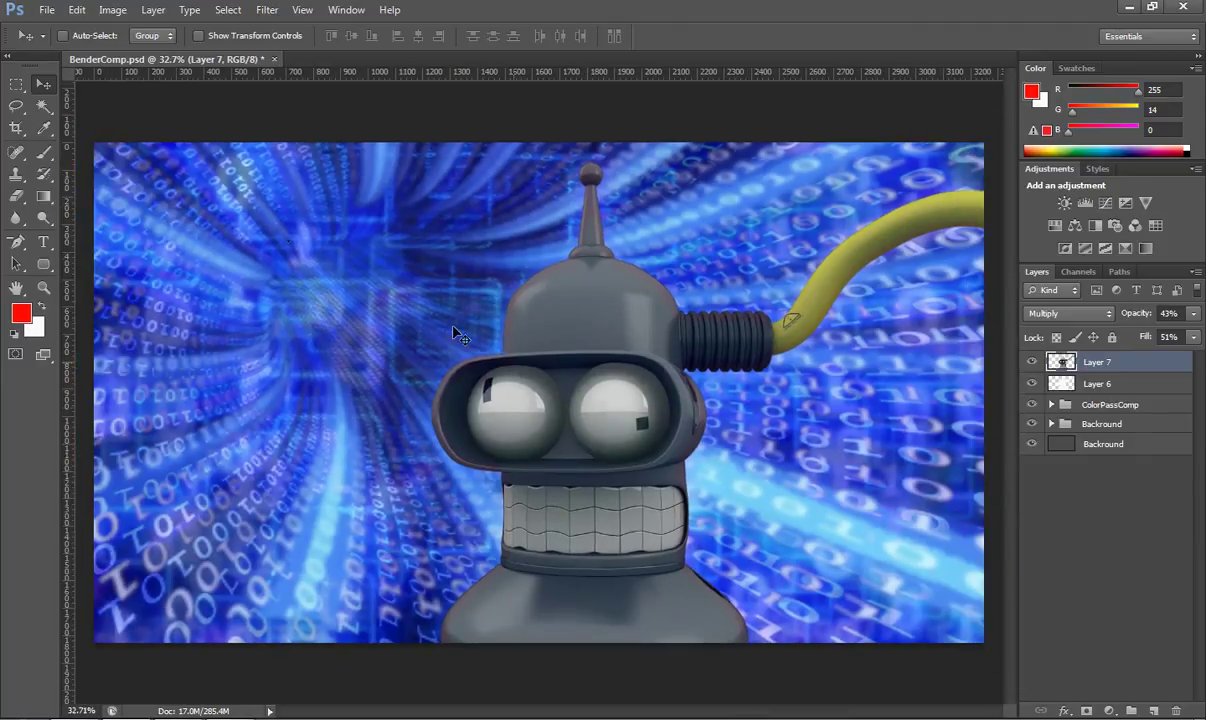
Open the ColorPass.diffuse image from the Master color Pass folder inside Bender Rendered Images
left_click(45, 12)
left_click(56, 43)
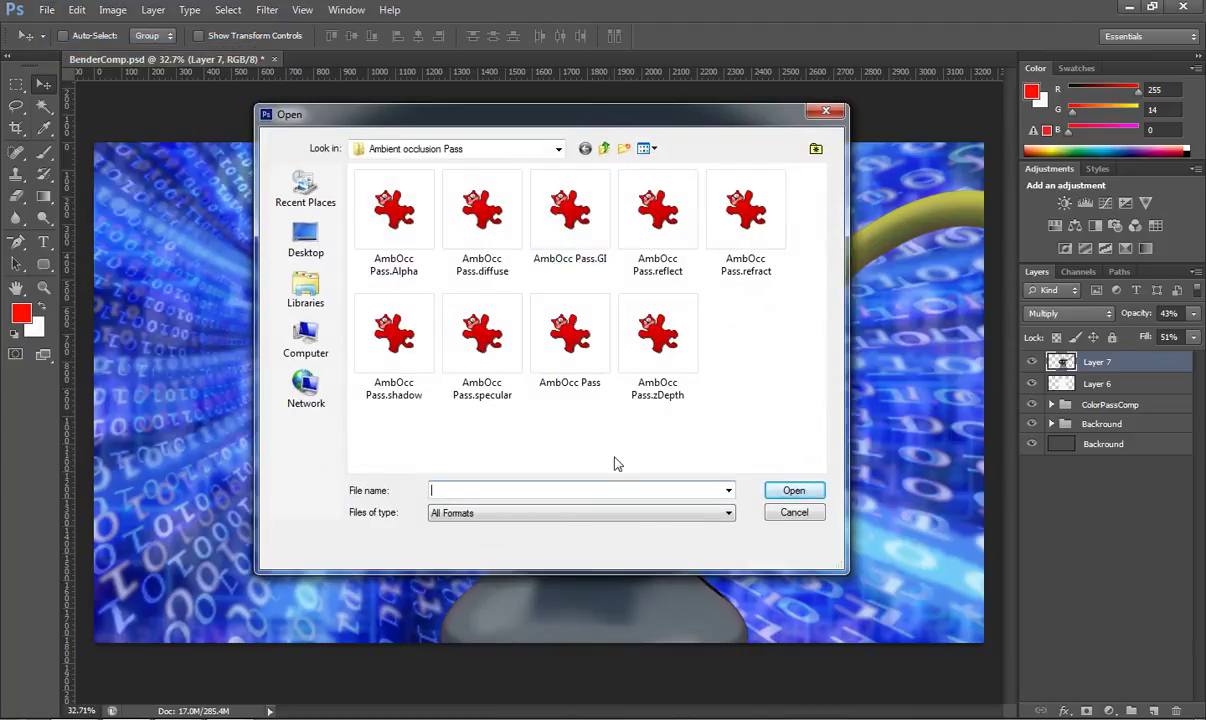
left_click(558, 148)
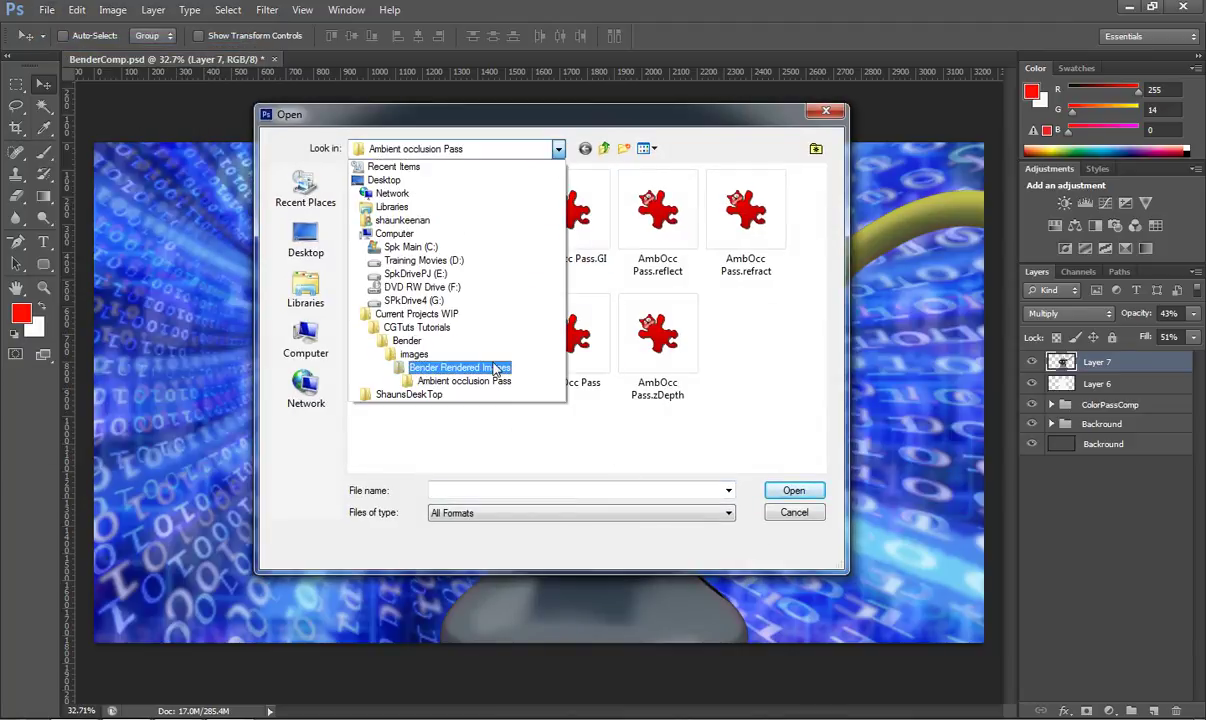
left_click(493, 368)
double_click(431, 212)
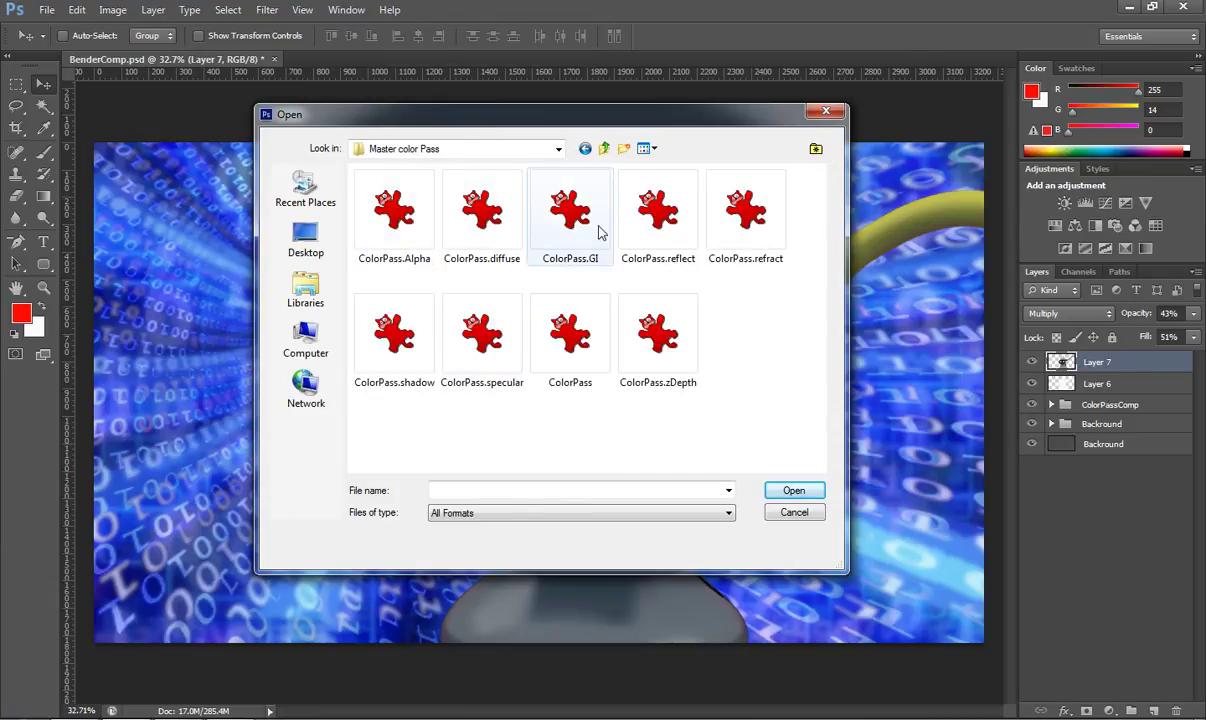
double_click(481, 238)
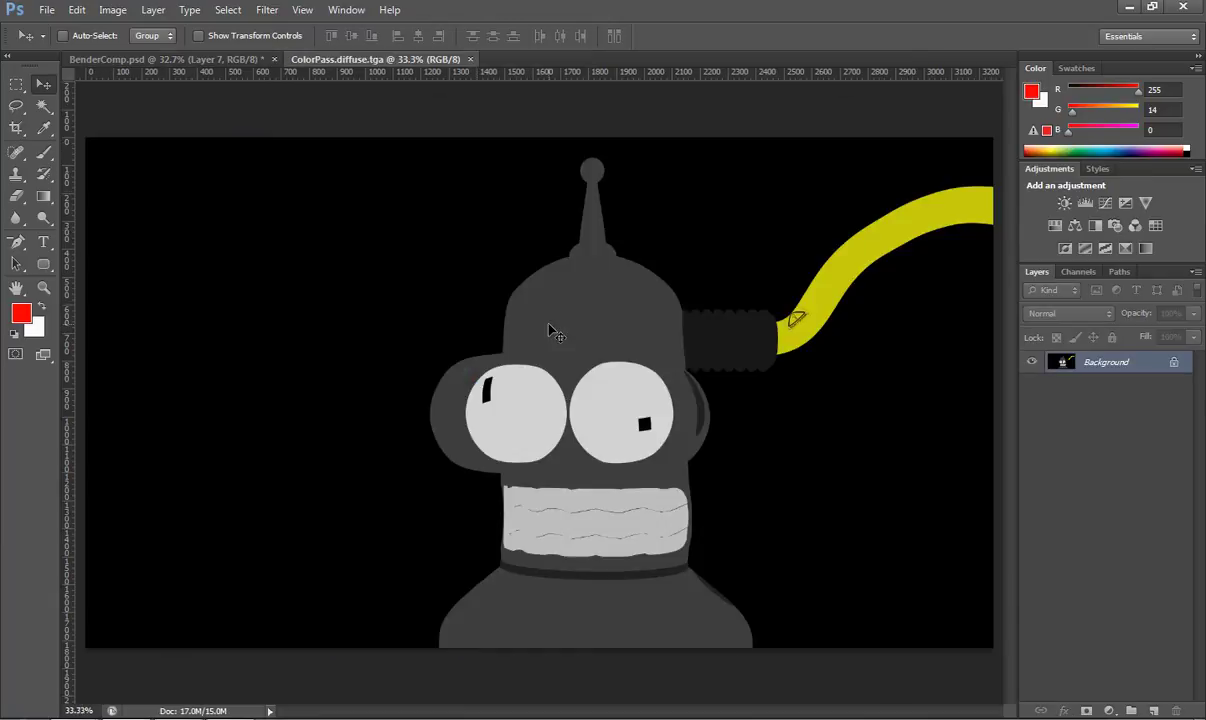
Load the diffuse image's Alpha 1 channel as a selection and transfer the selected robot into BenderComp.psd
left_click(1079, 272)
left_click(1057, 369, "ctrl")
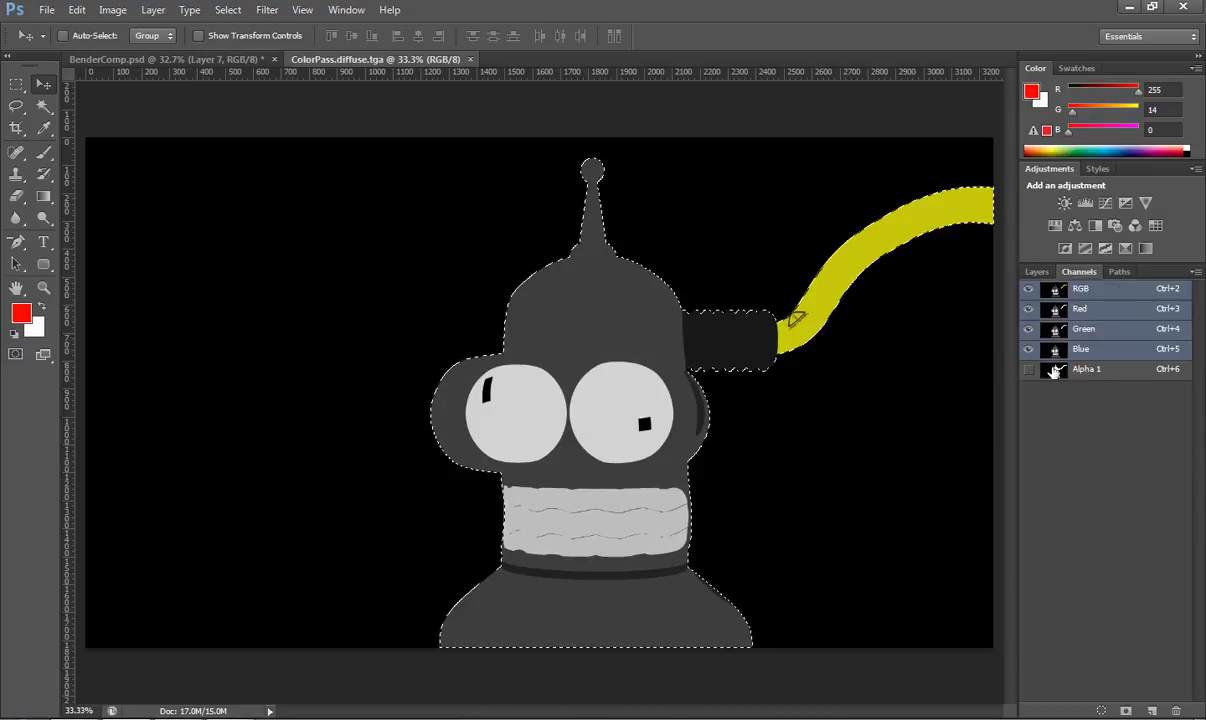
left_click_drag(390, 60, 600, 113)
left_click_drag(1100, 390, 760, 390)
Close the diffuse image and align the transferred diffuse layer exactly over the robot in BenderComp.psd
key("ctrl+z")
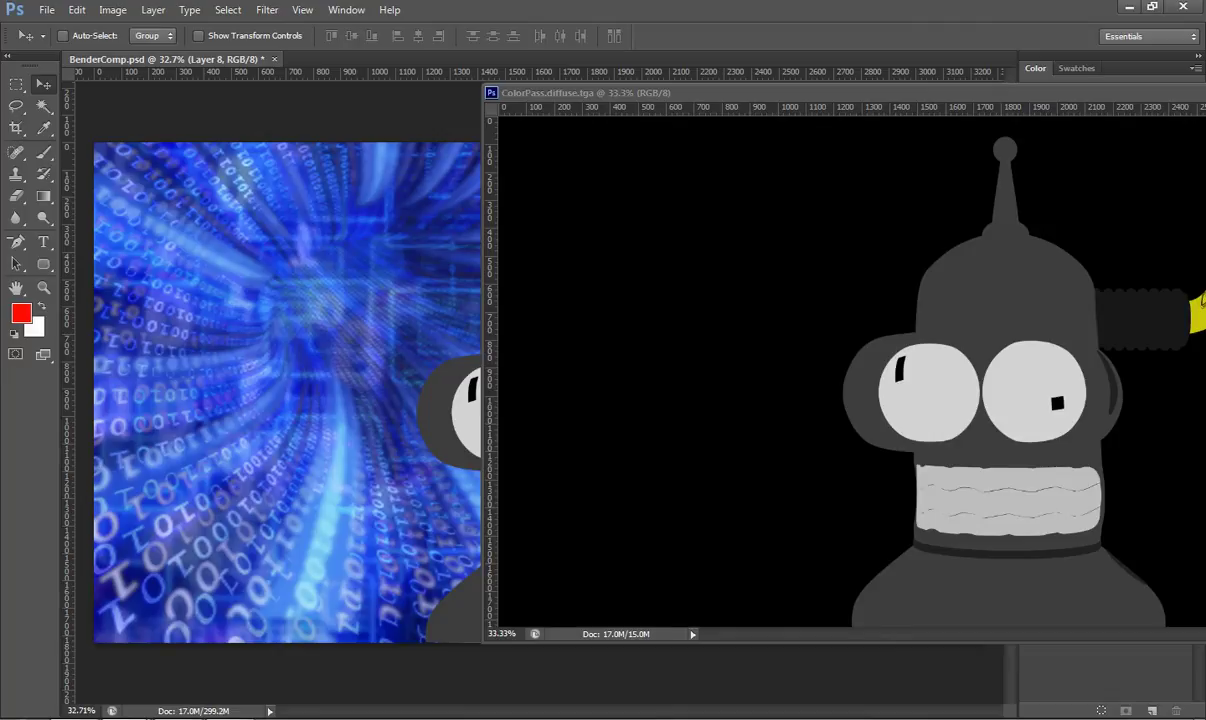
key("ctrl+w")
mouse_move(542, 400)
left_mouse_down()
mouse_move(560, 410)
mouse_move(558, 400)
left_mouse_up()
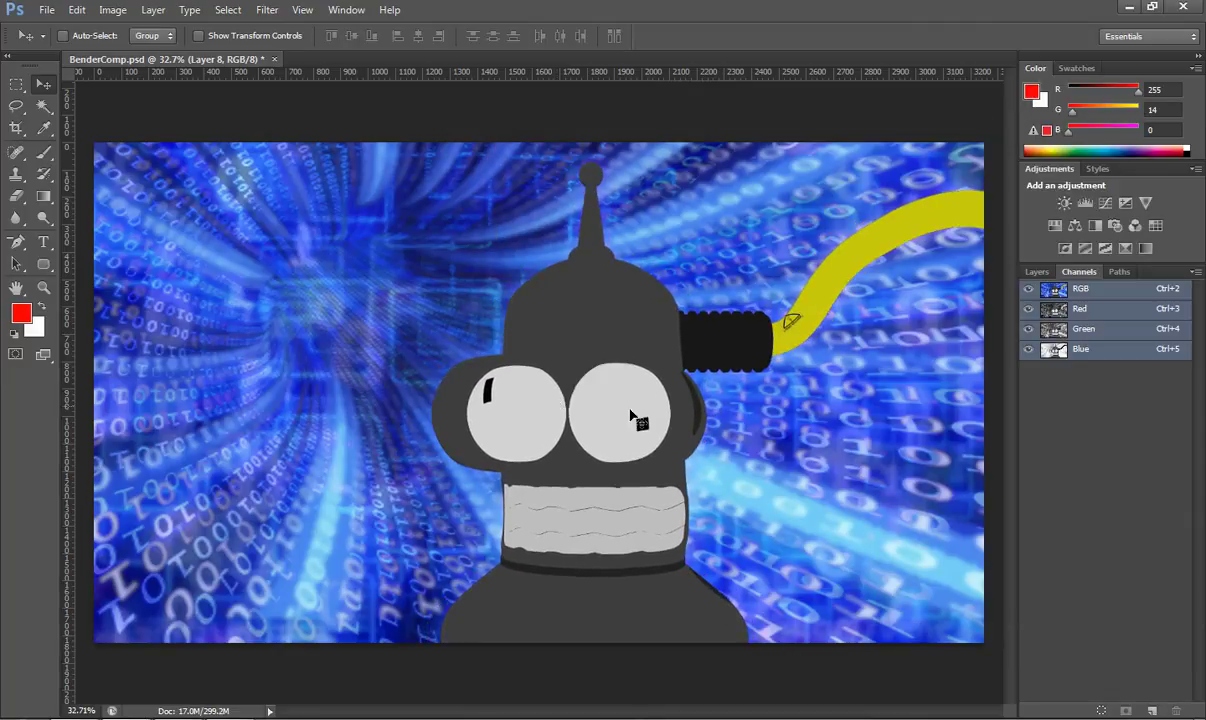
Try several blend modes on the diffuse layer, including Multiply and Lighten, and set it to Soft Light
left_click(1036, 272)
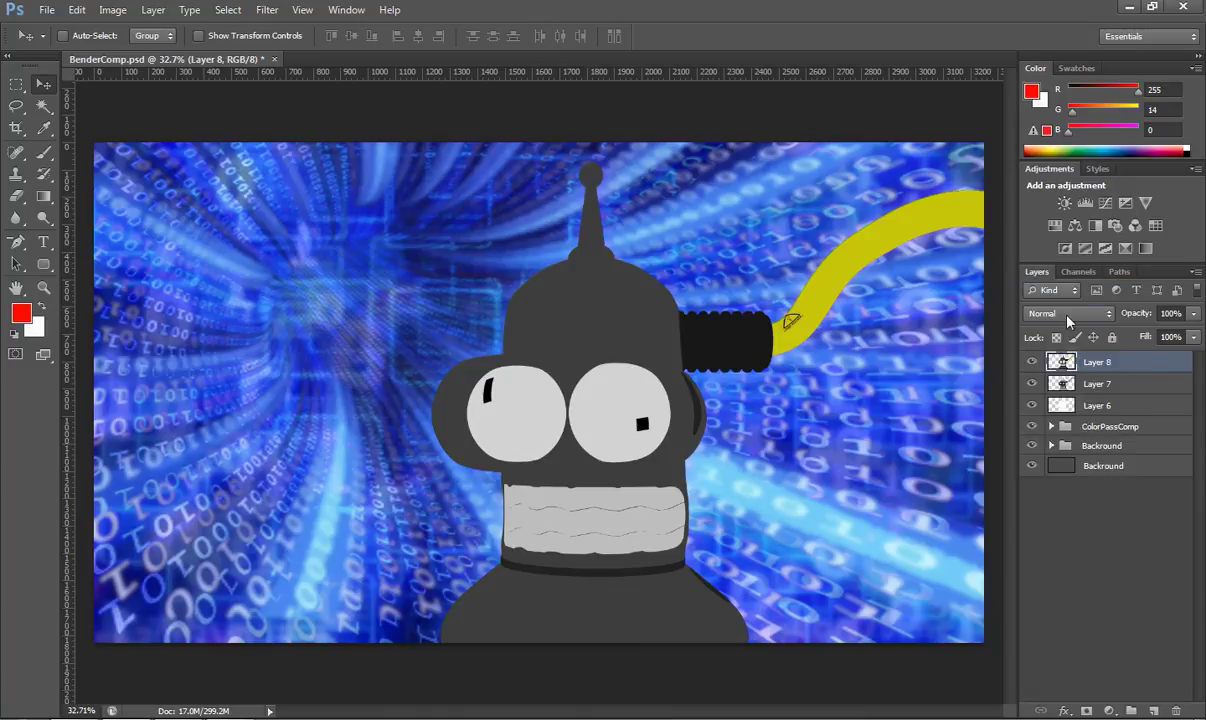
left_click(1060, 313)
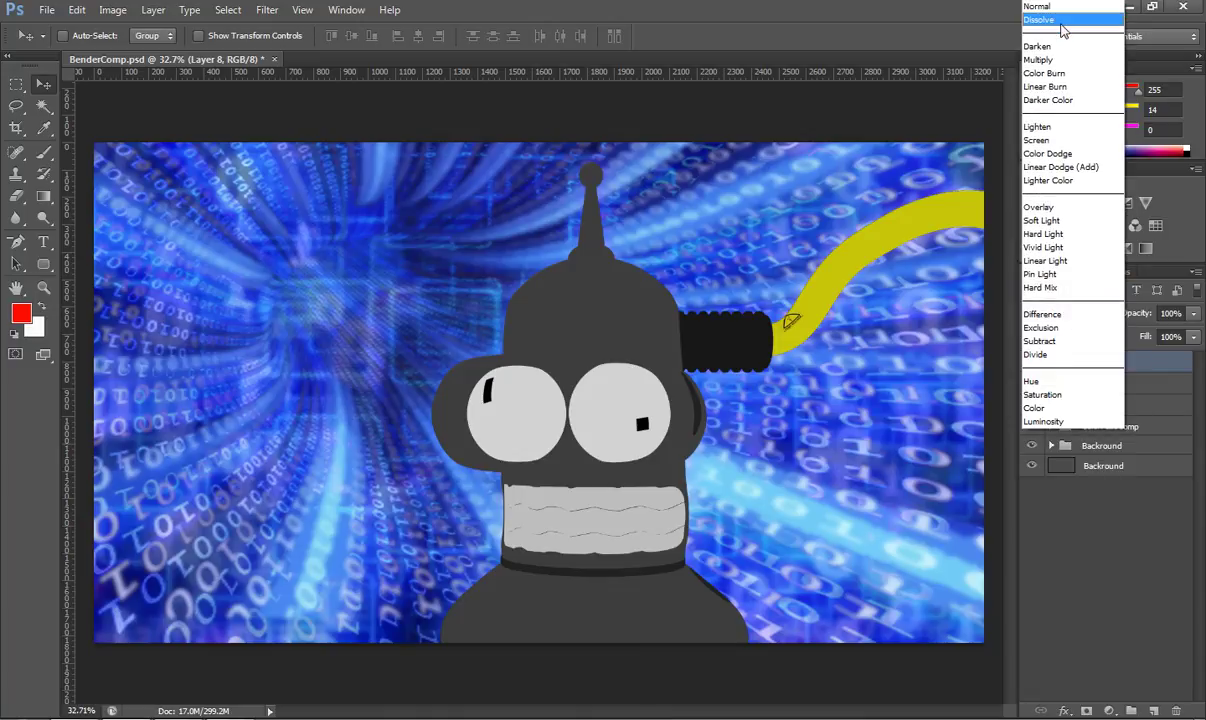
left_click(1044, 73)
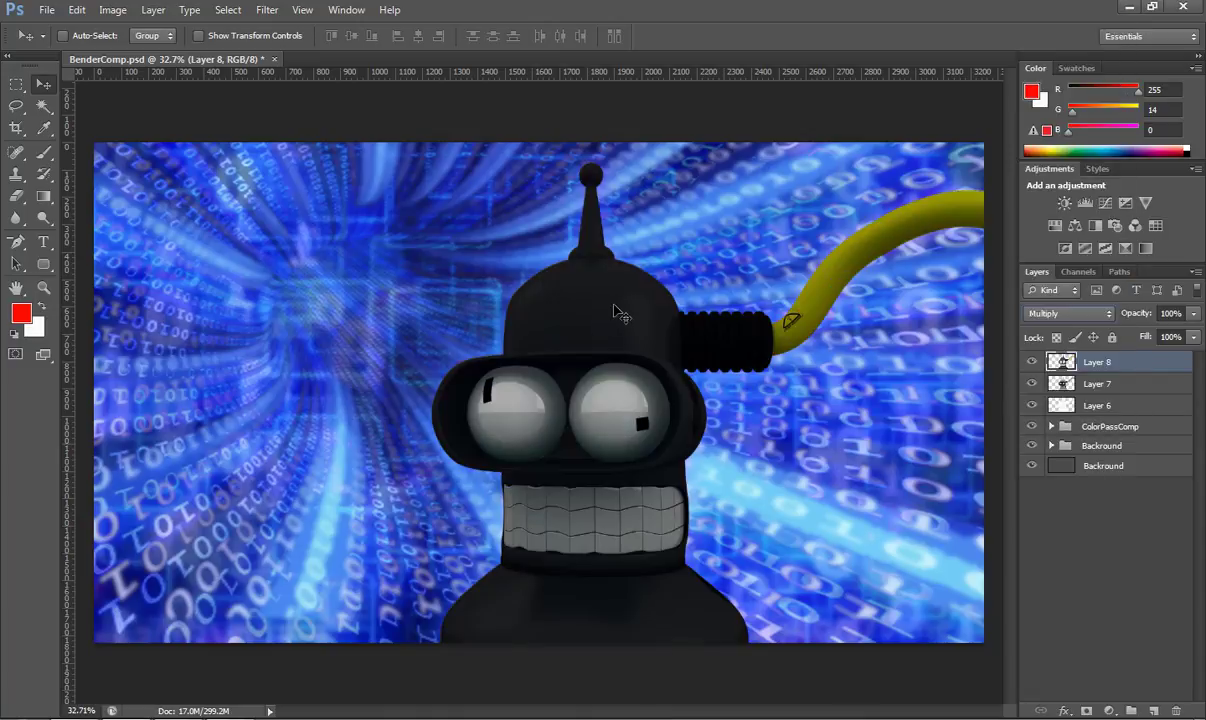
key("shift+plus")
key("shift+plus")
key("shift+plus")
key("shift+plus")
key("shift+plus")
key("shift+plus")
key("shift+plus")
key("shift+plus")
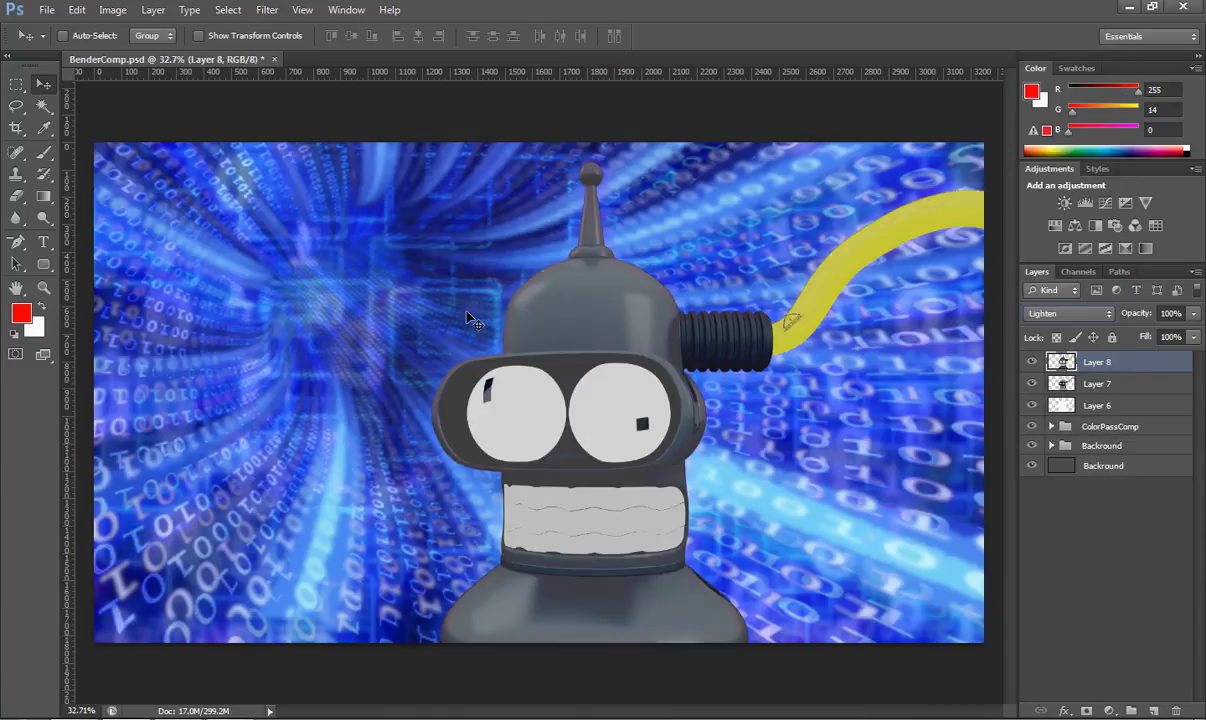
key("shift+plus")
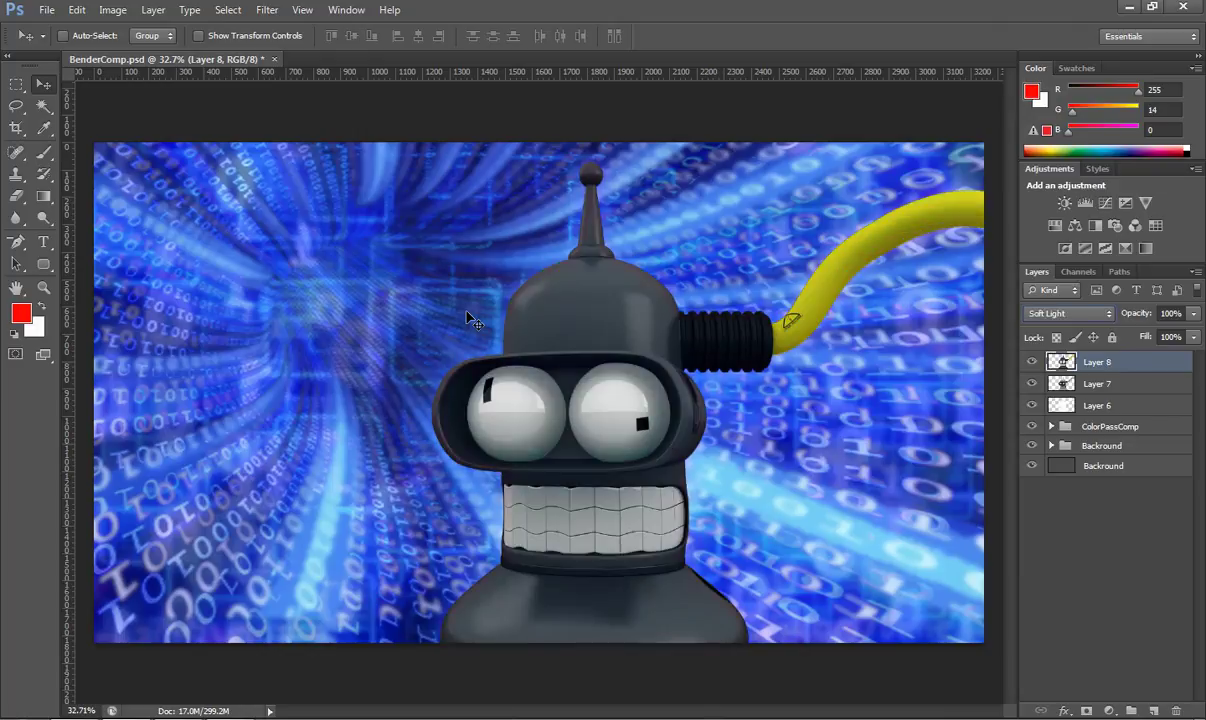
key("shift+plus")
key("shift+plus")
key("shift+minus")
key("shift+plus")
key("shift+minus")
key("shift+minus")
Reduce the diffuse layer's fill to 50% and its opacity to 51%
left_click(1194, 341)
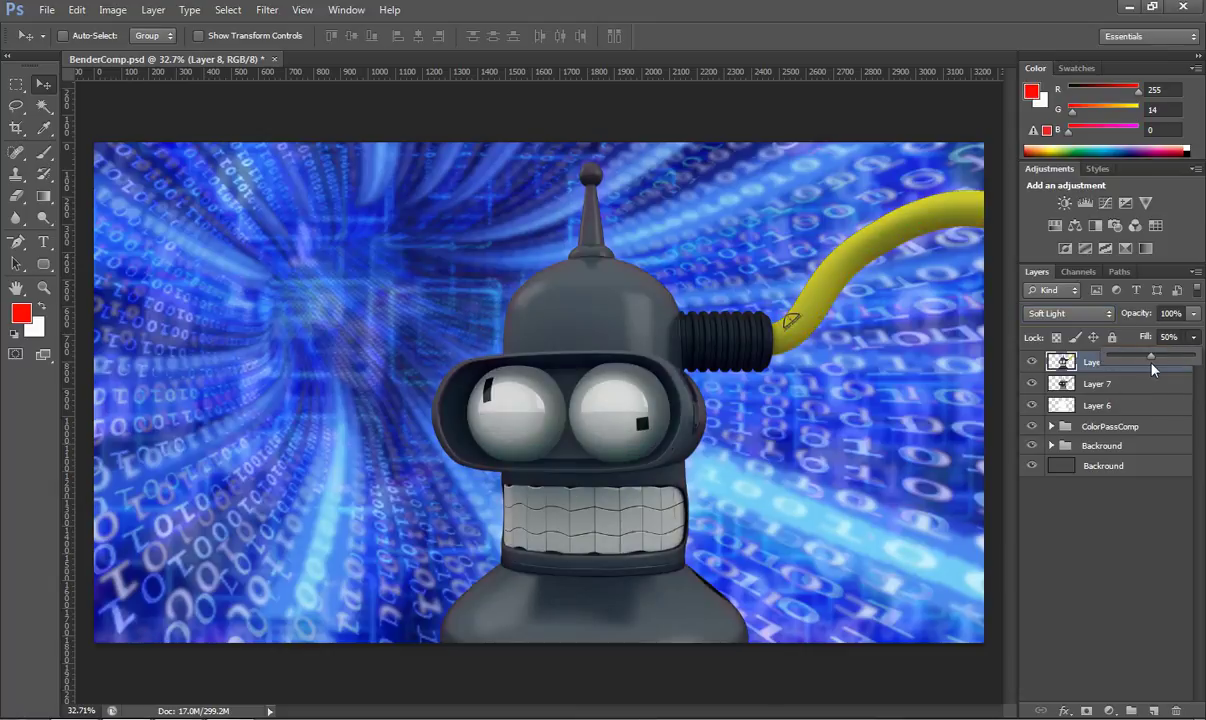
left_click(1192, 338)
left_click_drag(1160, 334, 1157, 333)
Start a Hue/Saturation adjustment on the diffuse layer and try a saturation of +40 with a lightness of +43
left_click(112, 10)
mouse_move(126, 48)
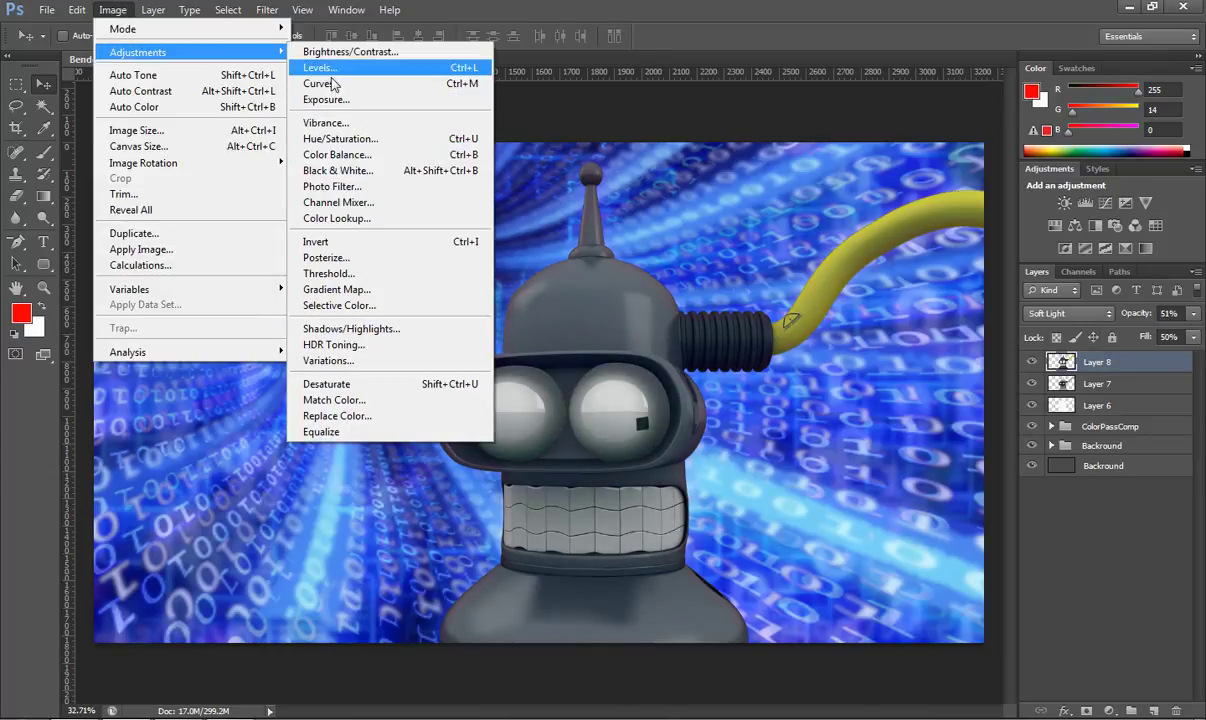
left_click(365, 139)
left_click_drag(921, 291, 1015, 290)
left_click_drag(930, 327, 969, 331)
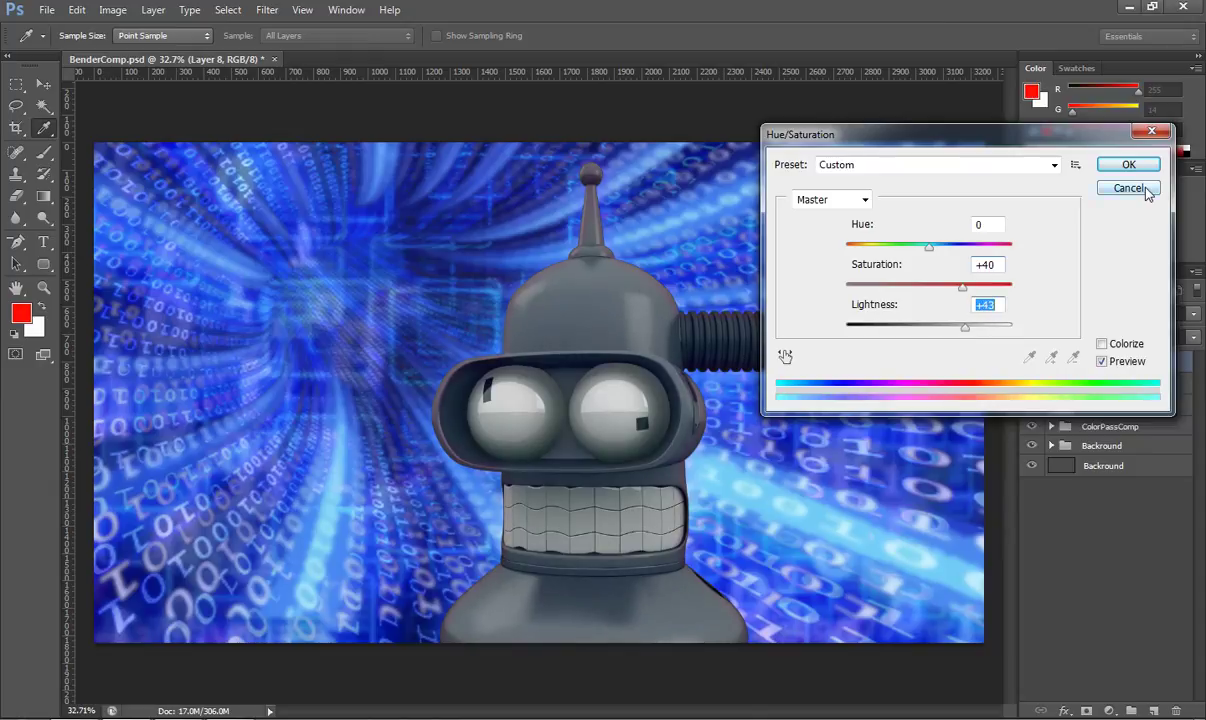
Colorize the diffuse layer with a Hue/Saturation adjustment using hue 238 and saturation 94, and apply it
left_click_drag(926, 250, 1020, 259)
left_click(1102, 344)
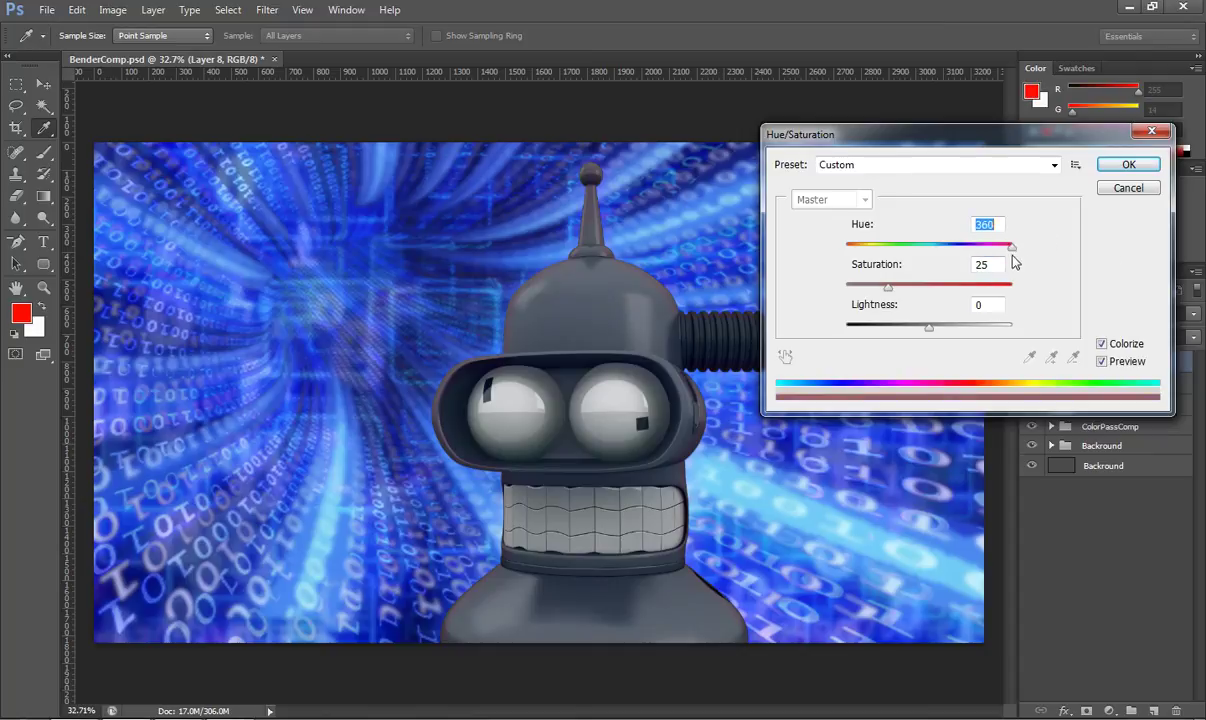
left_click_drag(896, 295, 1004, 294)
left_click_drag(1011, 246, 958, 255)
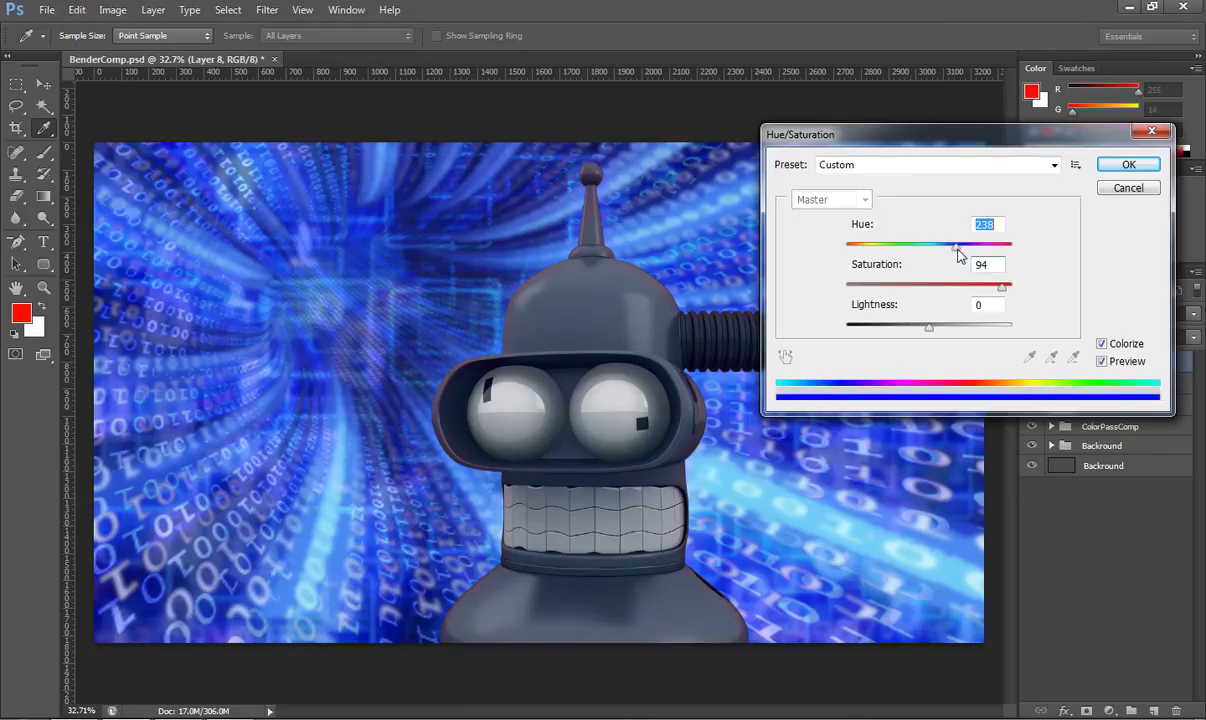
left_click(1129, 165)
Examine the blue-tinted robot's head, eyes and teeth against the binary background, both close up and in the full composition
scroll(564, 434, "up", 3)
scroll(564, 434, "down", 4)
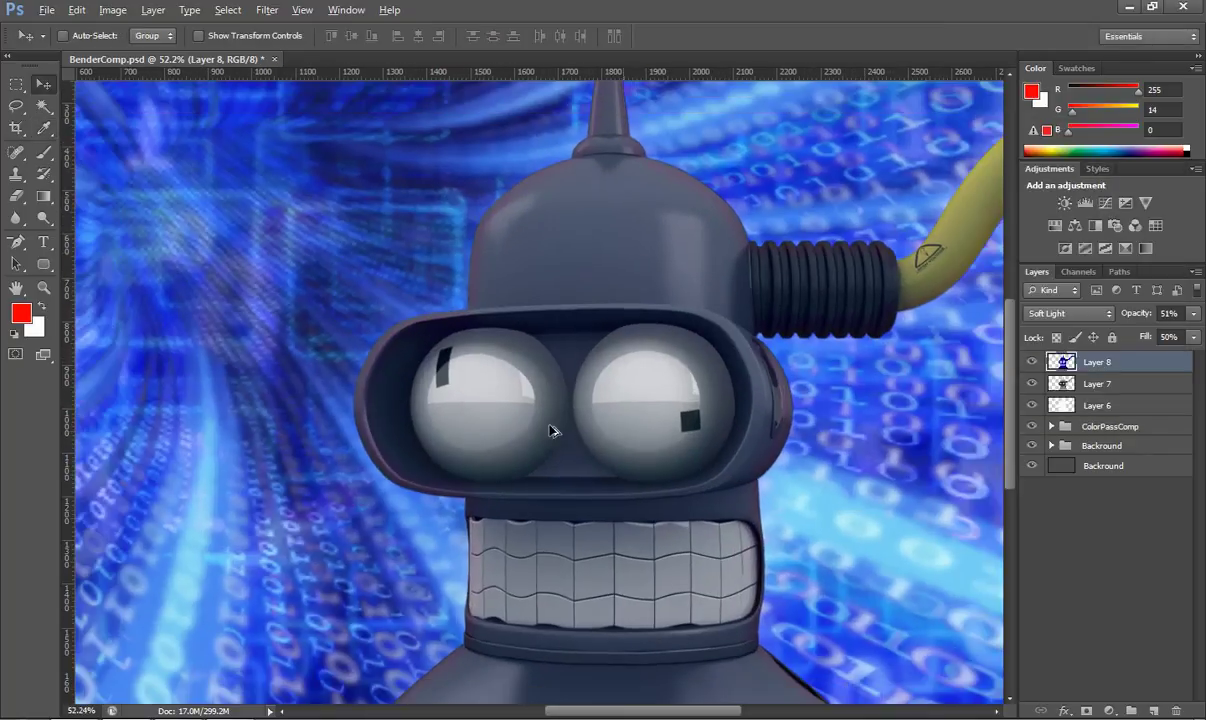
scroll(548, 436, "up", 2)
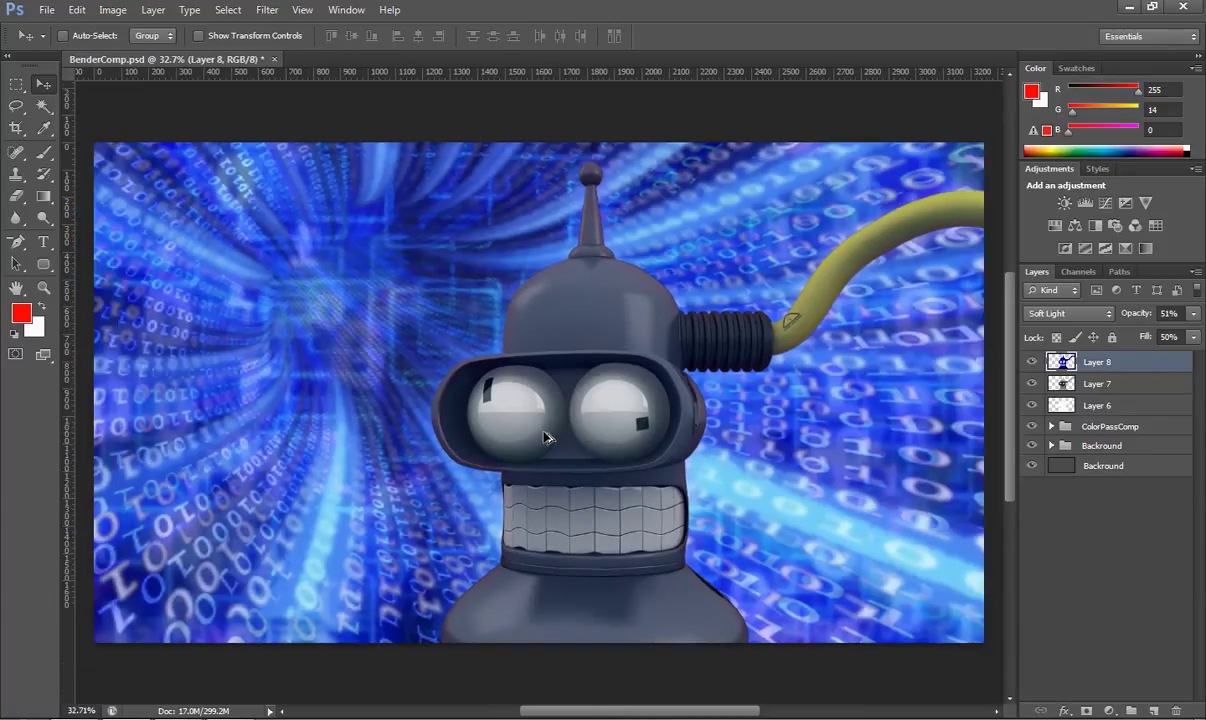
scroll(549, 441, "down", 2)
scroll(564, 427, "down", 1)
scroll(565, 422, "up", 1)
scroll(602, 408, "down", 1)
scroll(603, 409, "up", 1)
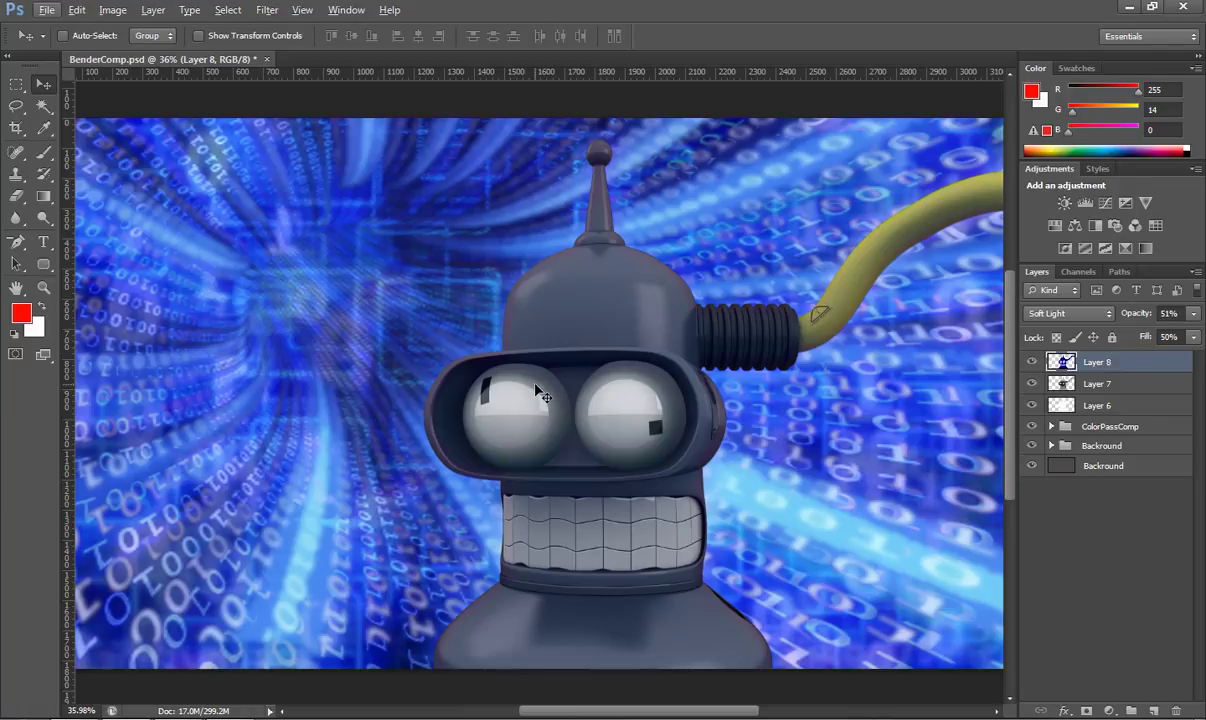
scroll(518, 396, "down", 1)
scroll(538, 393, "up", 1)
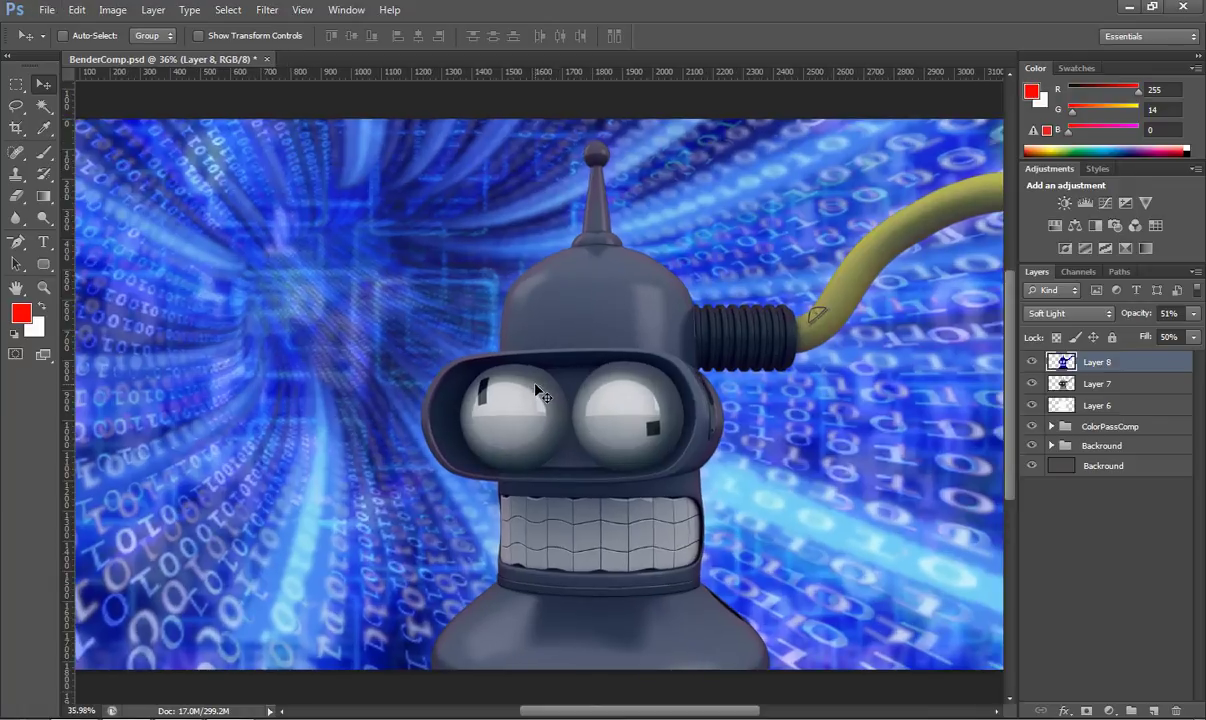
scroll(536, 386, "down", 1)
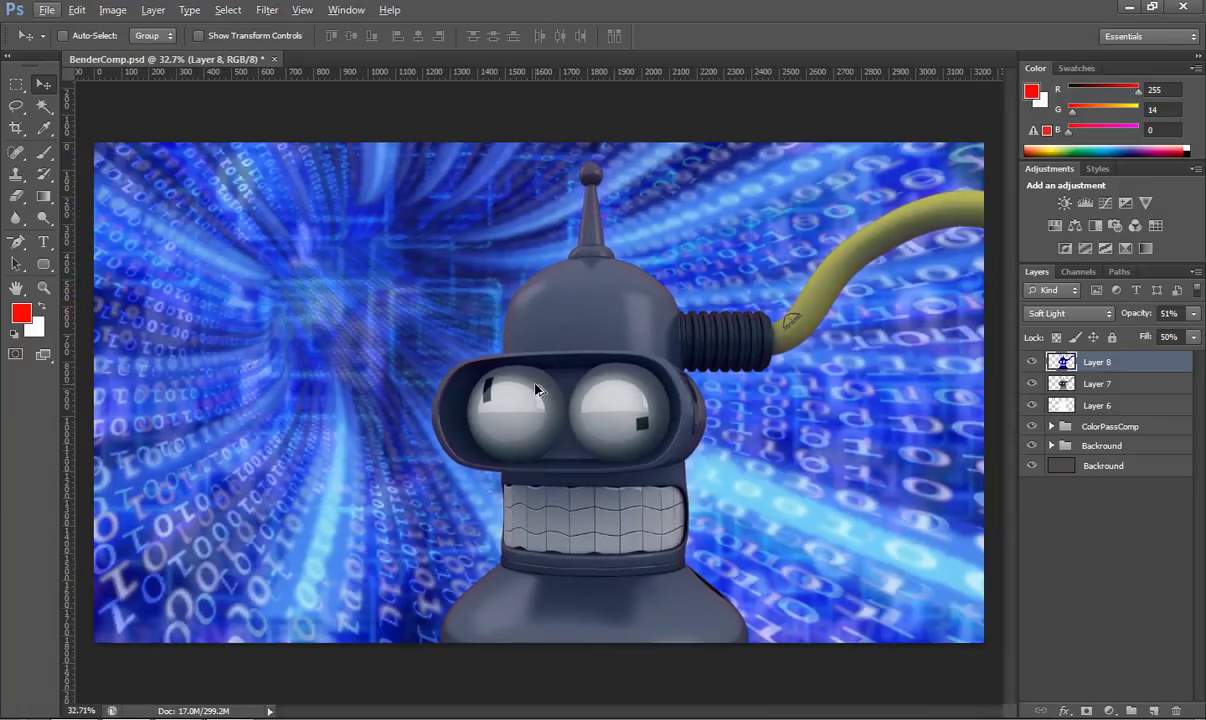